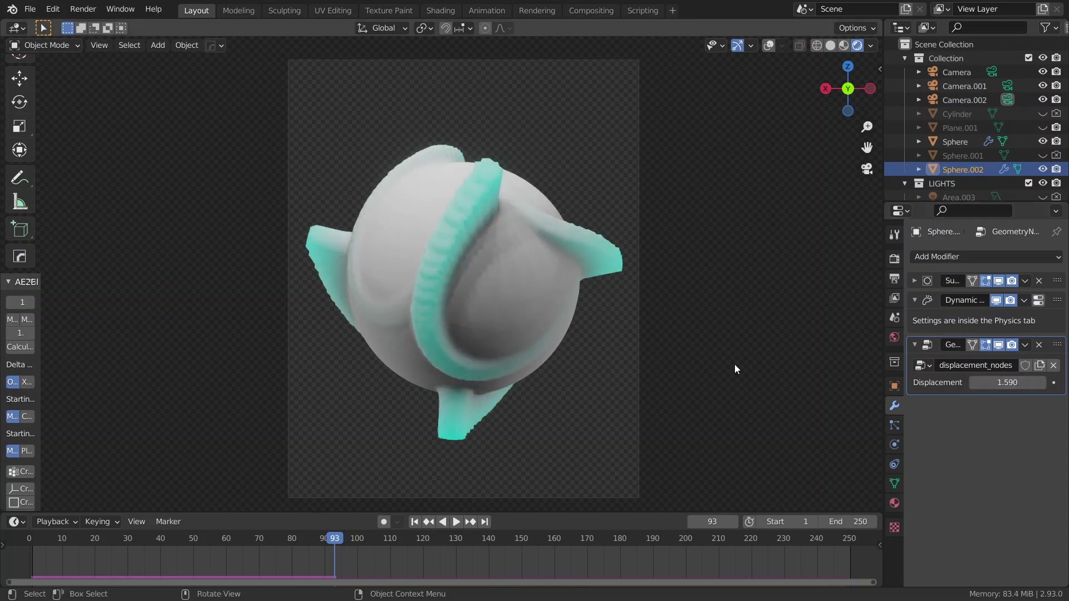
# Raise the base sphere's Density Max slightly and replay the animation from the first frame
pyautogui.click(955, 142)
pyautogui.moveTo(1007, 335)
pyautogui.mouseDown()
pyautogui.moveTo(1027, 335)
pyautogui.moveTo(1011, 335)
pyautogui.mouseUp()
pyautogui.hotkey('shift', 'Left')
pyautogui.press('space')
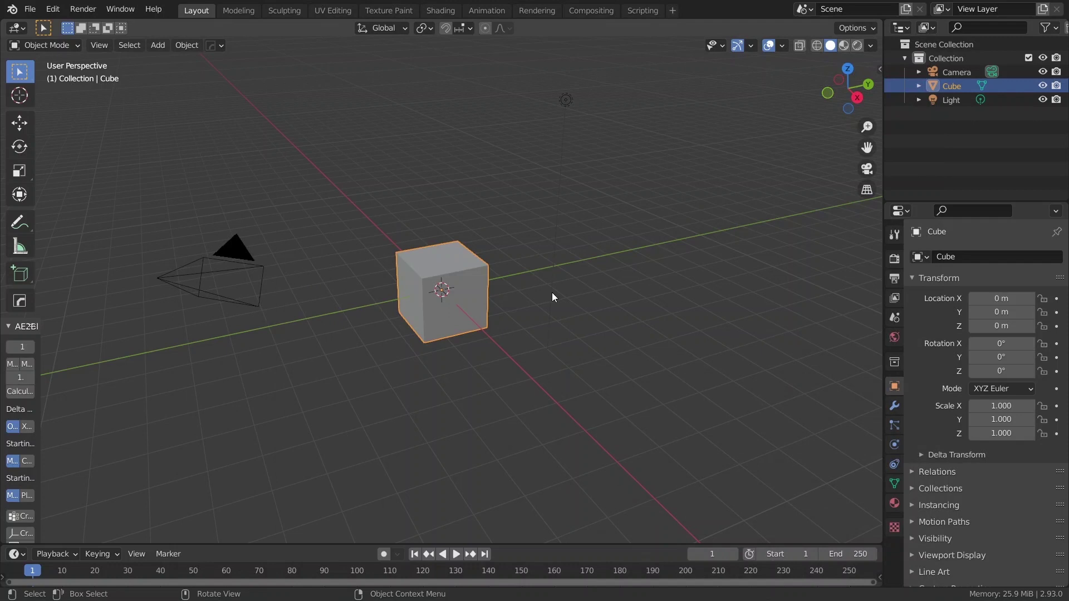
# Delete the default cube, camera and light from the scene
pyautogui.press('a')
pyautogui.press('z')
pyautogui.press('x')
pyautogui.click(535, 294)
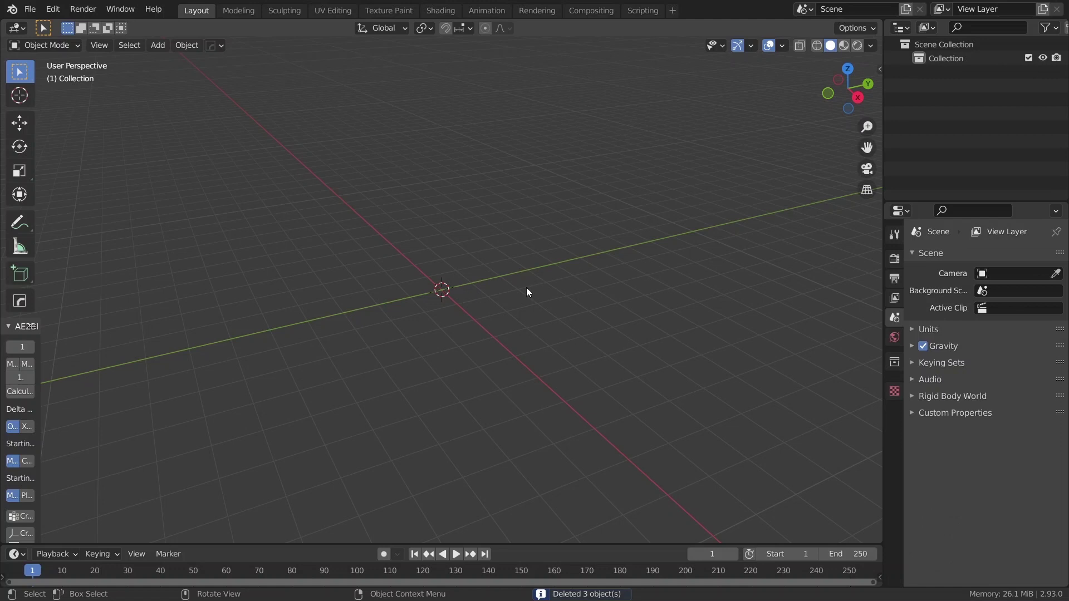
# Add a UV sphere at the origin and duplicate it, moving the copy along Y
pyautogui.hotkey('shift', 'a')
pyautogui.click(562, 309)
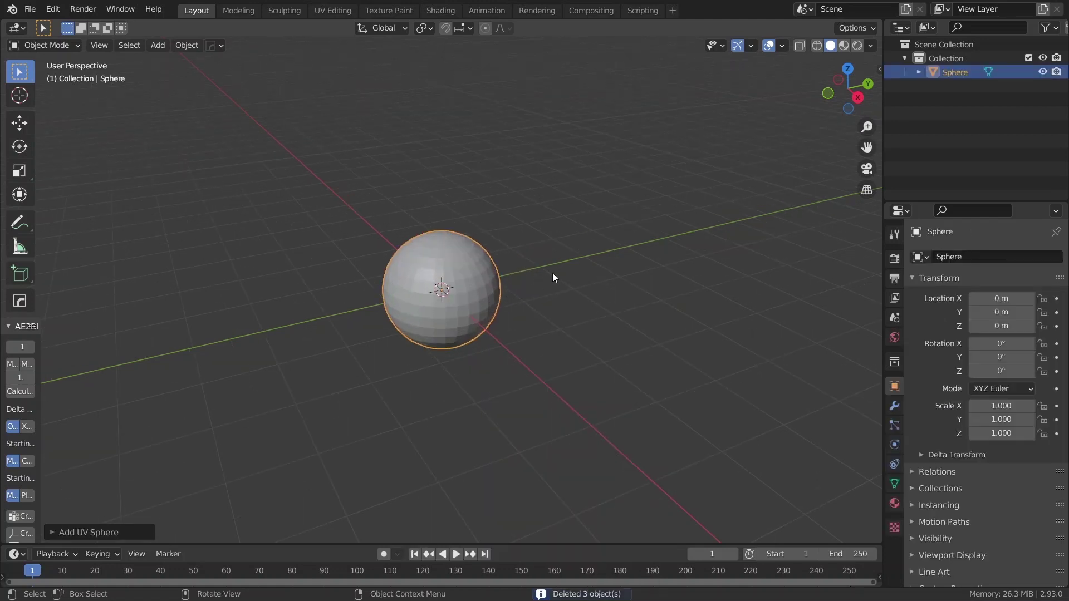
pyautogui.hotkey('shift', 'd')
pyautogui.press('y')
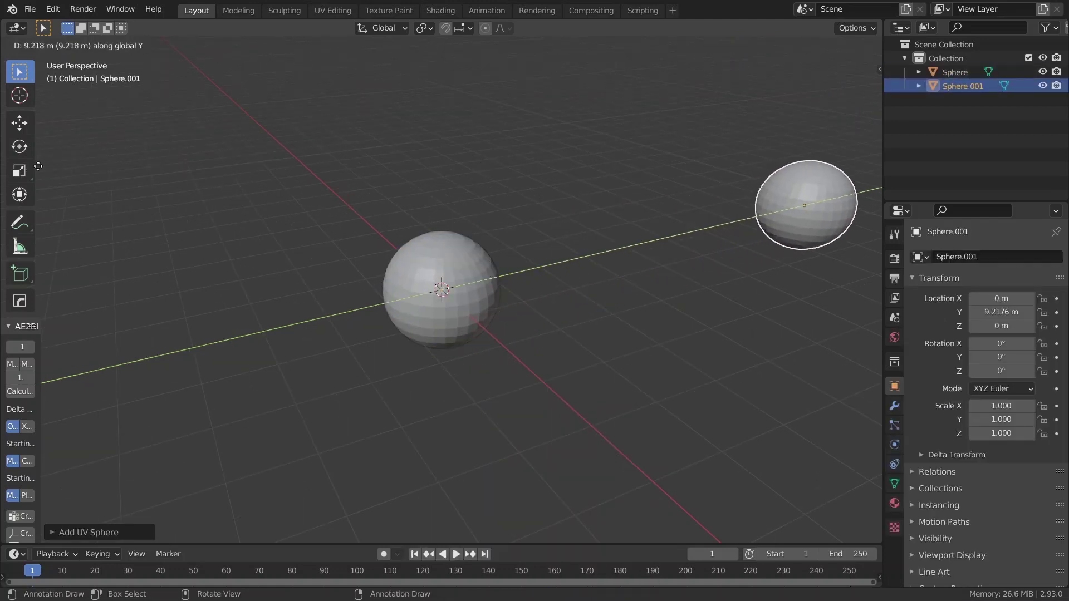
# Place the copy away on Y and name the spheres OTHER SPHERE and ROTATING_SPHERE
pyautogui.click(720, 278)
pyautogui.press('F2')
pyautogui.write('OTHE')
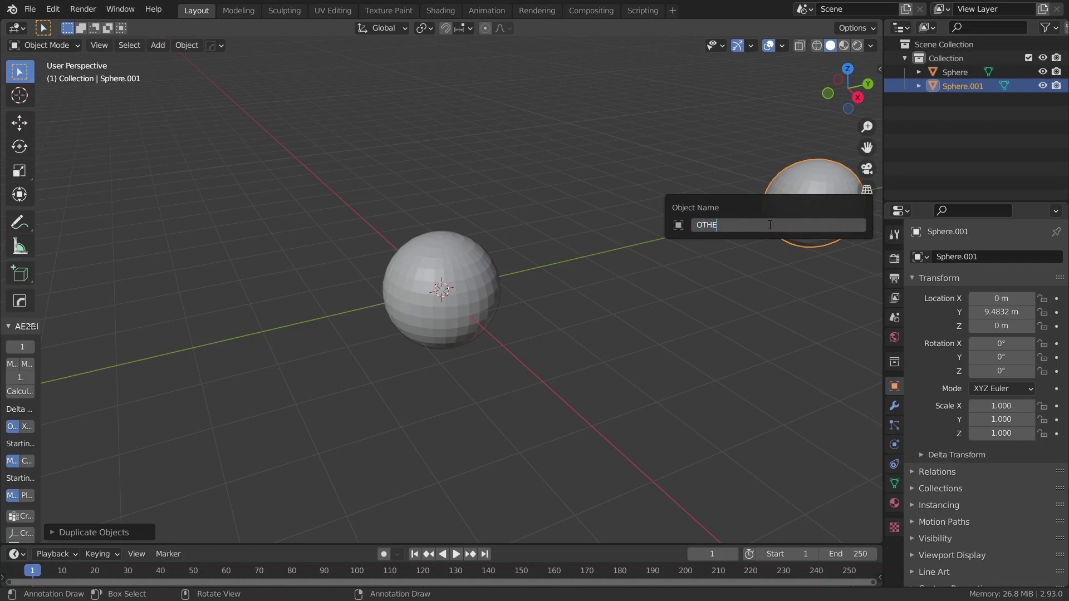
pyautogui.write('R SPHERE')
pyautogui.press('Return')
pyautogui.click(409, 304)
pyautogui.press('F2')
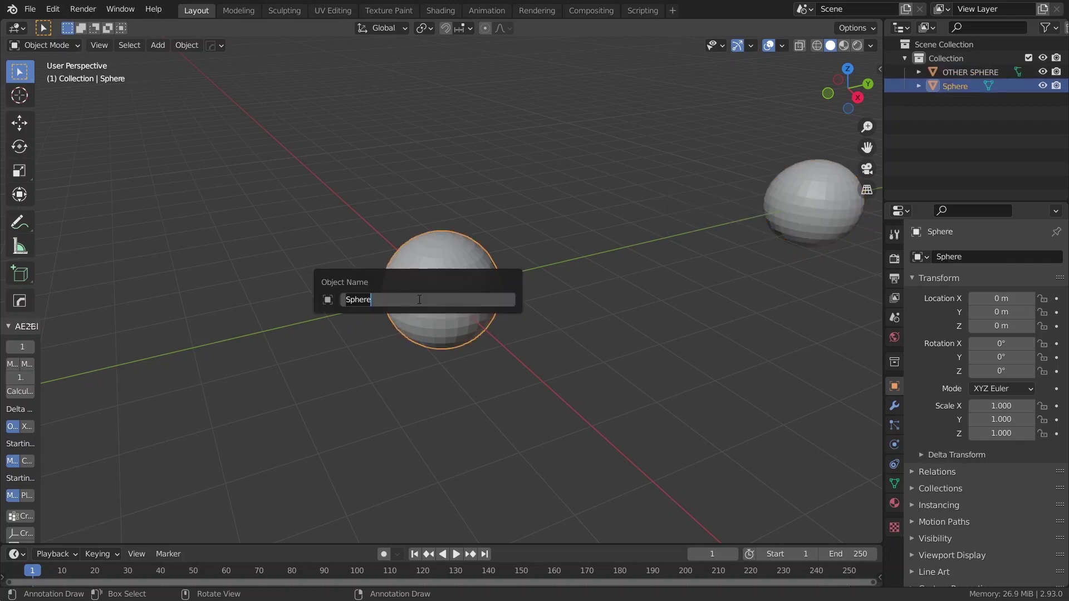
pyautogui.write('ROTATING_SPHERE')
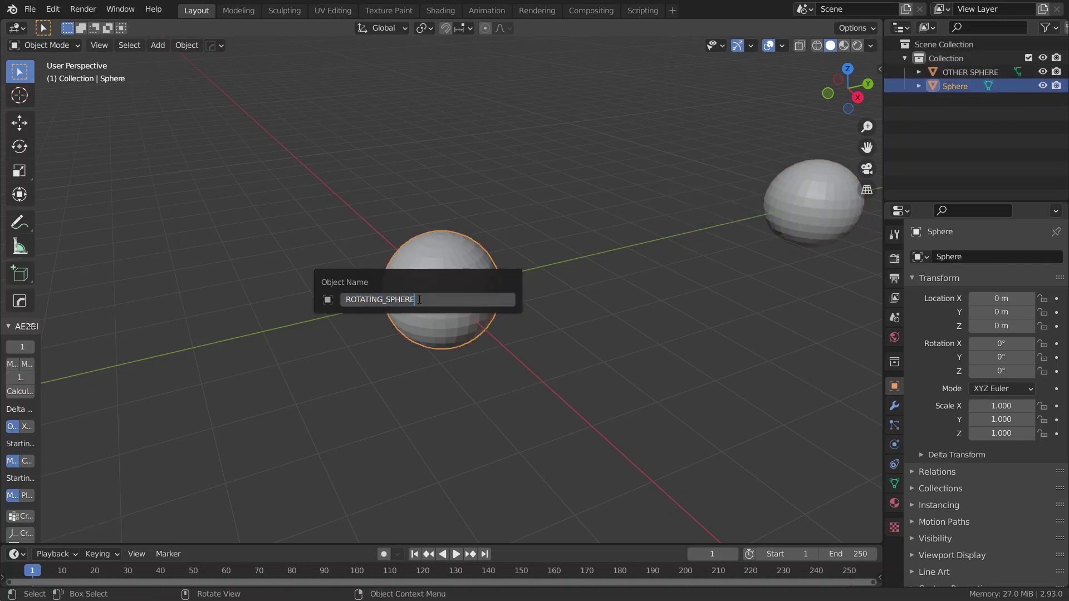
pyautogui.press('Return')
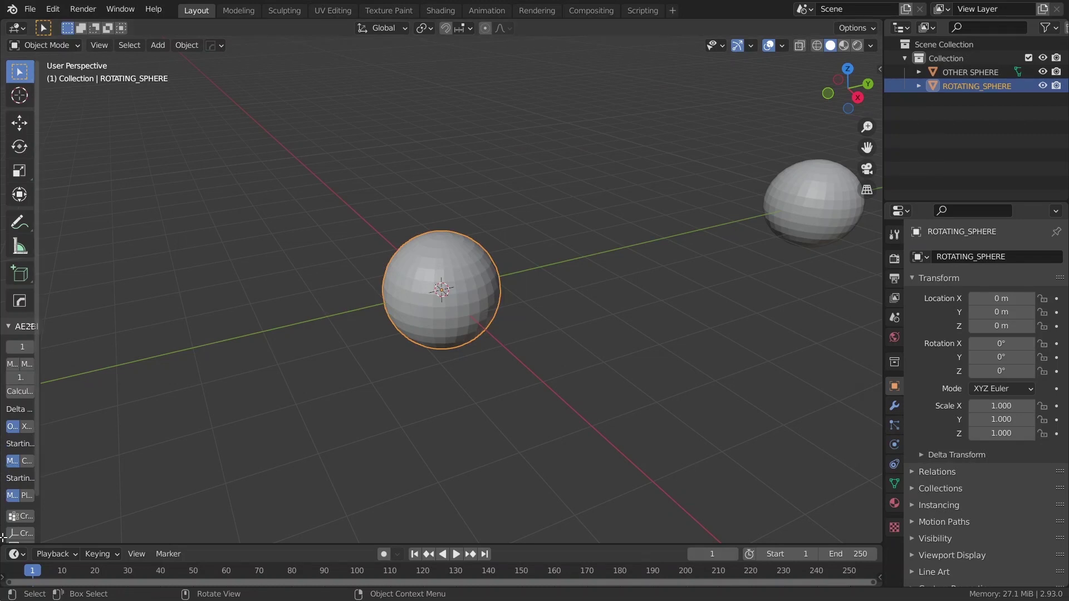
# Split the viewport into a lower Geometry Node Editor holding a new tree for ROTATING_SPHERE
pyautogui.moveTo(4, 539); pyautogui.dragTo(9, 251)
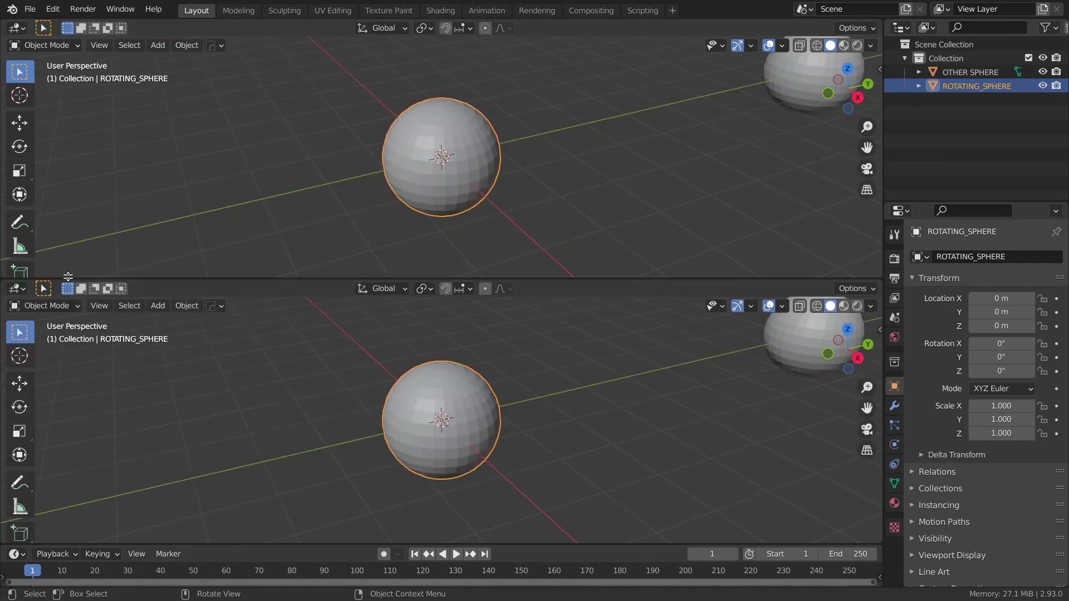
pyautogui.click(16, 255)
pyautogui.click(50, 368)
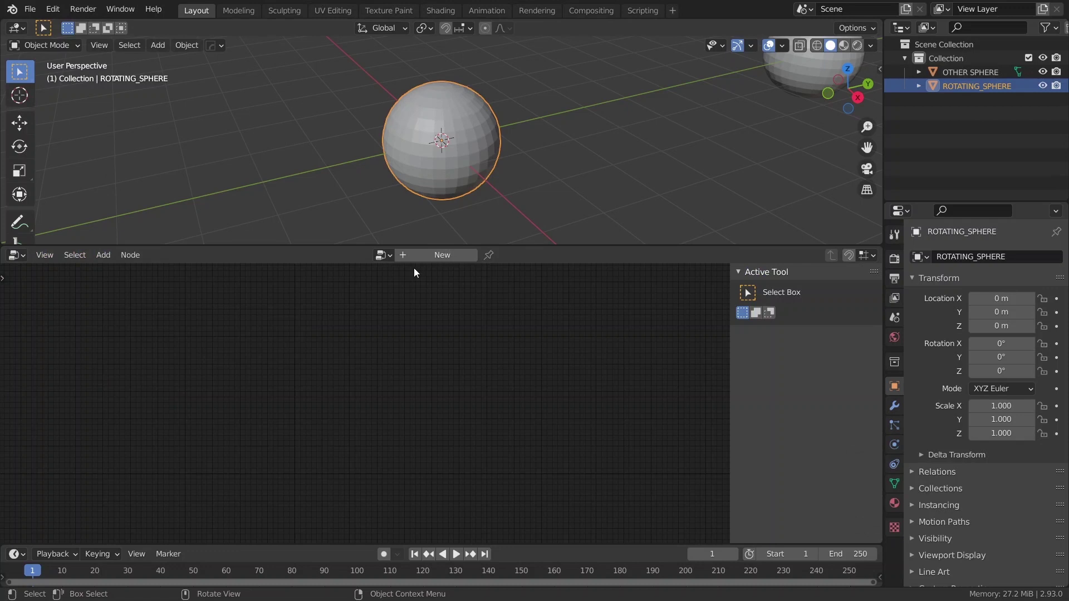
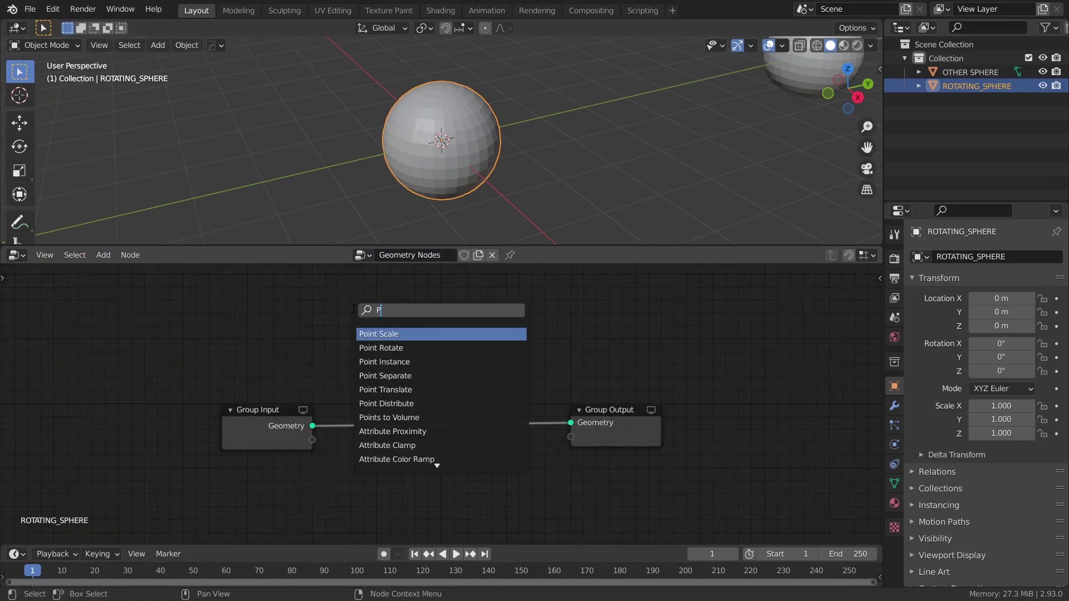
pyautogui.write(' dist')
# Insert a Point Distribute node using Poisson Disk, minimum distance 1.17 m, density 9.9
pyautogui.press('Return')
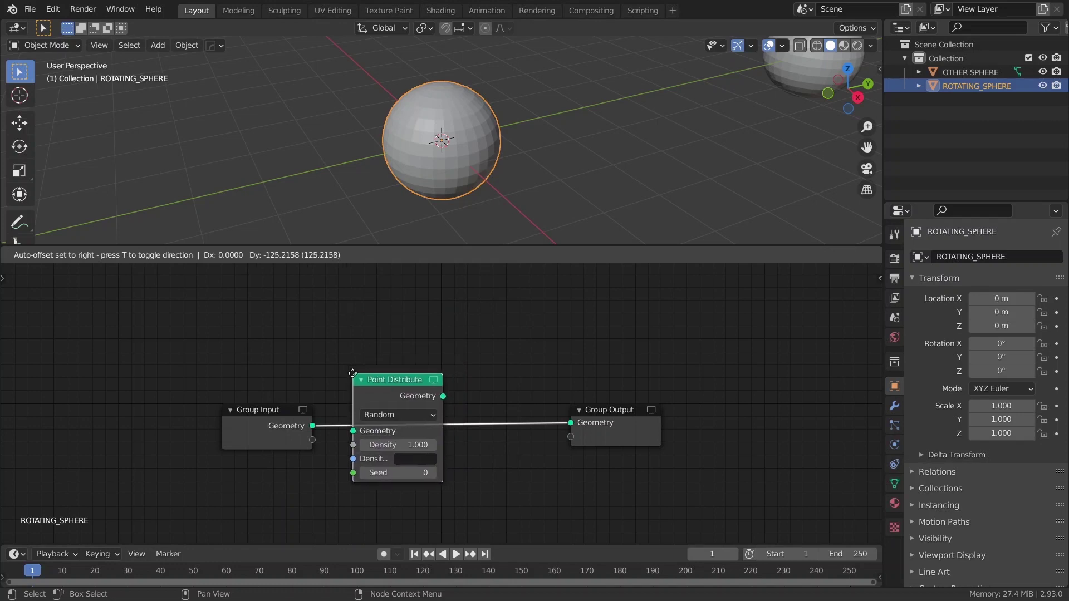
pyautogui.click(352, 374)
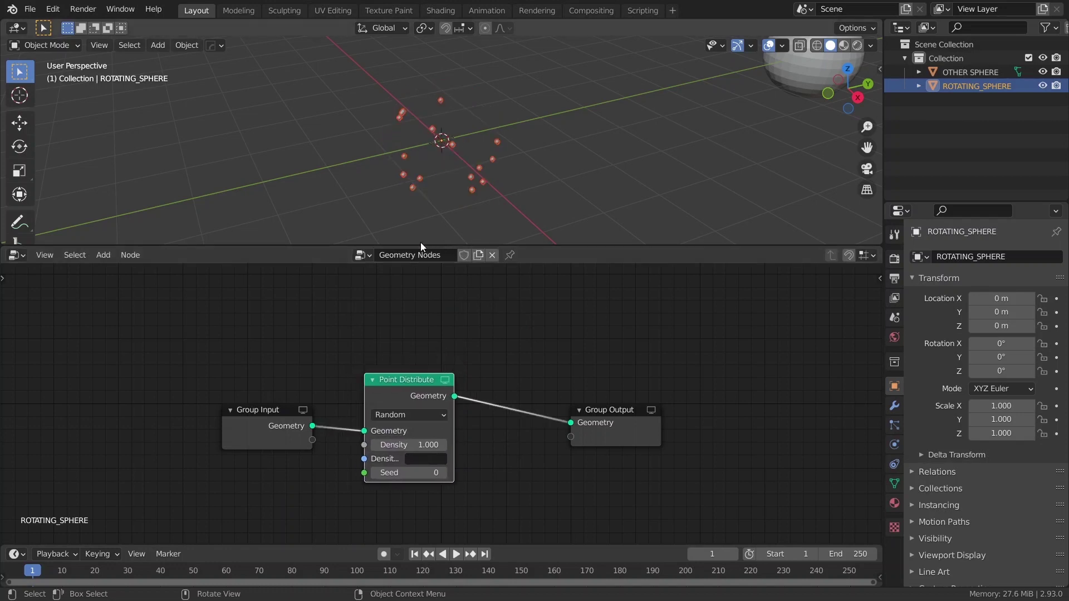
pyautogui.scroll(2, 352, 188)
pyautogui.moveTo(358, 185); pyautogui.dragTo(344, 163, button='middle')
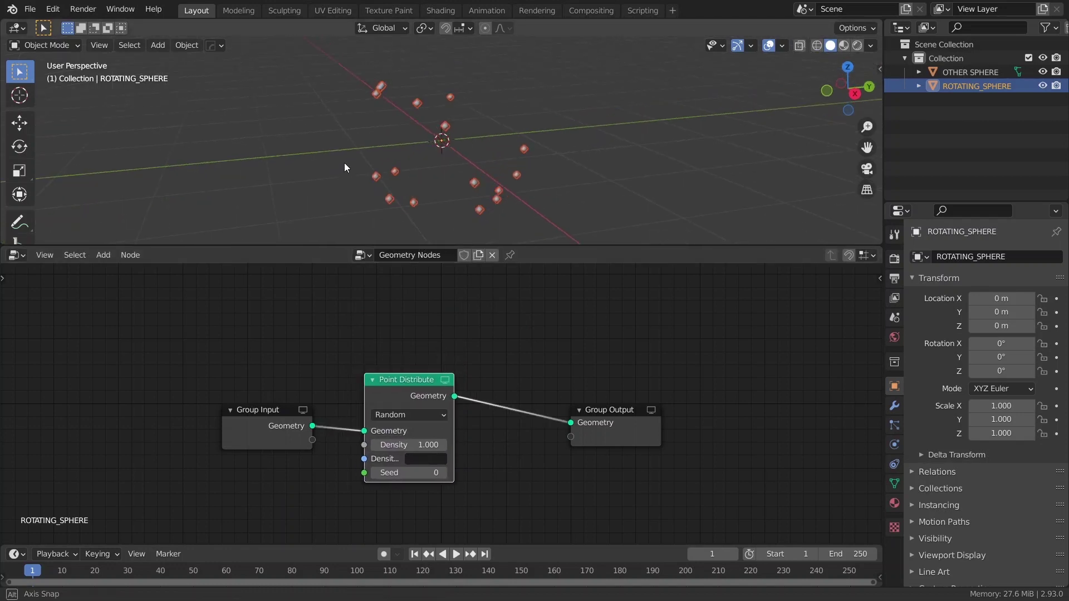
pyautogui.scroll(1, 404, 380)
pyautogui.scroll(1, 366, 376)
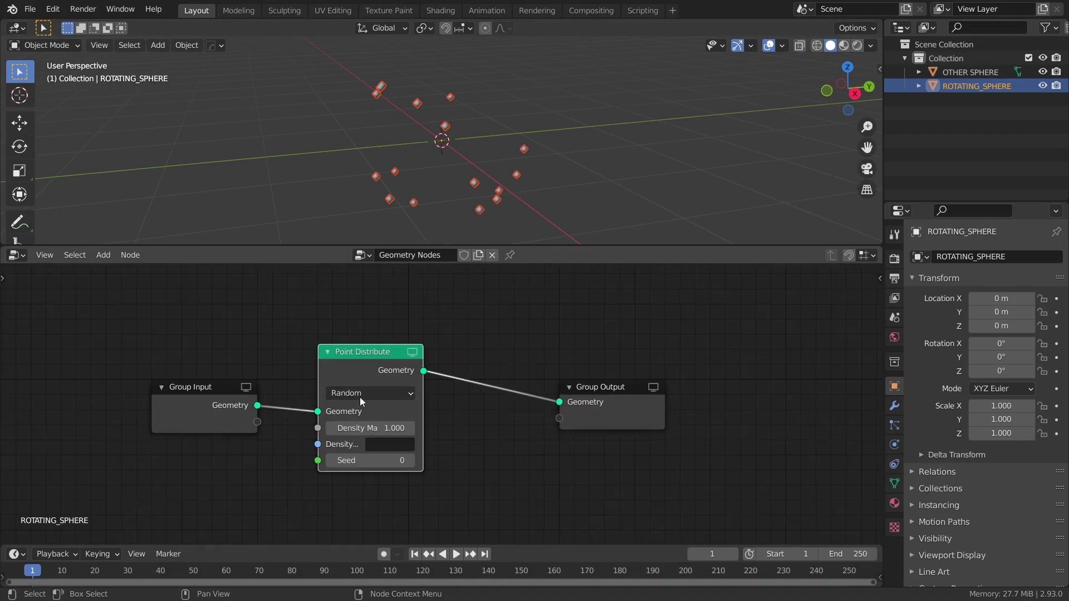
pyautogui.click(377, 391)
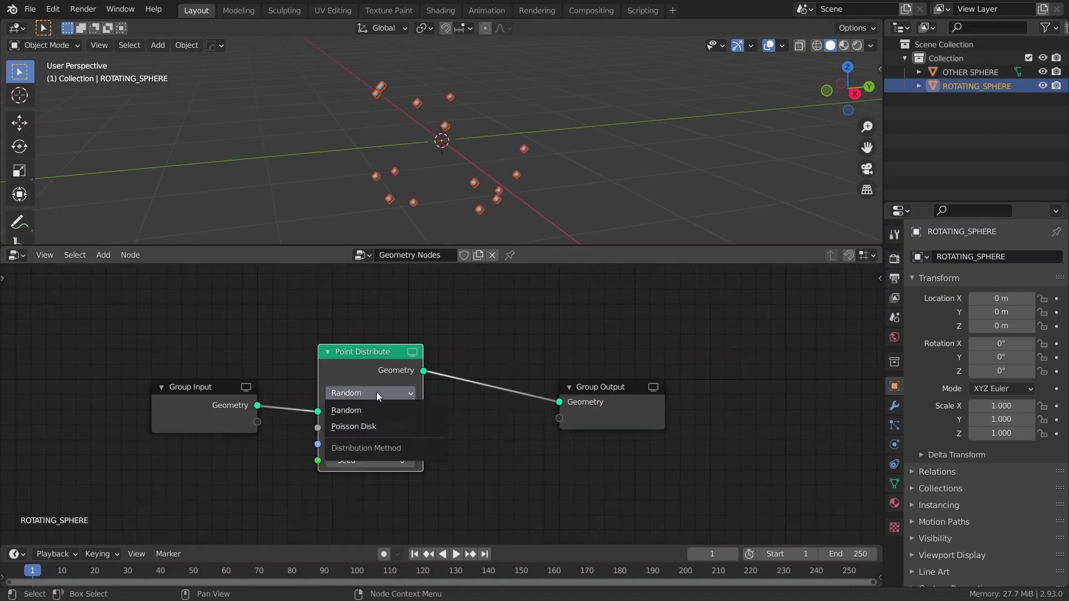
pyautogui.click(374, 425)
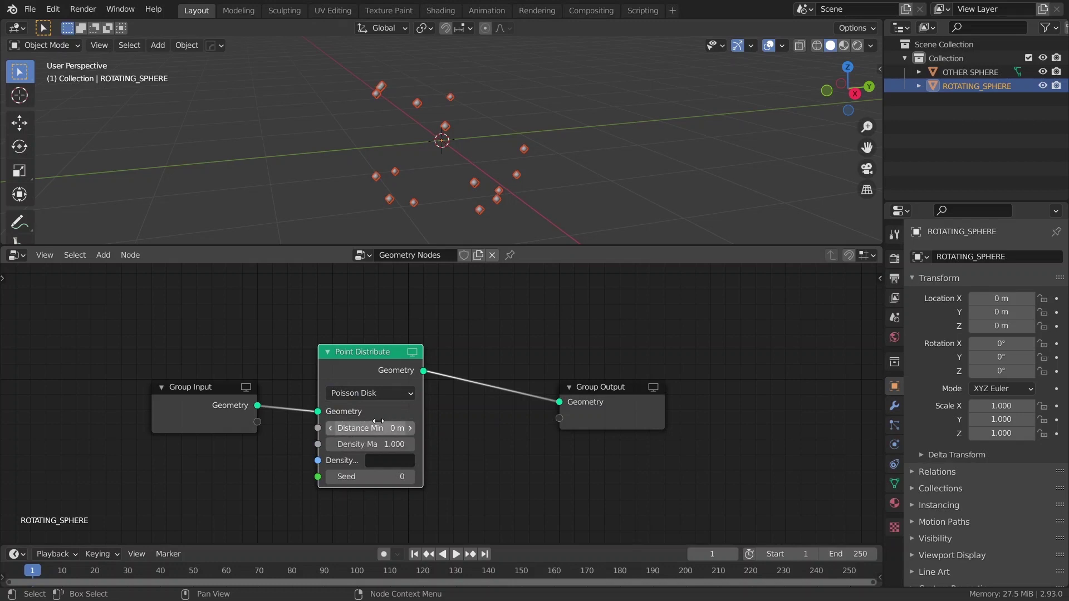
pyautogui.click(377, 428)
pyautogui.write('1.17')
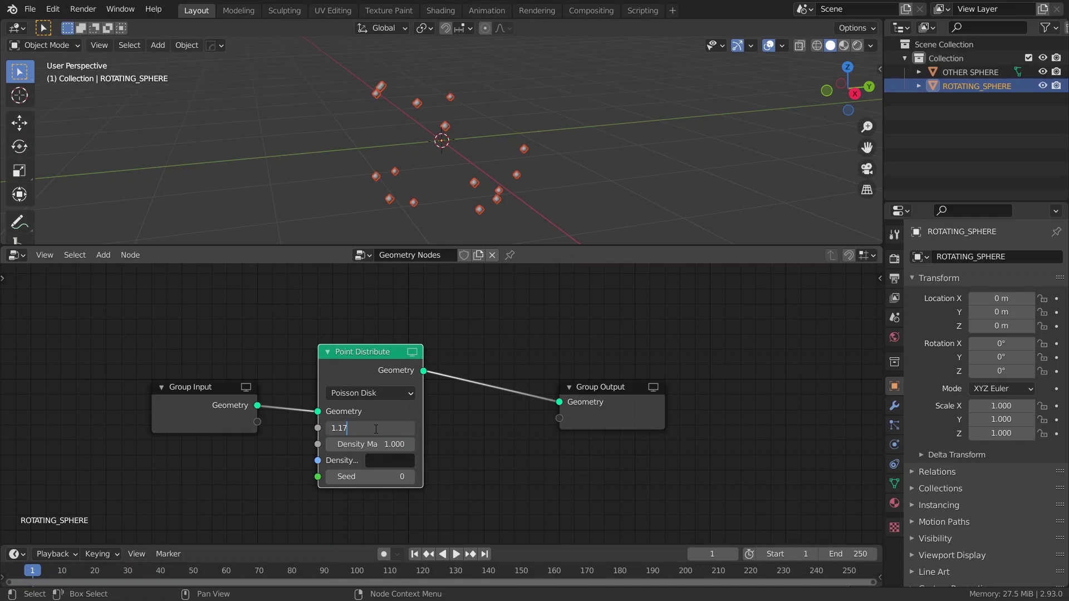
pyautogui.press('Tab')
pyautogui.write('9.9')
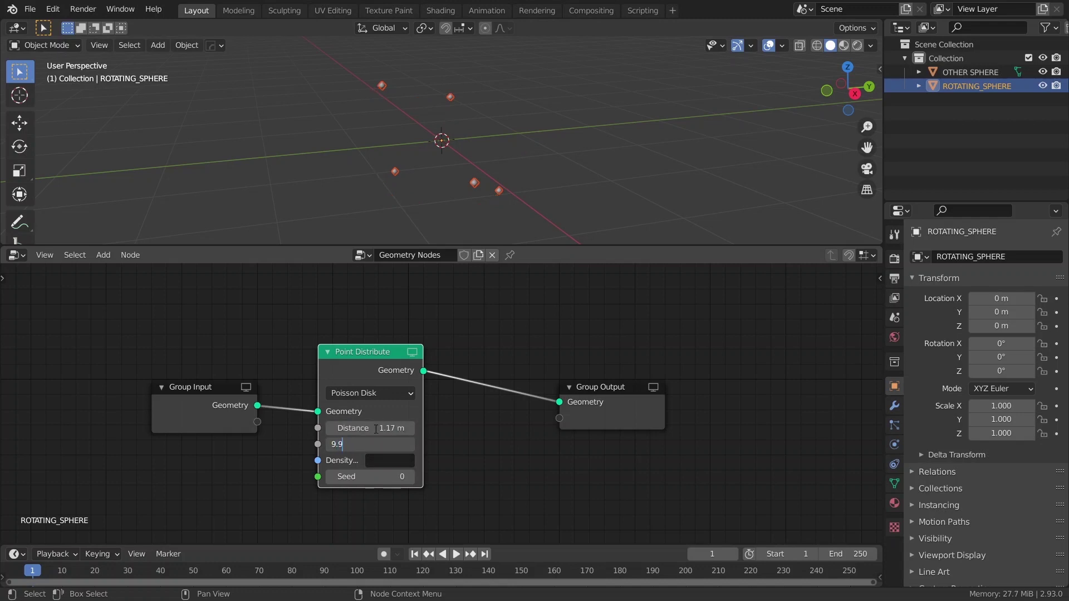
pyautogui.press('Return')
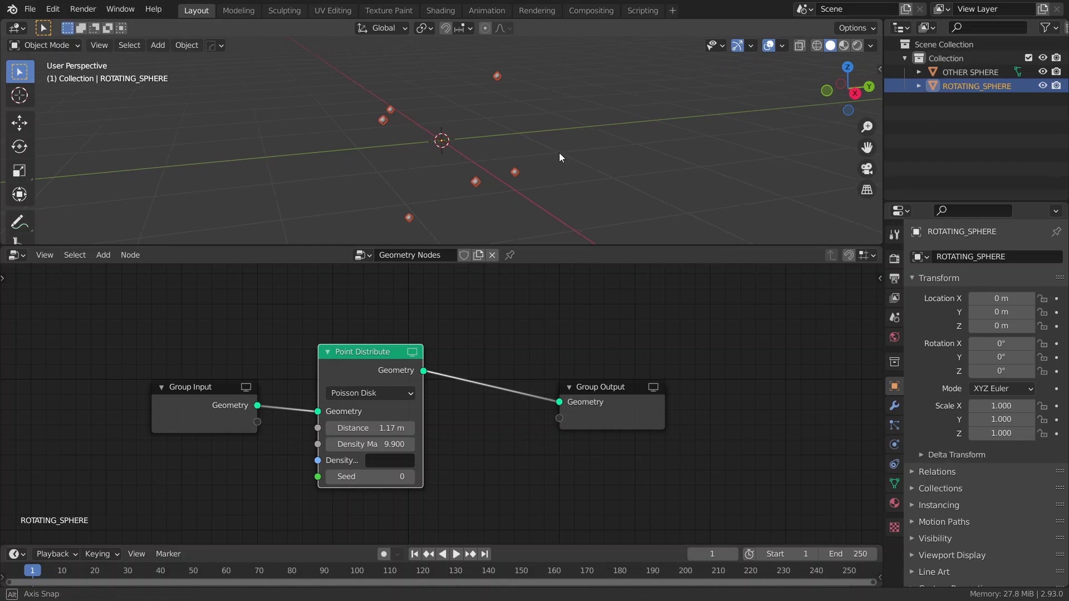
# Insert a Point Instance node before Group Output that instances OTHER SPHERE
pyautogui.moveTo(659, 401); pyautogui.dragTo(777, 397)
pyautogui.hotkey('shift', 'a')
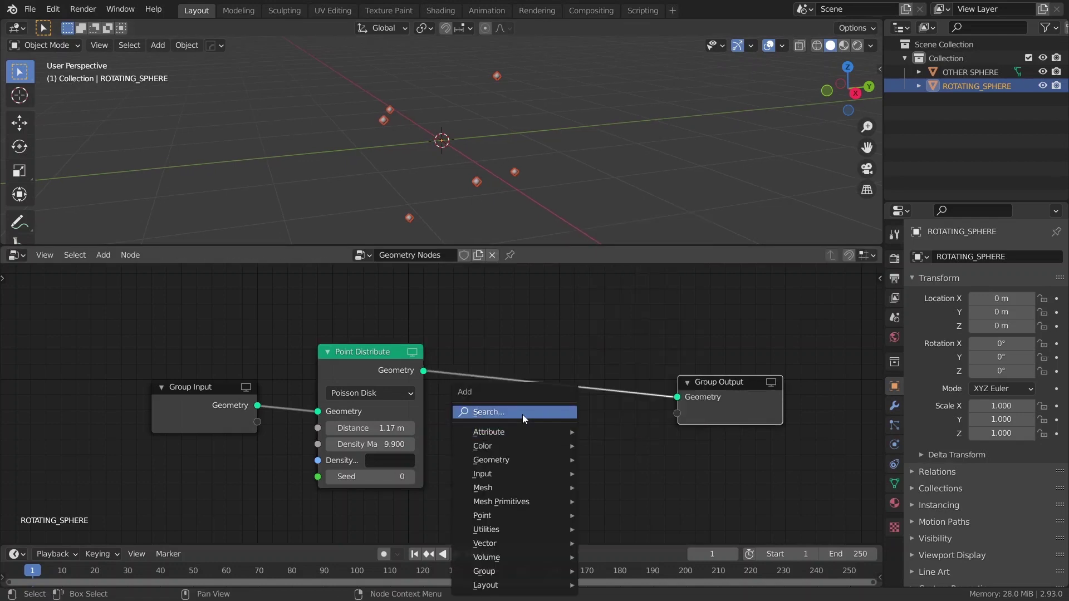
pyautogui.write('pi')
pyautogui.press('Return')
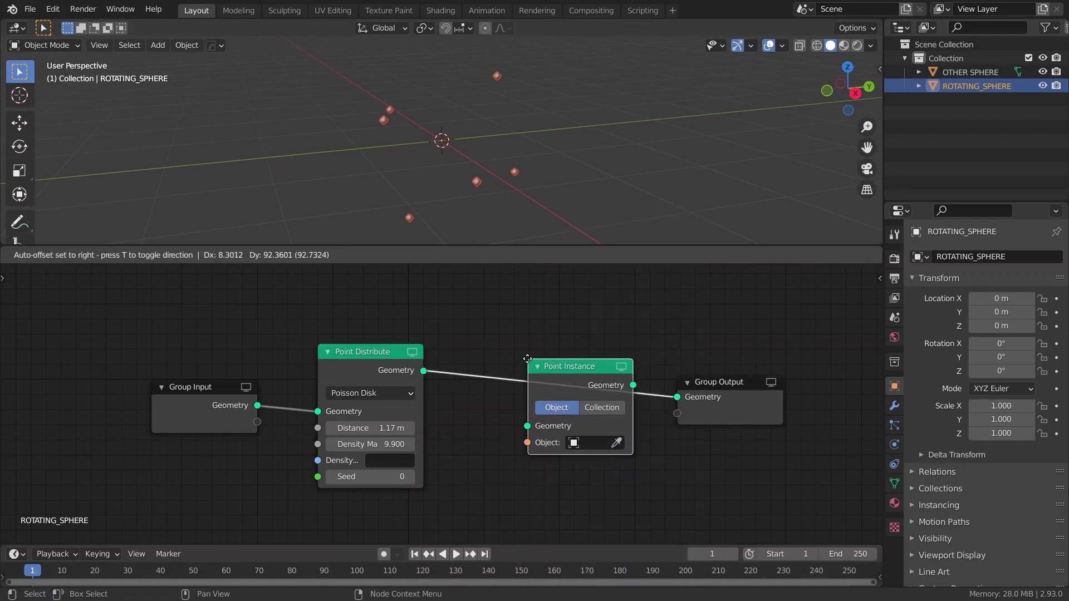
pyautogui.click(528, 363)
pyautogui.moveTo(529, 361); pyautogui.dragTo(533, 366)
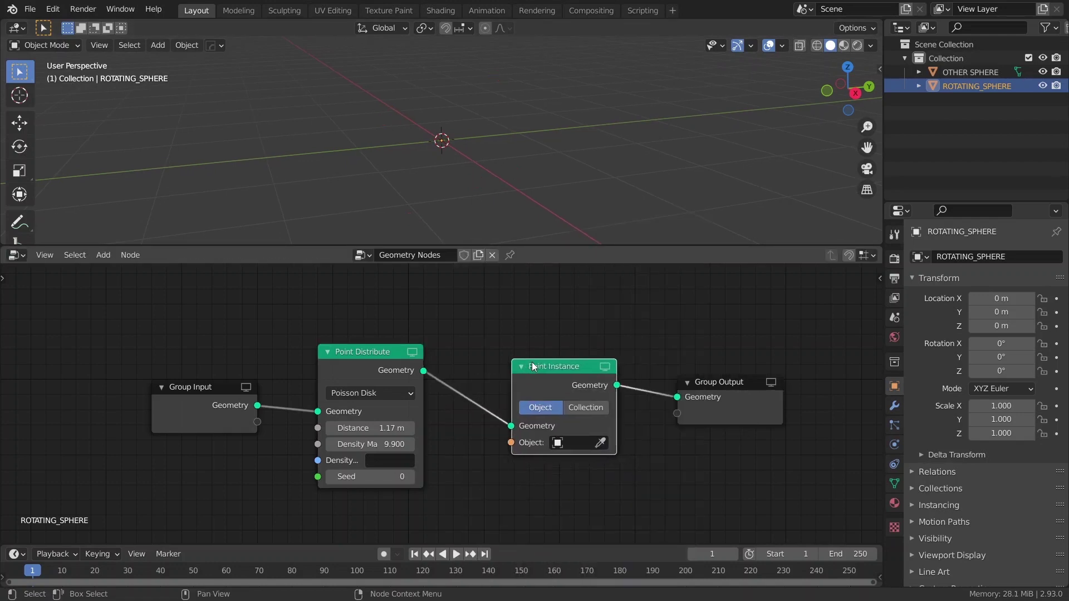
pyautogui.click(574, 444)
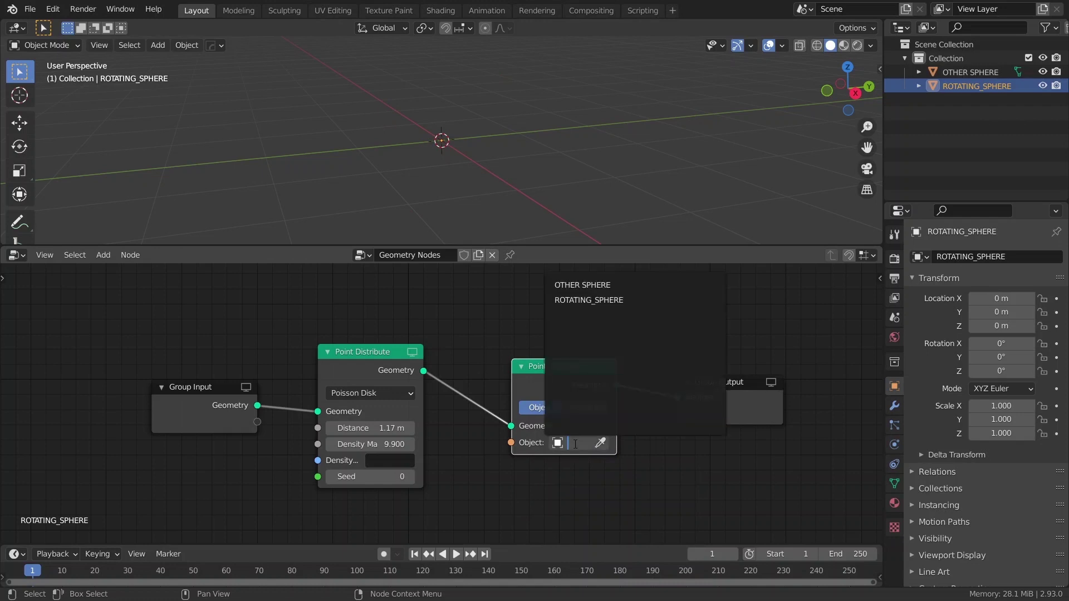
pyautogui.click(606, 285)
pyautogui.scroll(-2, 481, 326)
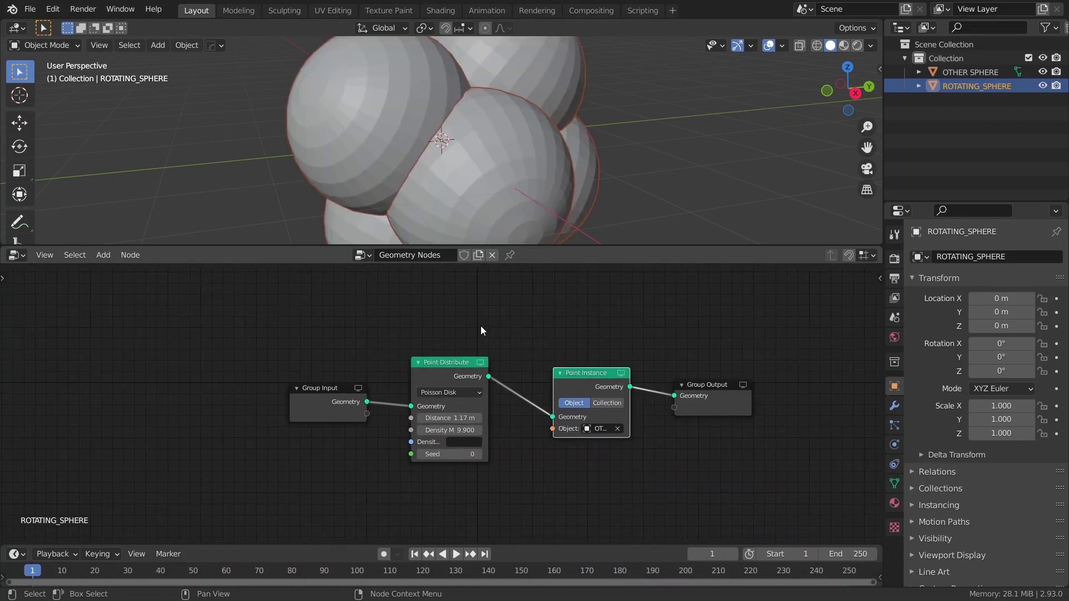
# Move the Group Input and Point Distribute nodes further left
pyautogui.moveTo(480, 326); pyautogui.dragTo(325, 462)
pyautogui.press('g')
pyautogui.scroll(-4, 204, 176)
pyautogui.scroll(-2, 204, 177)
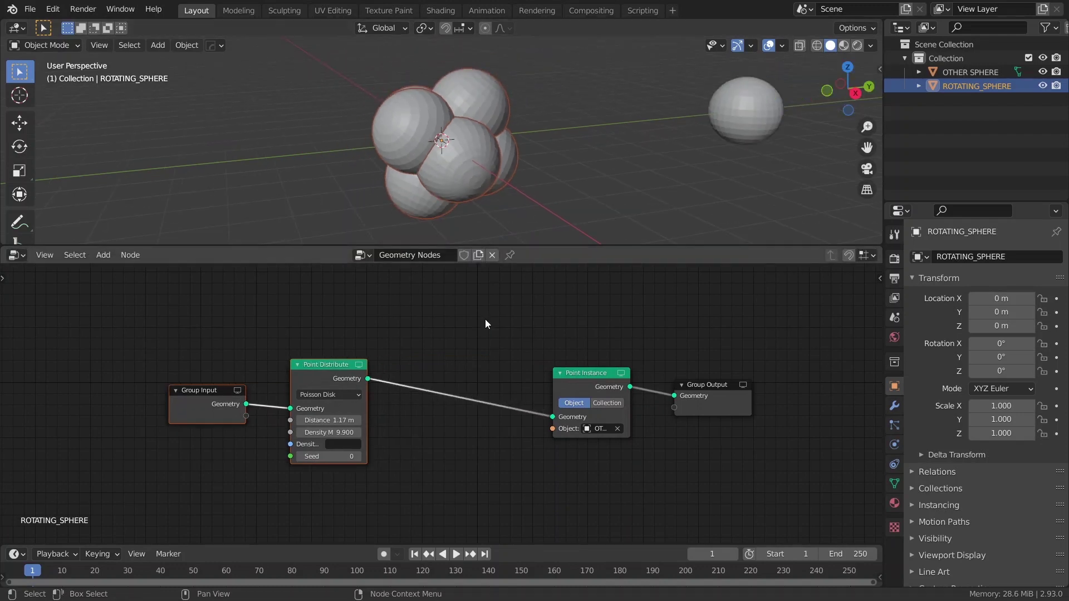
pyautogui.moveTo(451, 351); pyautogui.dragTo(409, 352, button='middle')
pyautogui.scroll(1, 408, 351)
# Insert a Point Scale node before Point Instance with scale 0.08
pyautogui.hotkey('shift', 'a')
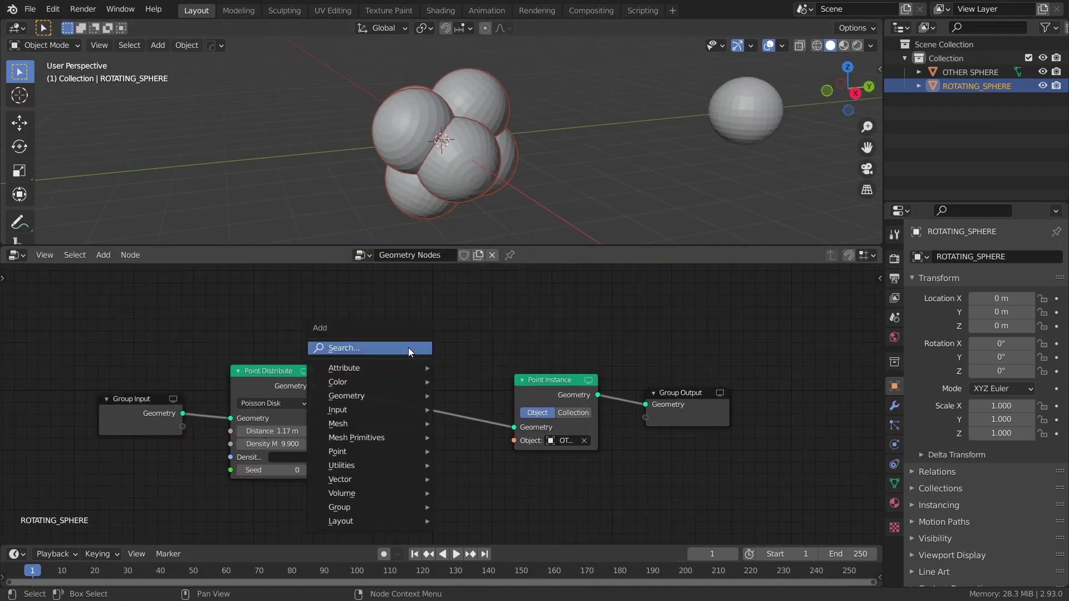
pyautogui.write('Po')
pyautogui.press('Return')
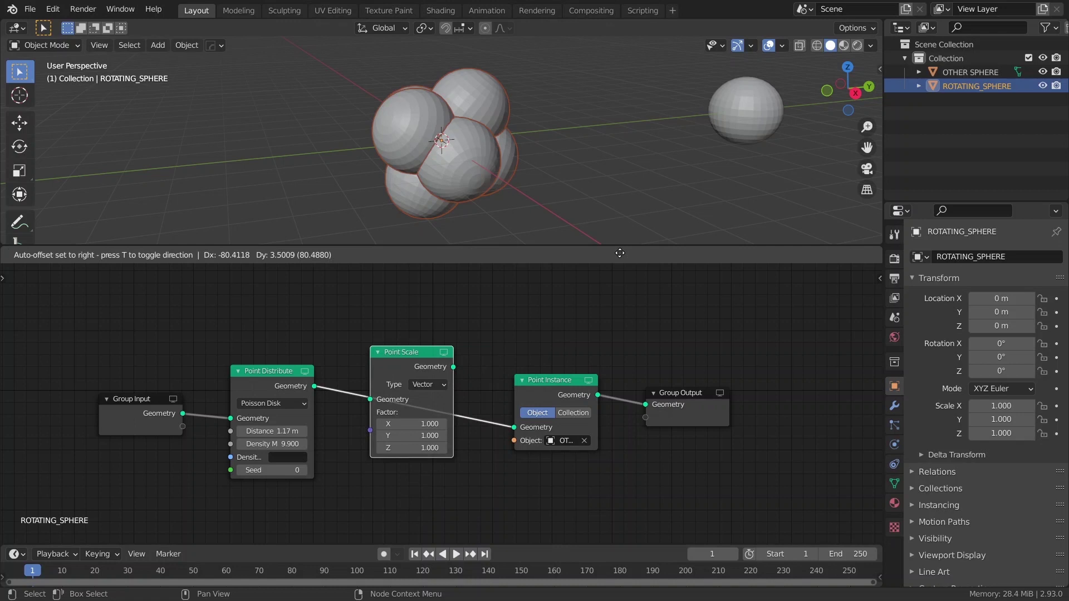
pyautogui.click(432, 352)
pyautogui.click(412, 368)
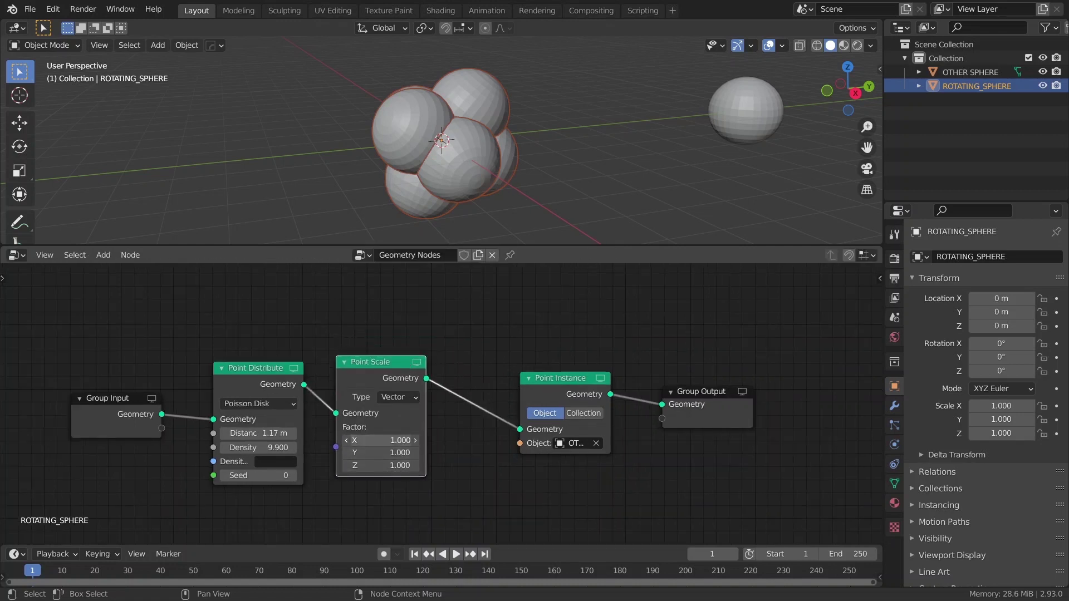
pyautogui.click(387, 443)
pyautogui.write('0.080')
pyautogui.press('Return')
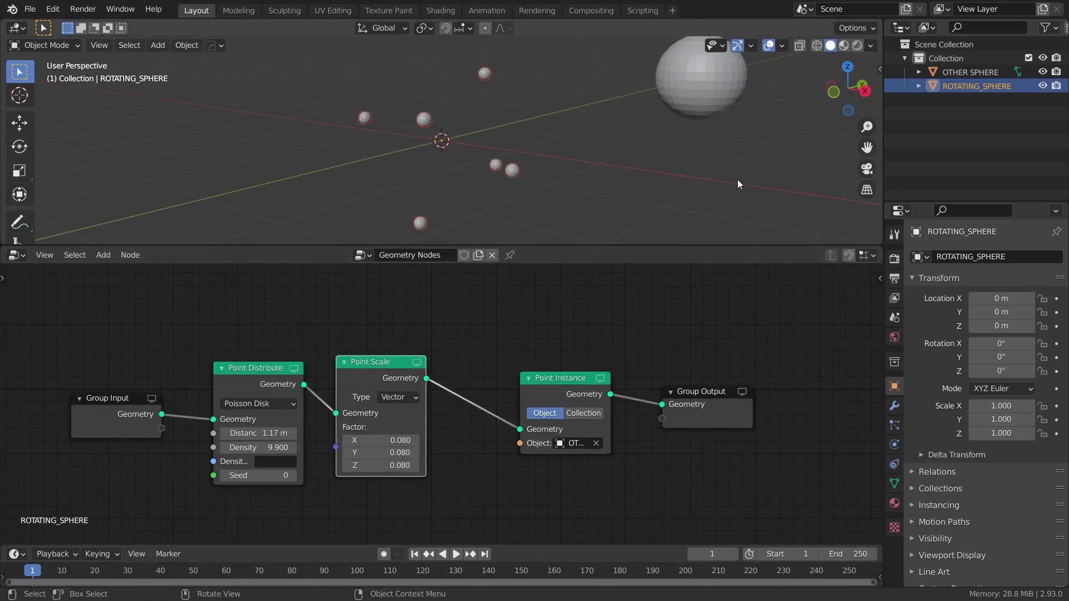
# Hide OTHER SPHERE in the Outliner and reselect ROTATING_SPHERE
pyautogui.click(974, 72)
pyautogui.click(1043, 72)
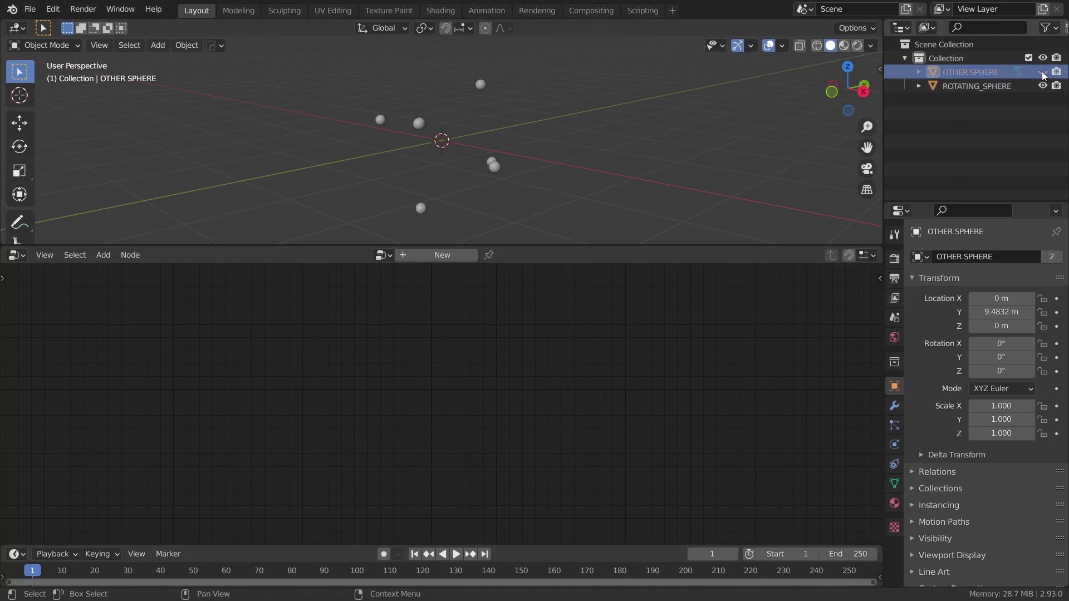
pyautogui.moveTo(601, 142); pyautogui.dragTo(558, 164, button='middle')
pyautogui.click(492, 159)
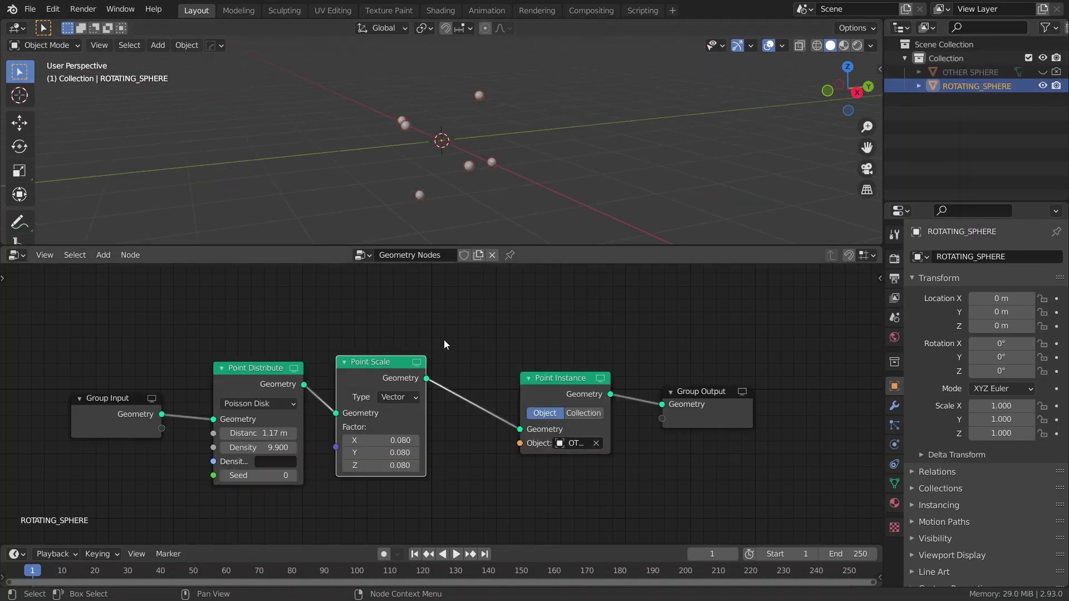
pyautogui.scroll(-1, 474, 326)
pyautogui.moveTo(561, 179)
pyautogui.mouseDown(button='middle')
pyautogui.moveTo(559, 168)
pyautogui.moveTo(540, 184)
pyautogui.moveTo(525, 176)
pyautogui.moveTo(536, 165)
pyautogui.moveTo(552, 171)
pyautogui.mouseUp(button='middle')
# Move Point Instance and Group Output further right to make room
pyautogui.moveTo(490, 315); pyautogui.dragTo(527, 316, button='middle')
pyautogui.moveTo(543, 328); pyautogui.dragTo(773, 482)
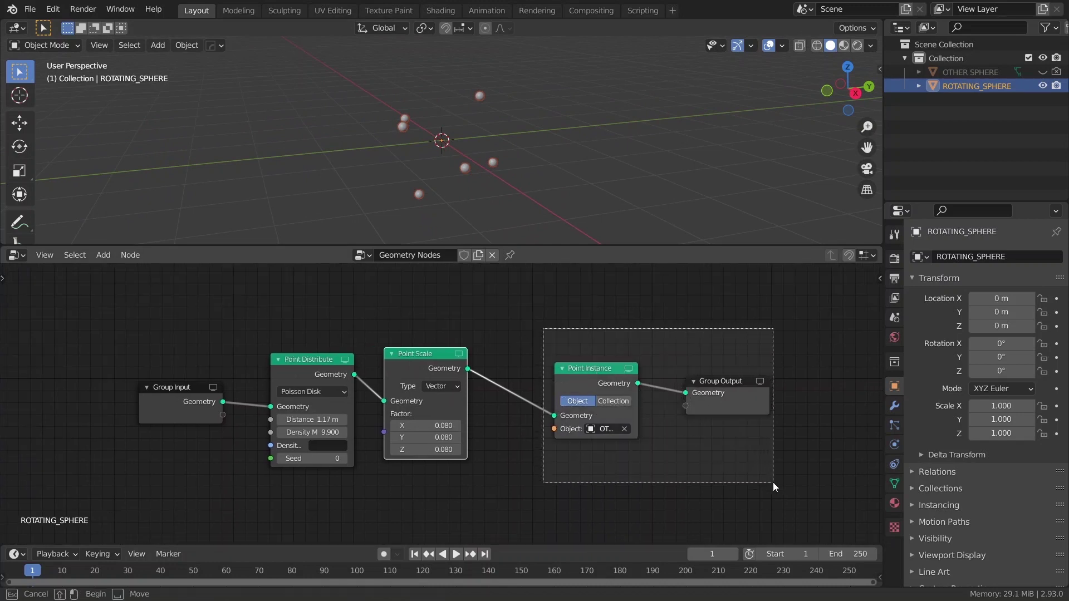
pyautogui.press('g')
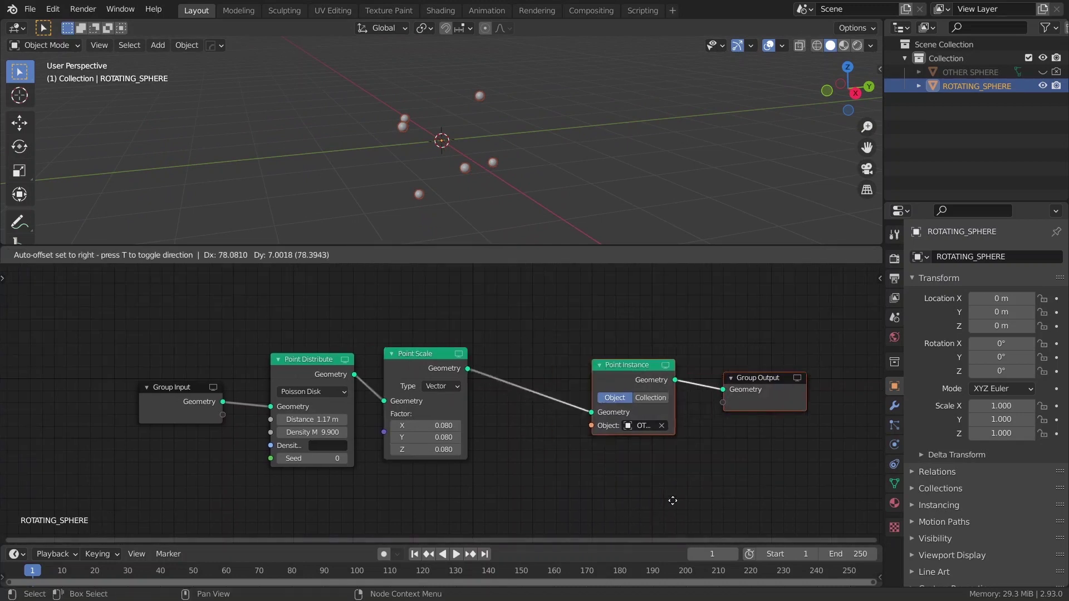
pyautogui.click(720, 501)
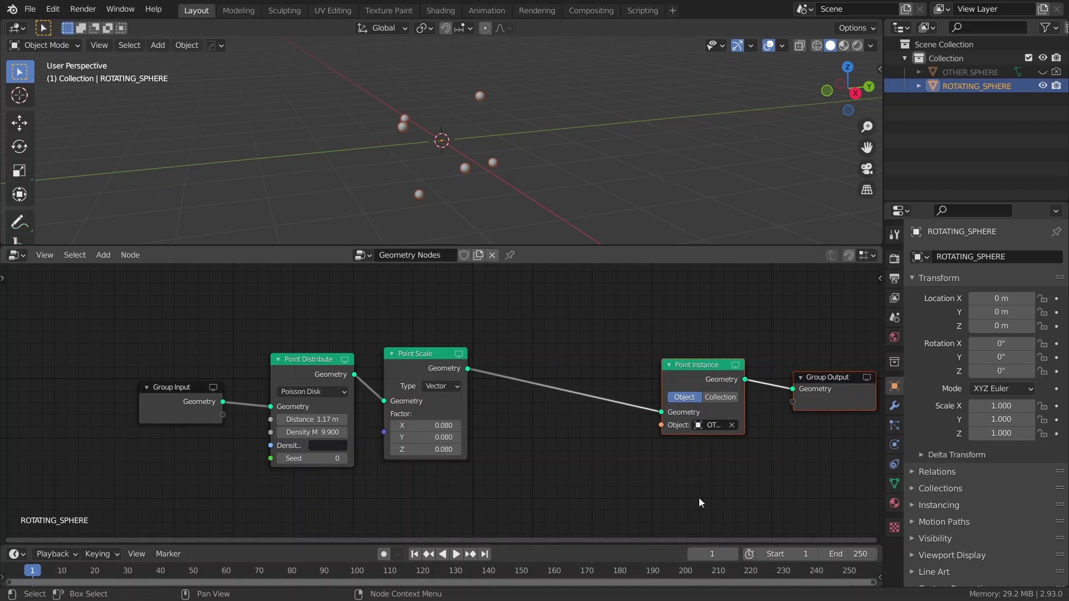
pyautogui.click(574, 481)
pyautogui.moveTo(574, 482); pyautogui.dragTo(542, 464, button='middle')
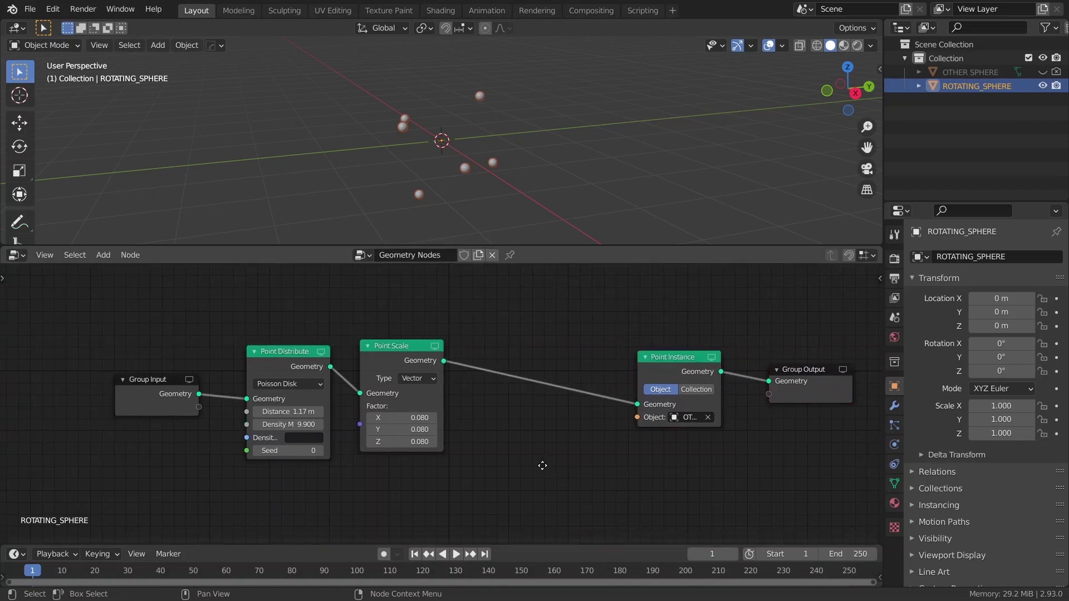
# Insert a Transform node between Point Scale and Point Instance
pyautogui.hotkey('shift', 'a')
pyautogui.click(514, 417)
pyautogui.write('transform')
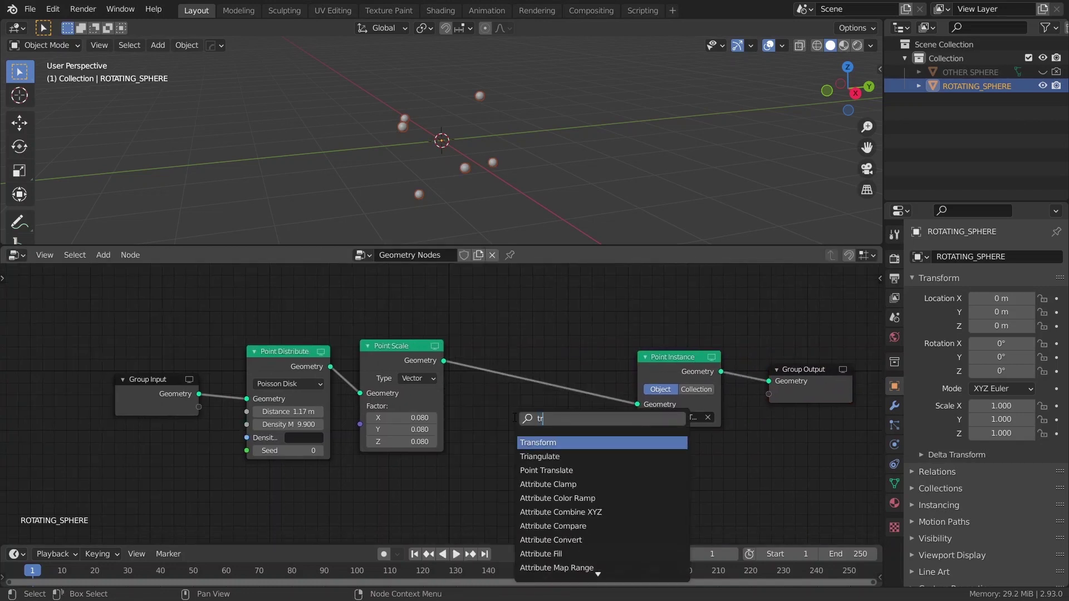
pyautogui.press('Return')
pyautogui.click(490, 418)
pyautogui.scroll(2, 491, 418)
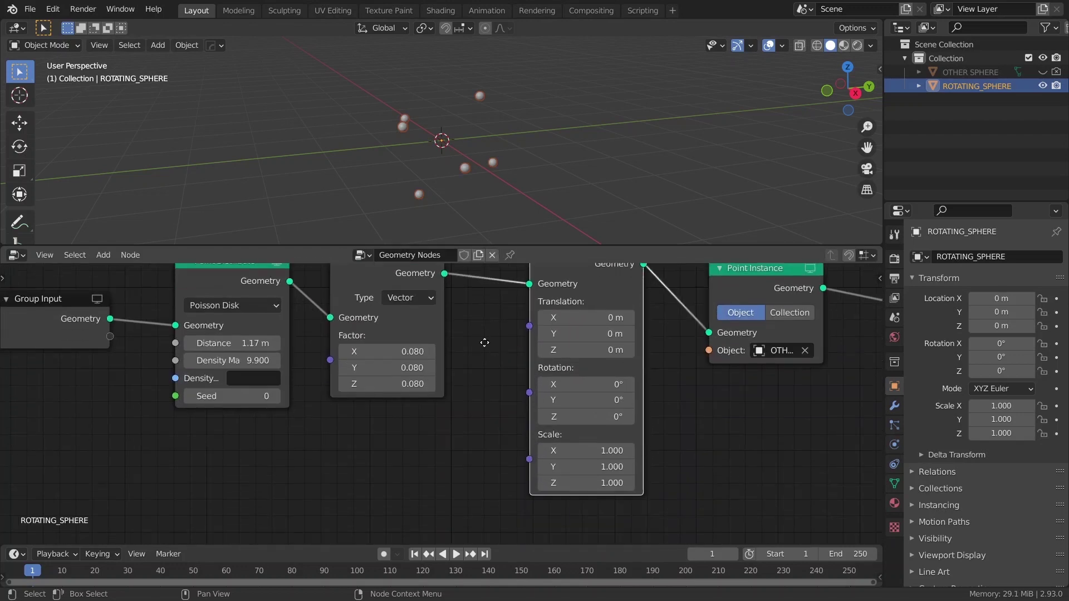
pyautogui.moveTo(483, 420); pyautogui.dragTo(506, 417, button='middle')
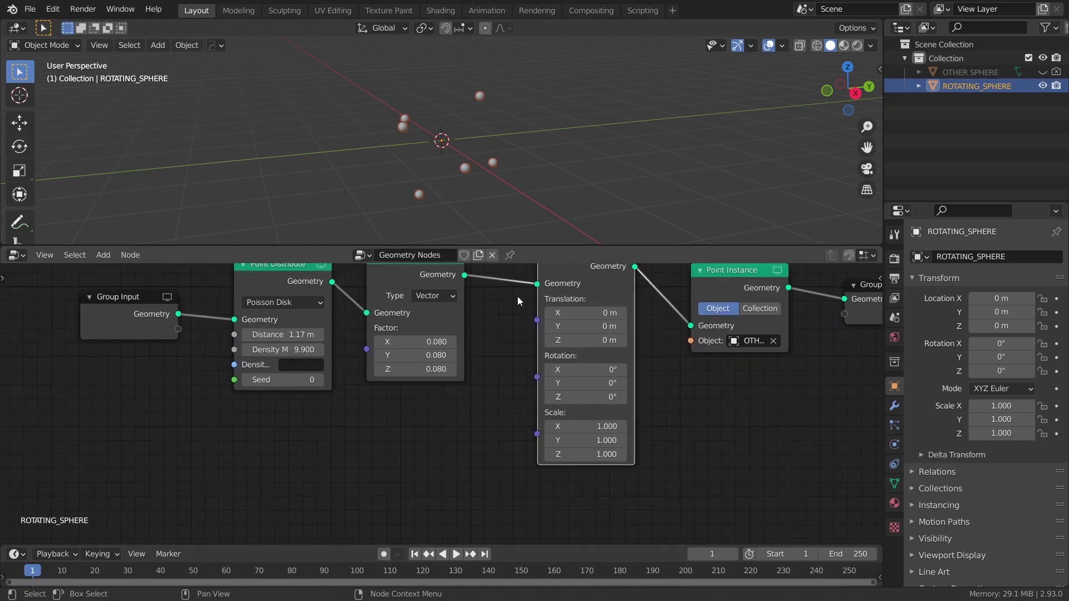
# Enlarge the node editor so the whole node chain is visible
pyautogui.moveTo(531, 248); pyautogui.dragTo(513, 201)
pyautogui.moveTo(507, 327); pyautogui.dragTo(511, 349, button='middle')
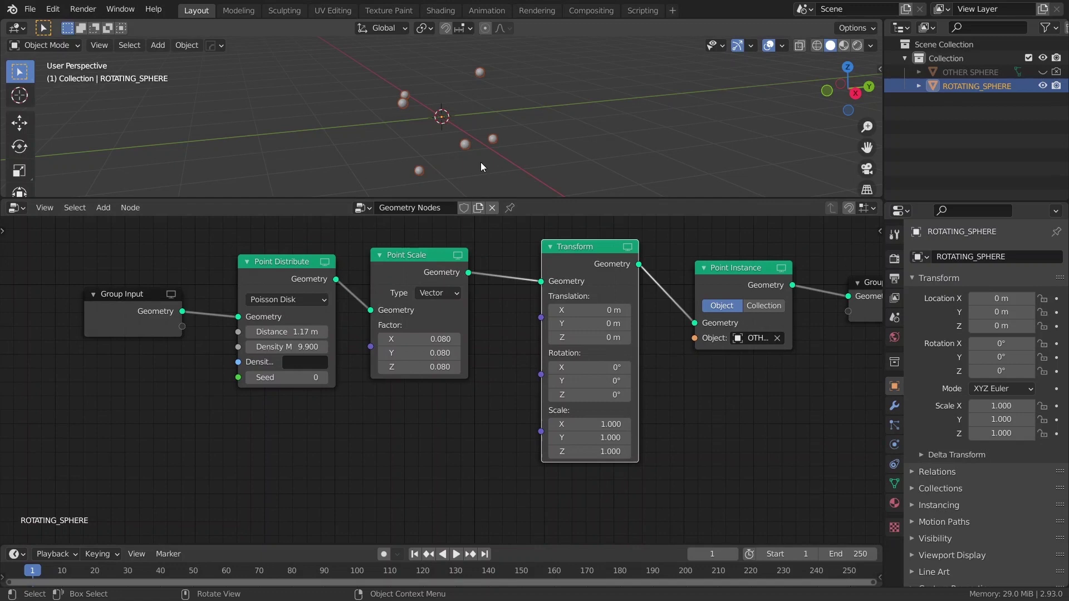
pyautogui.moveTo(537, 200); pyautogui.dragTo(536, 207)
pyautogui.moveTo(489, 469); pyautogui.dragTo(489, 473, button='middle')
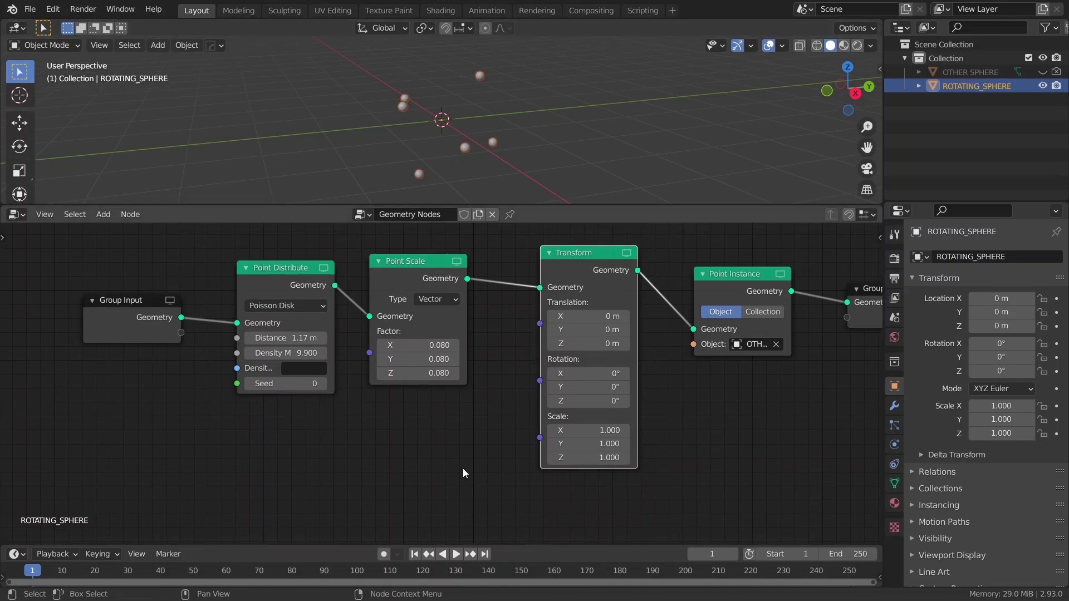
# Add a Combine XYZ node below Point Scale, wiring its Vector into Transform Rotation
pyautogui.hotkey('shift', 'a')
pyautogui.click(405, 409)
pyautogui.write('com')
pyautogui.click(434, 449)
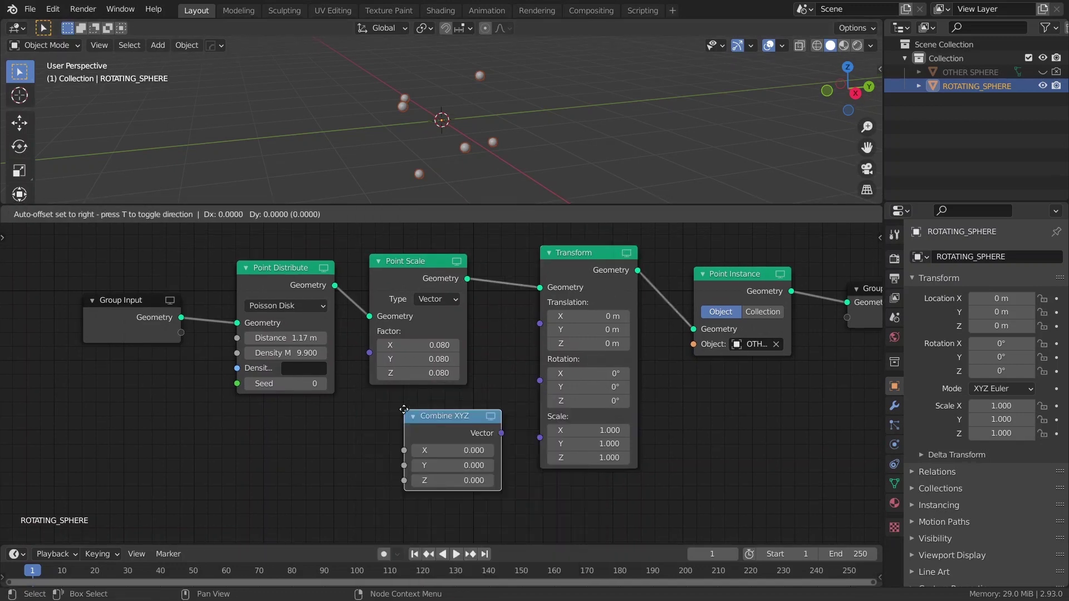
pyautogui.click(439, 443)
pyautogui.moveTo(465, 443); pyautogui.dragTo(540, 381)
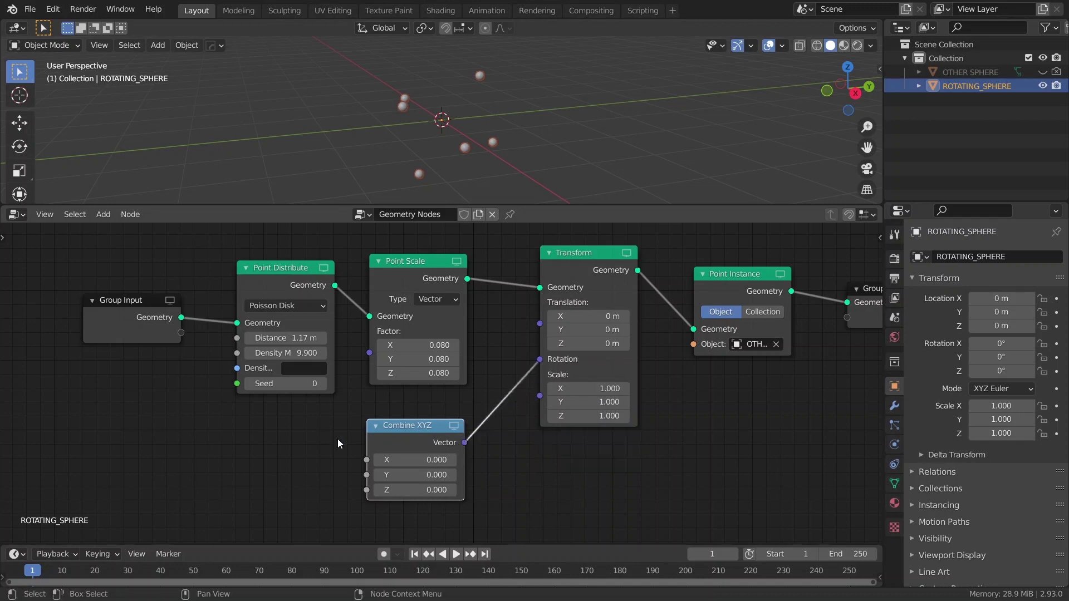
pyautogui.moveTo(293, 450); pyautogui.dragTo(340, 451, button='middle')
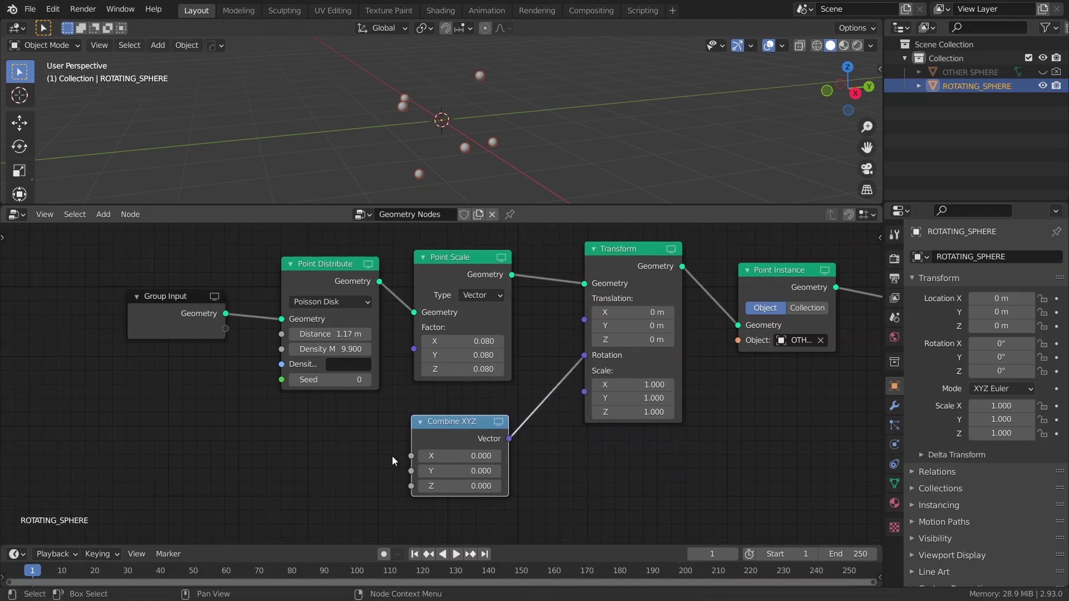
pyautogui.moveTo(411, 471)
pyautogui.mouseDown()
pyautogui.moveTo(409, 491)
pyautogui.moveTo(326, 493)
pyautogui.mouseUp()
# Add a Value node driven by #frame and connect it to Combine XYZ X
pyautogui.hotkey('shift', 'a')
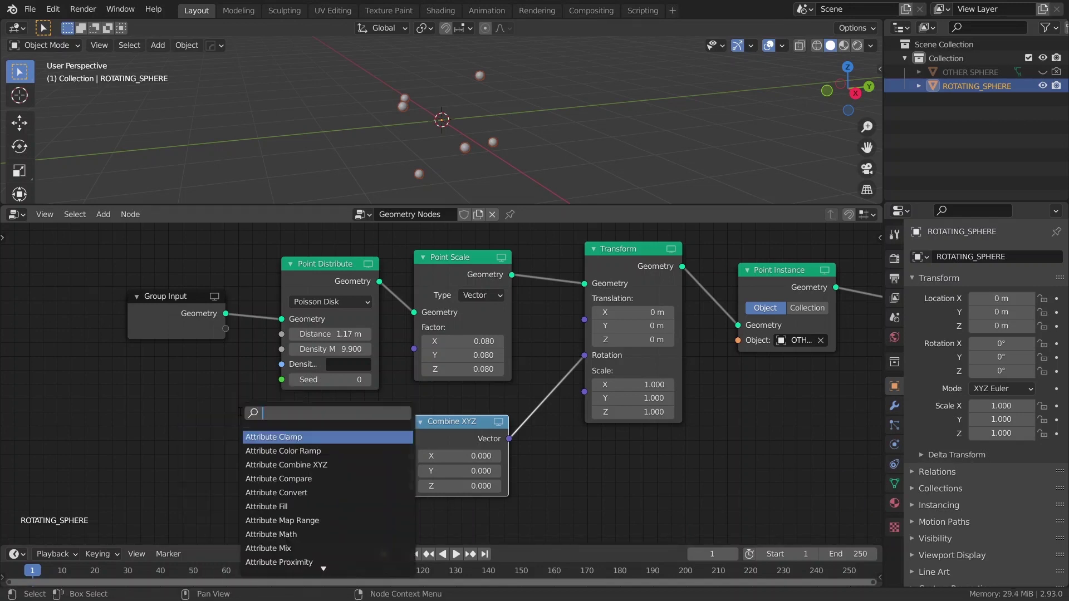
pyautogui.write('value')
pyautogui.press('Return')
pyautogui.click(214, 440)
pyautogui.moveTo(270, 448); pyautogui.dragTo(412, 456)
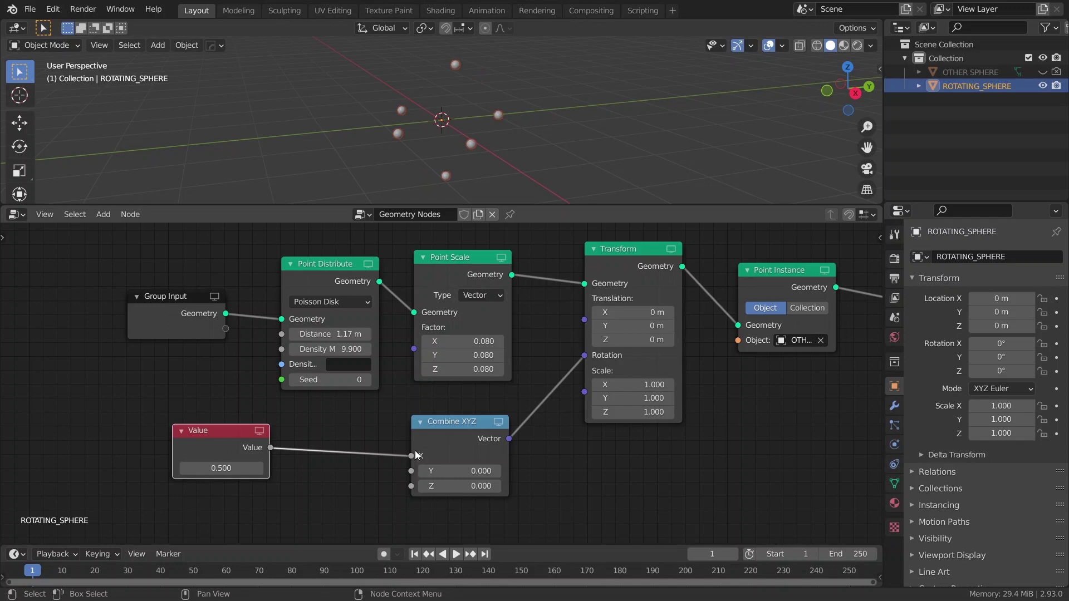
pyautogui.click(210, 467)
pyautogui.write('#frame')
pyautogui.press('Return')
pyautogui.scroll(-1, 312, 502)
# Play the animation to test the rotation, then return to frame 1
pyautogui.press('space')
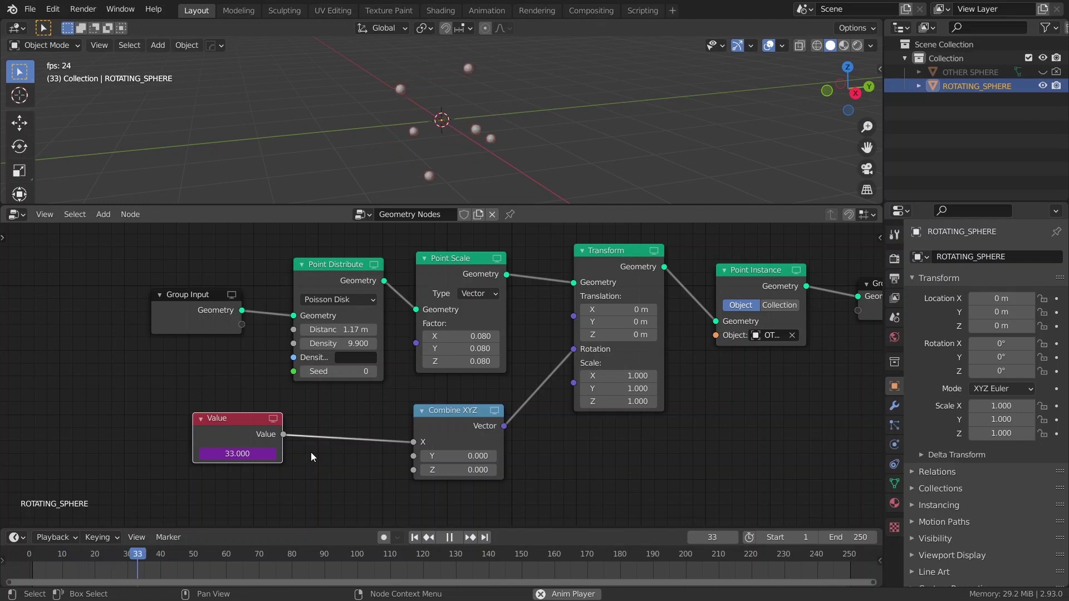
pyautogui.press('space')
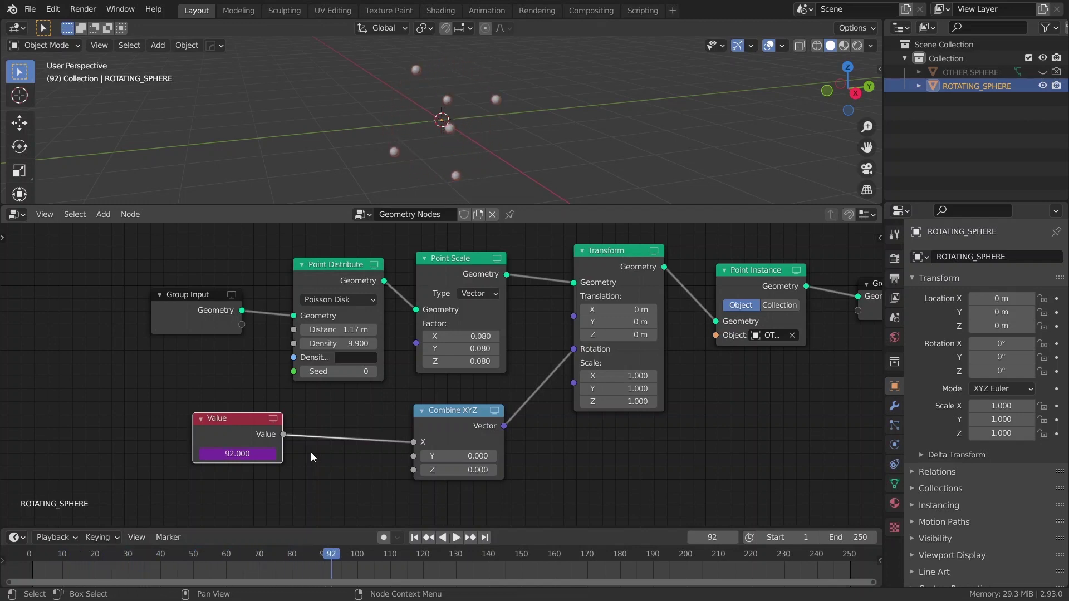
pyautogui.hotkey('shift', 'Left')
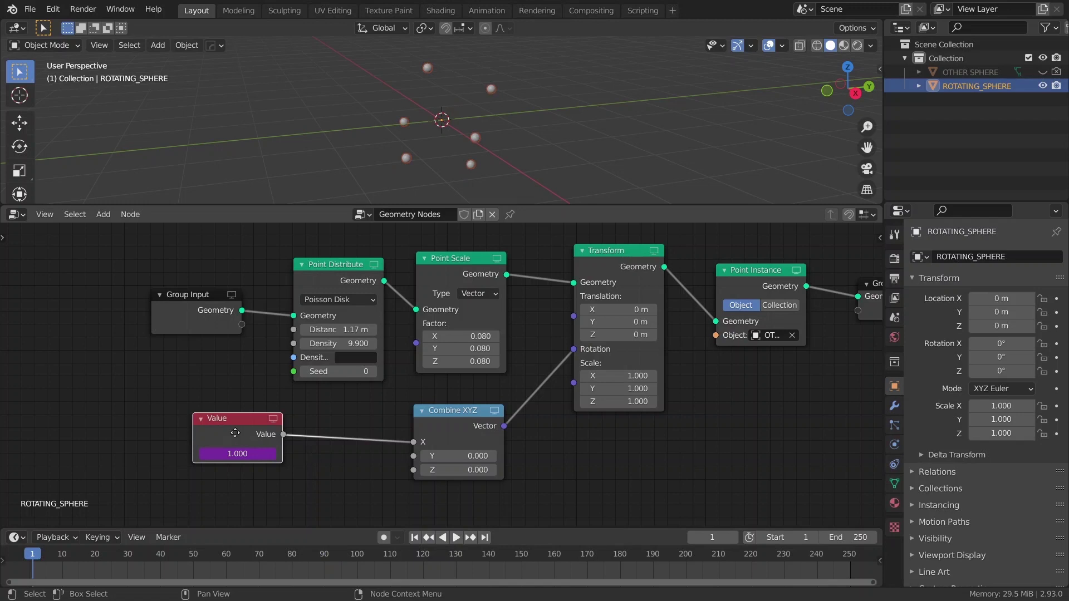
# Move the Value node left and insert a Map Range node on its link
pyautogui.moveTo(244, 437); pyautogui.dragTo(126, 445)
pyautogui.moveTo(126, 440); pyautogui.dragTo(310, 447, button='middle')
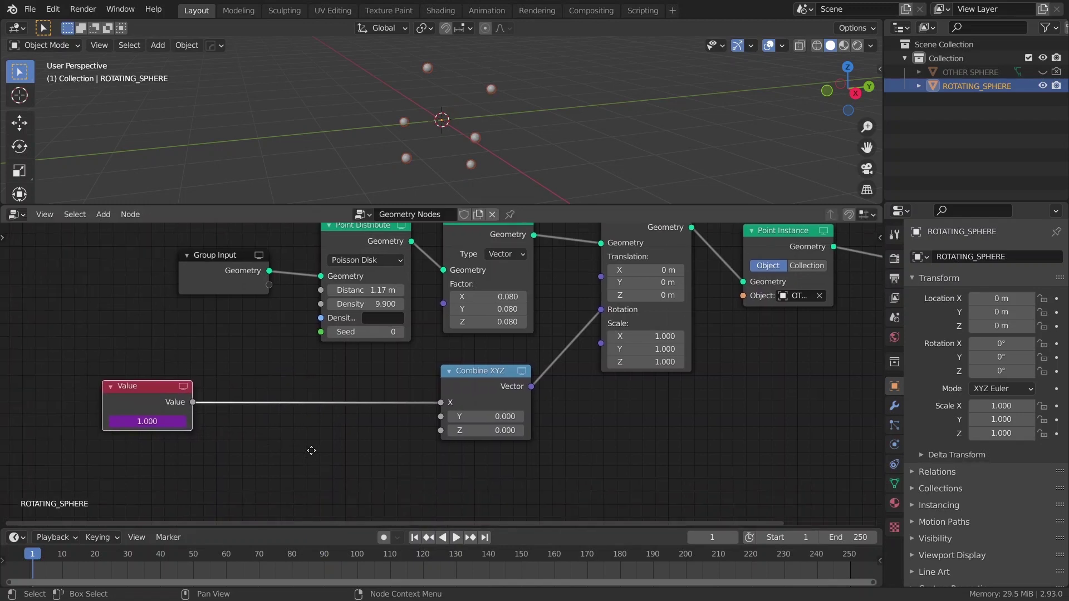
pyautogui.hotkey('shift', 'a')
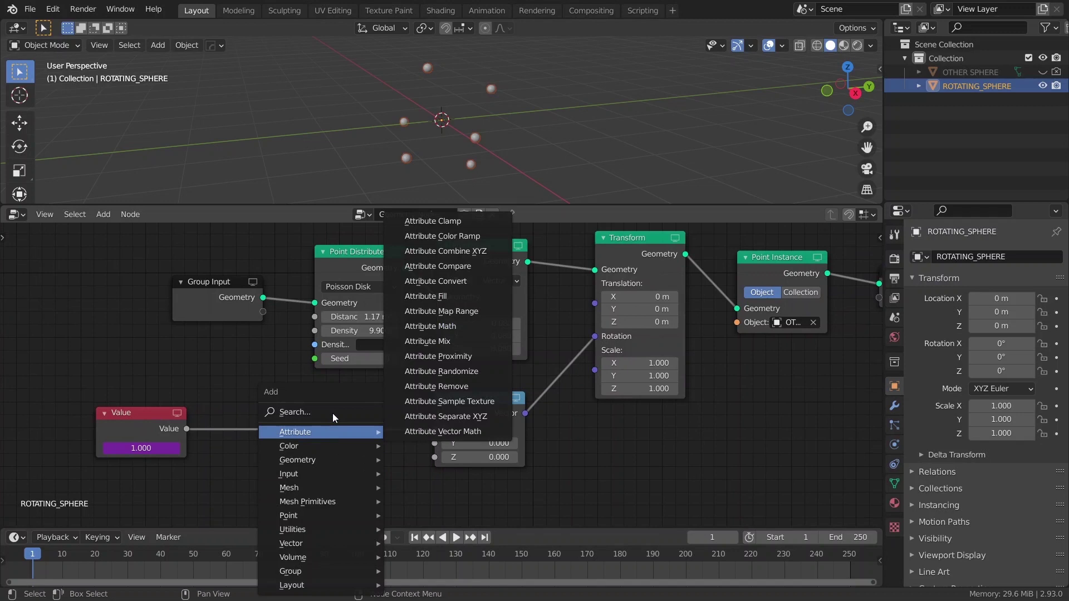
pyautogui.write('map')
pyautogui.press('Return')
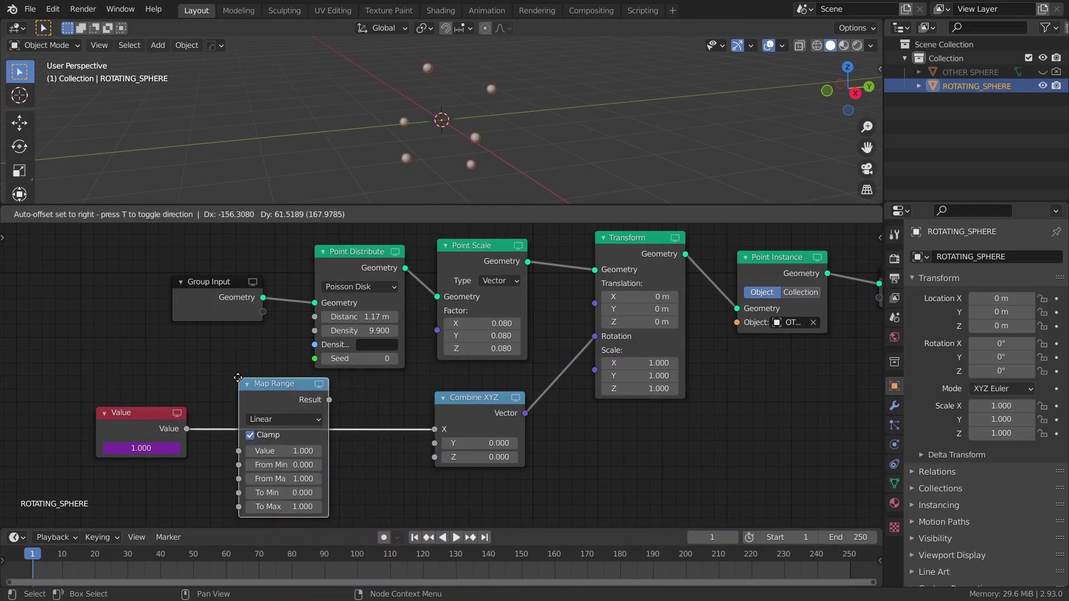
pyautogui.click(237, 379)
pyautogui.moveTo(255, 396)
pyautogui.mouseDown(button='middle')
pyautogui.moveTo(267, 395)
pyautogui.moveTo(302, 342)
pyautogui.mouseUp(button='middle')
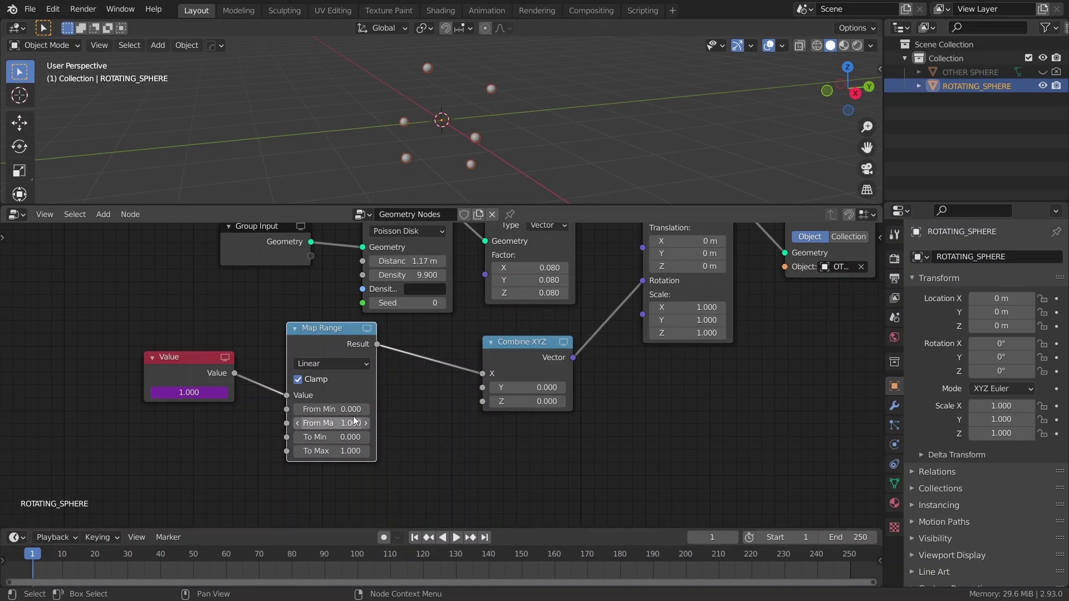
# Set Map Range From Max to 179 and To Max to tau, then play
pyautogui.click(318, 423)
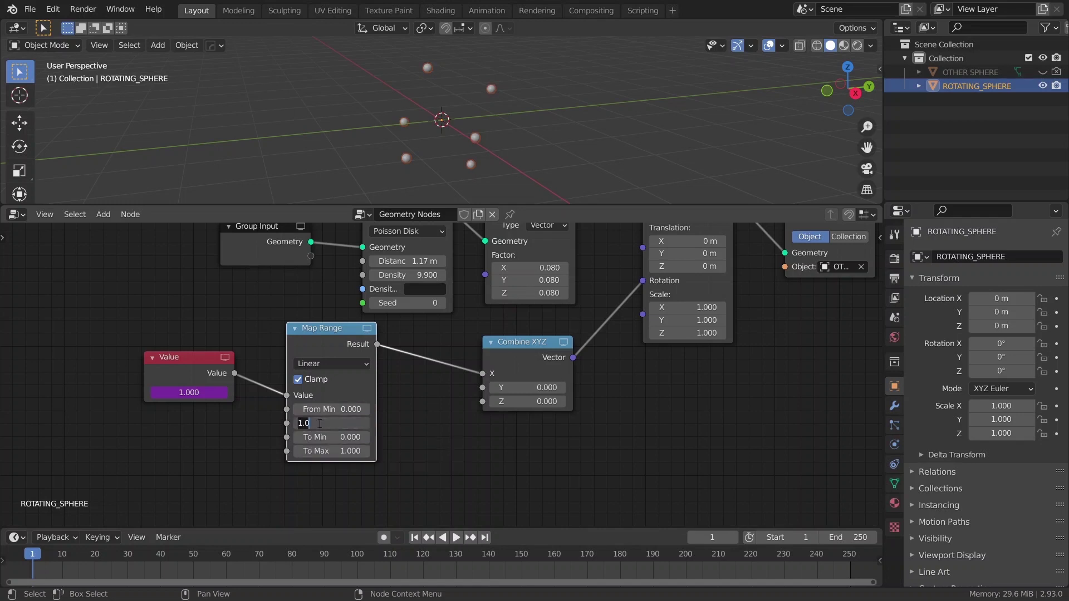
pyautogui.write('179.000')
pyautogui.press('Return')
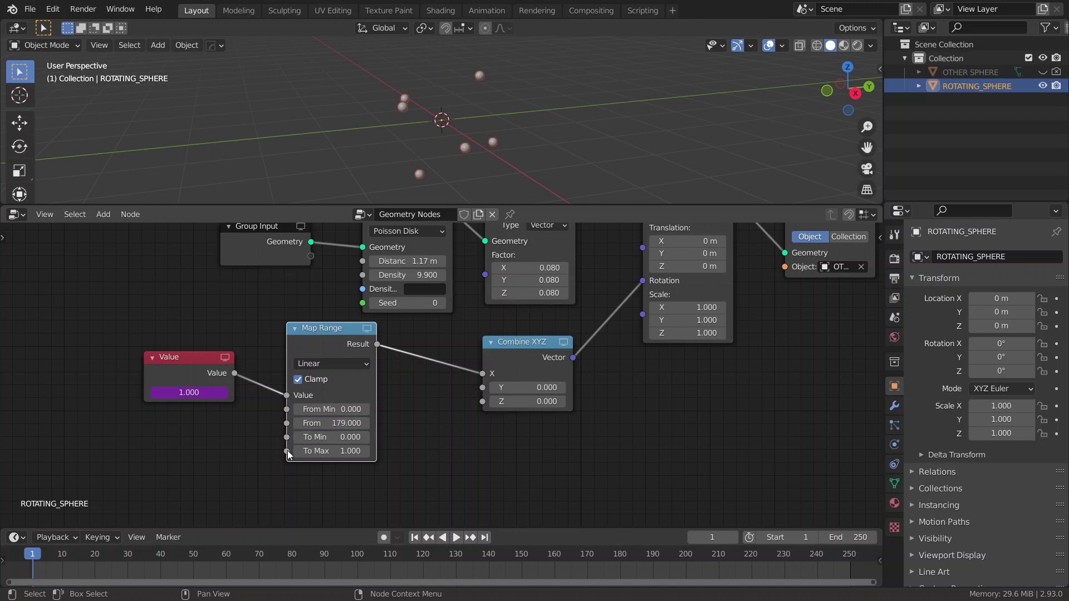
pyautogui.click(344, 451)
pyautogui.write('tau')
pyautogui.press('Return')
pyautogui.press('space')
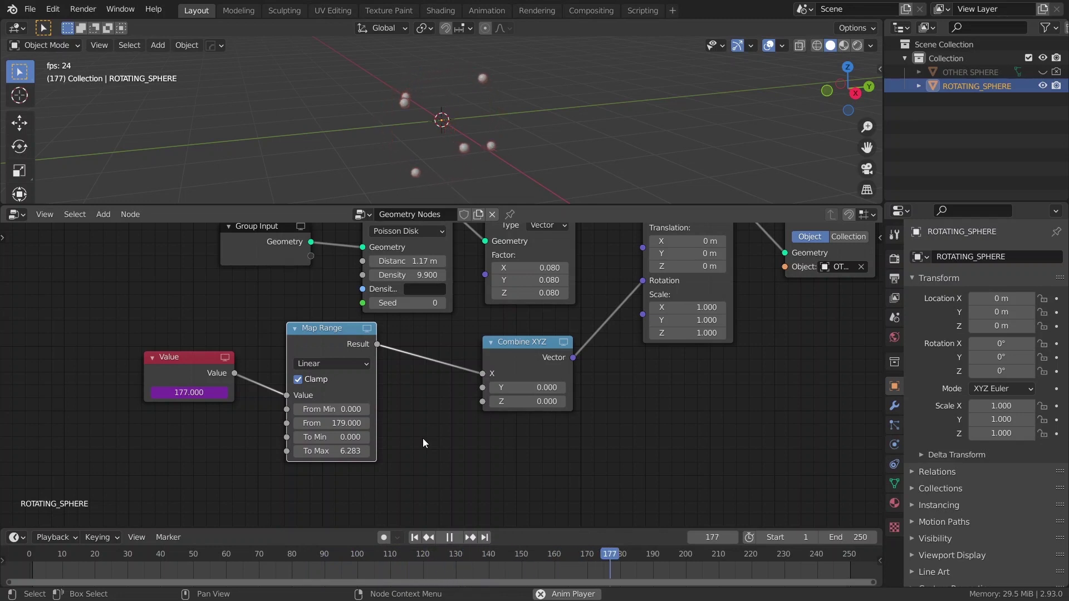
# Turn off Clamp on Map Range and replay the animation from frame 1
pyautogui.press('space')
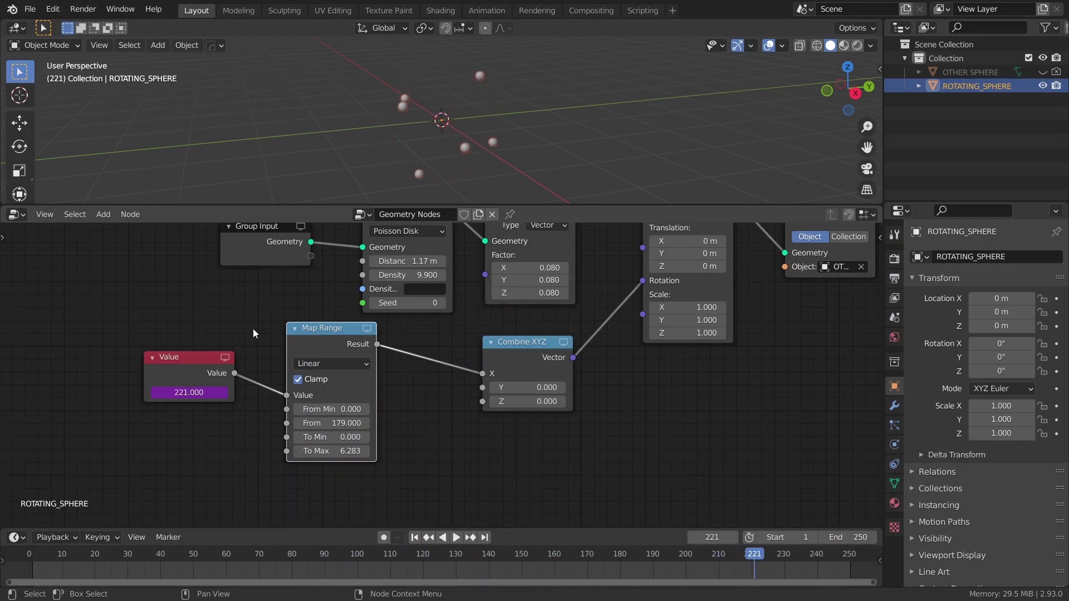
pyautogui.click(296, 380)
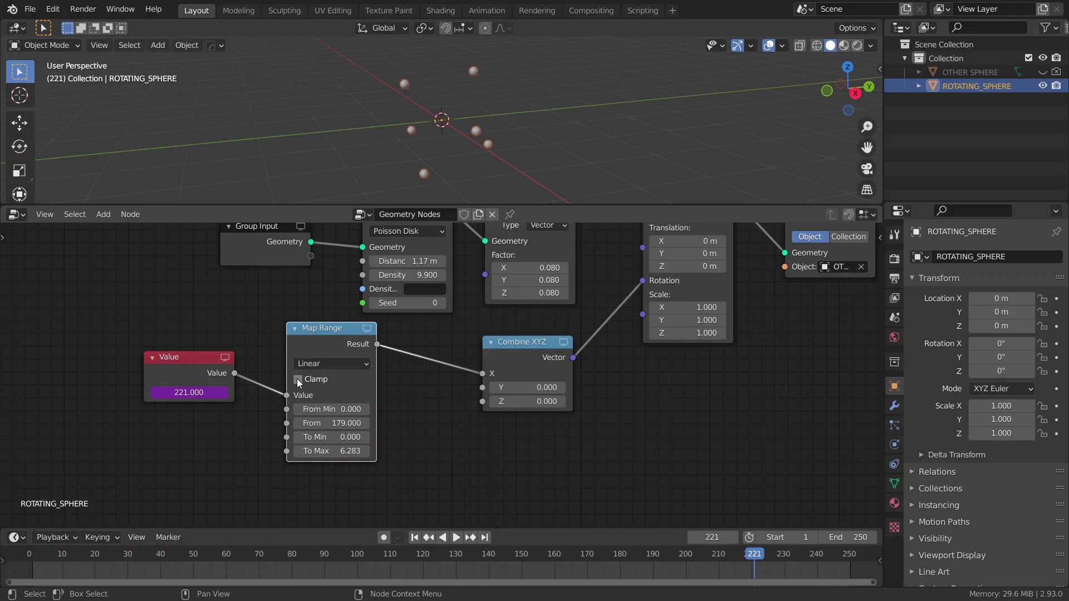
pyautogui.hotkey('shift', 'Left')
pyautogui.press('space')
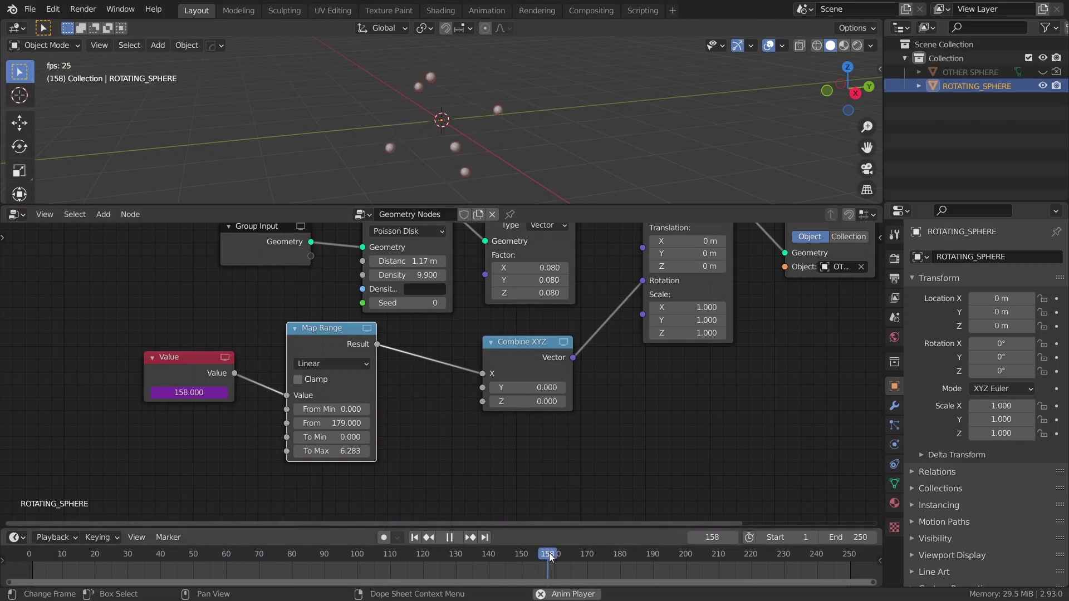
pyautogui.scroll(-2, 485, 427)
pyautogui.press('Escape')
# Link the Map Range Result to Combine XYZ Y and test playback
pyautogui.moveTo(411, 325)
pyautogui.mouseDown()
pyautogui.moveTo(500, 362)
pyautogui.moveTo(500, 374)
pyautogui.mouseUp()
pyautogui.press('space')
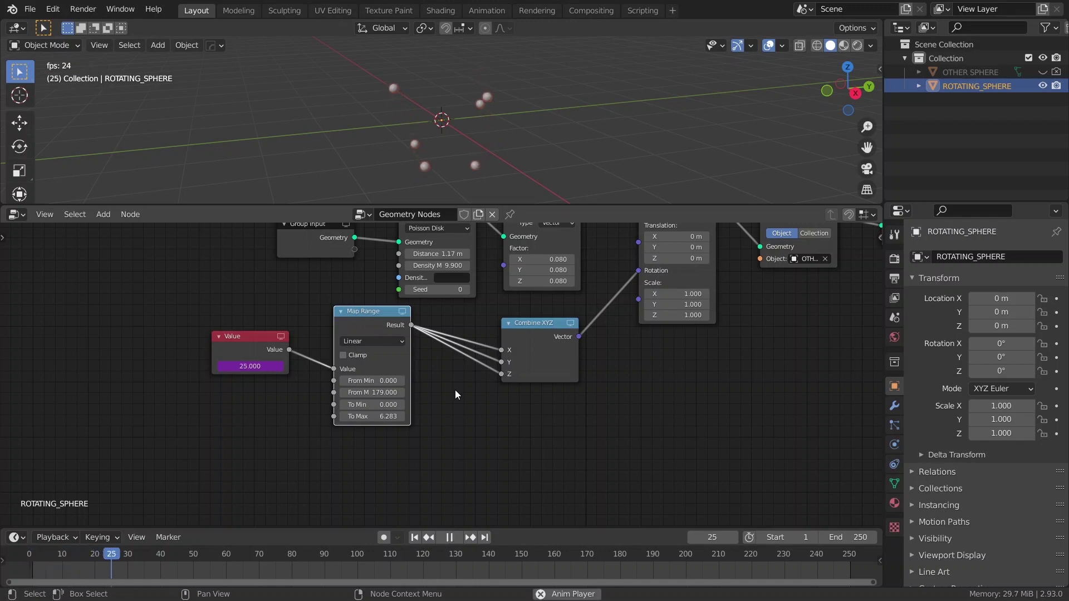
pyautogui.press('space')
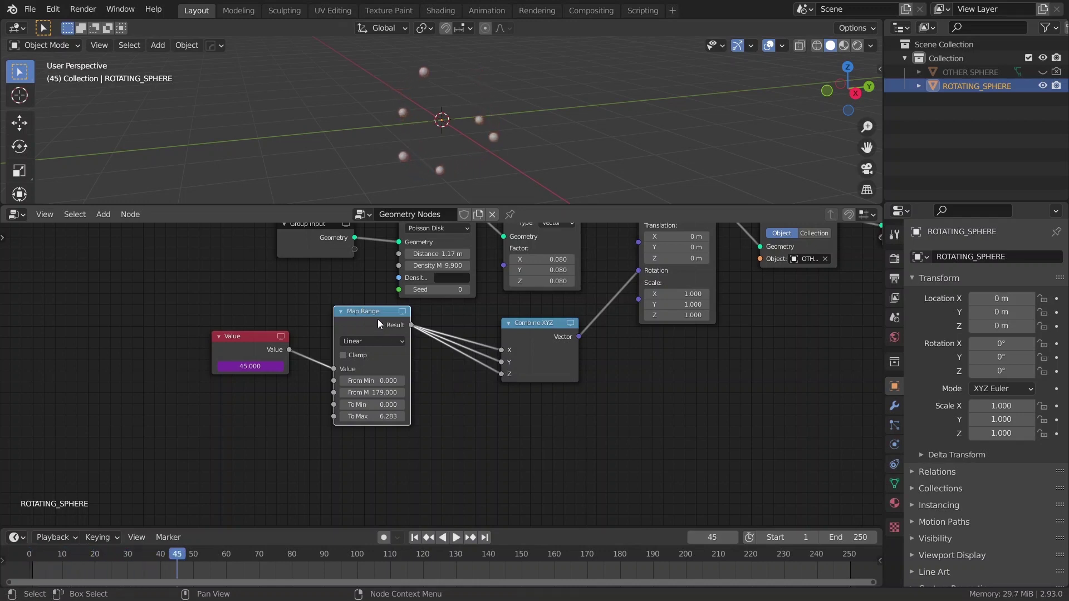
# Duplicate Map Range below, feed it from Value, and set From Max to 89.5
pyautogui.hotkey('shift', 'd')
pyautogui.click(382, 409)
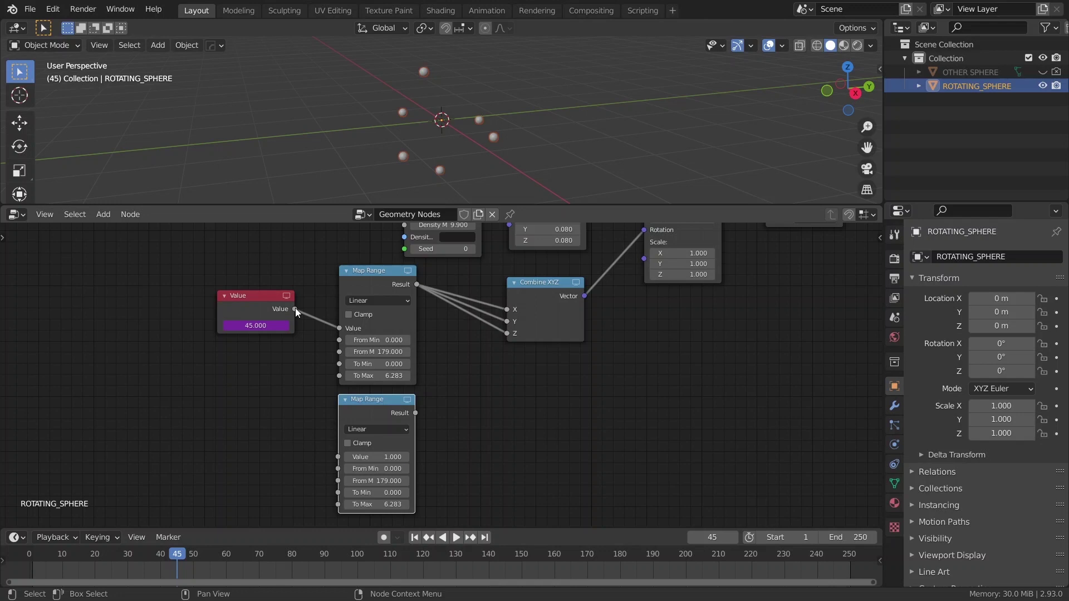
pyautogui.moveTo(294, 308); pyautogui.dragTo(338, 457)
pyautogui.moveTo(290, 458); pyautogui.dragTo(216, 360, button='middle')
pyautogui.scroll(2, 216, 360)
pyautogui.click(299, 417)
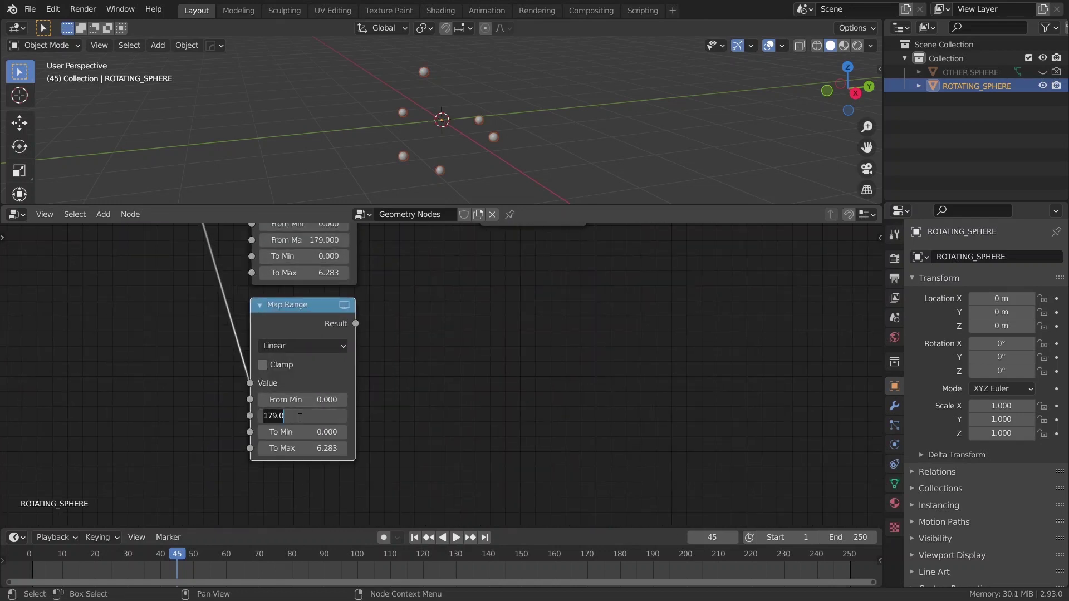
pyautogui.write('/2')
pyautogui.press('Return')
pyautogui.scroll(-2, 407, 306)
pyautogui.scroll(-2, 395, 361)
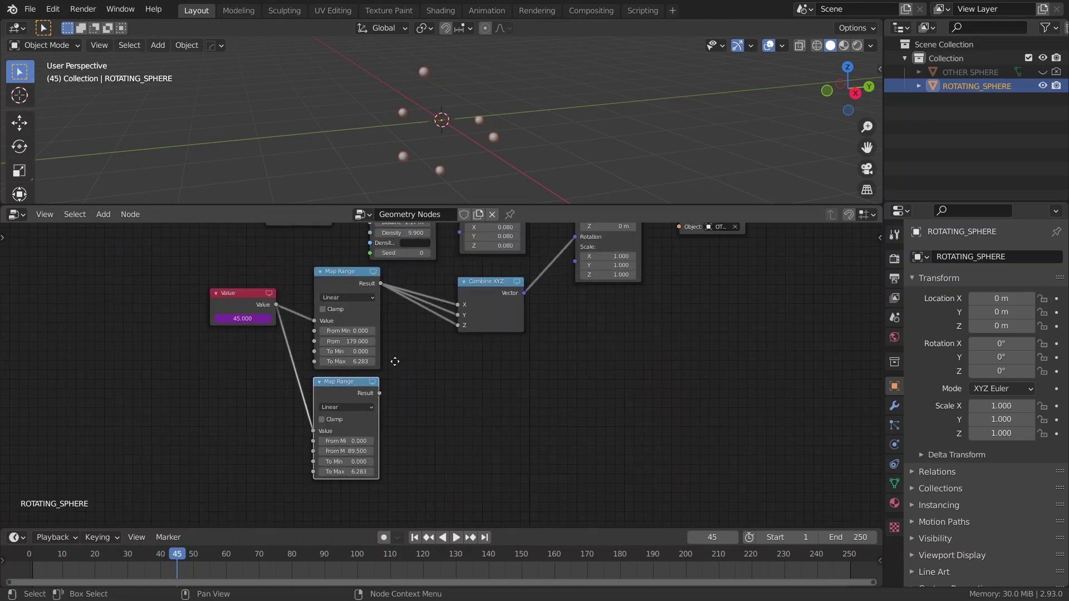
# Connect the lower Map Range Result to Combine XYZ Y and play from the start
pyautogui.moveTo(377, 403); pyautogui.dragTo(456, 325)
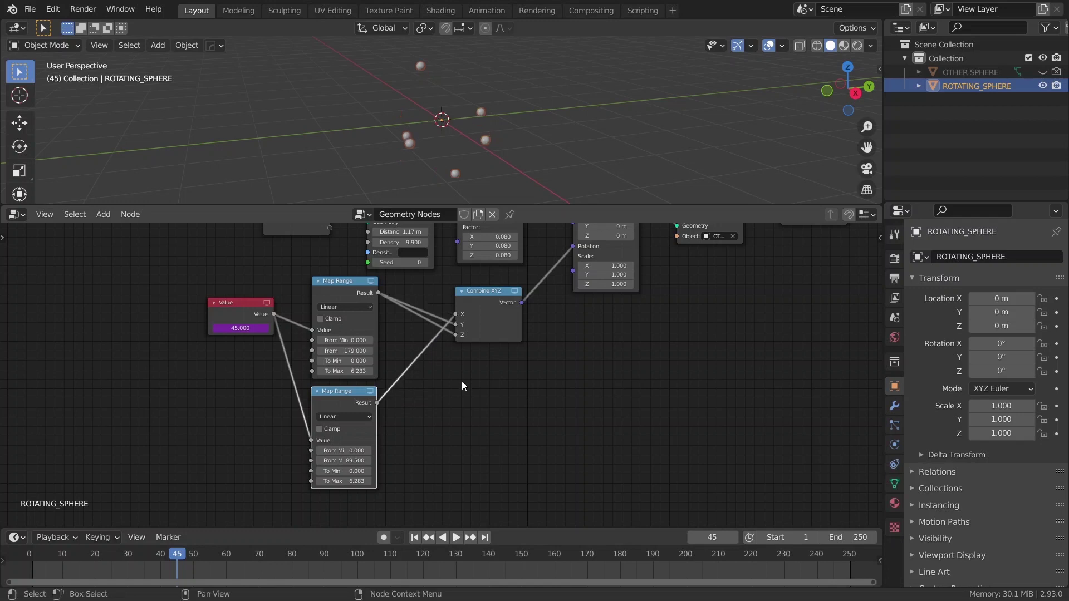
pyautogui.hotkey('shift', 'Left')
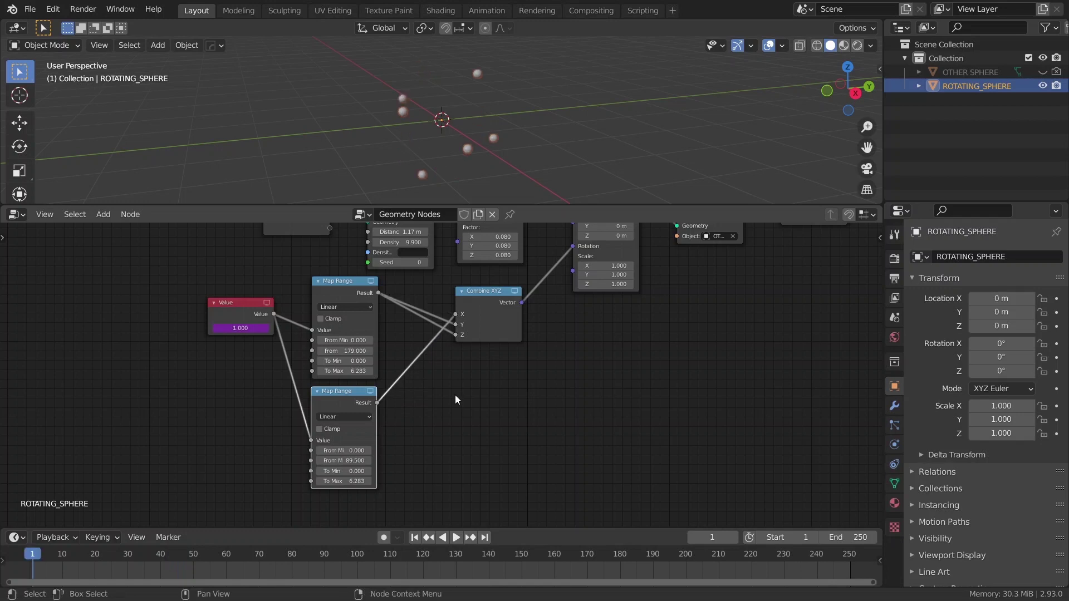
pyautogui.press('space')
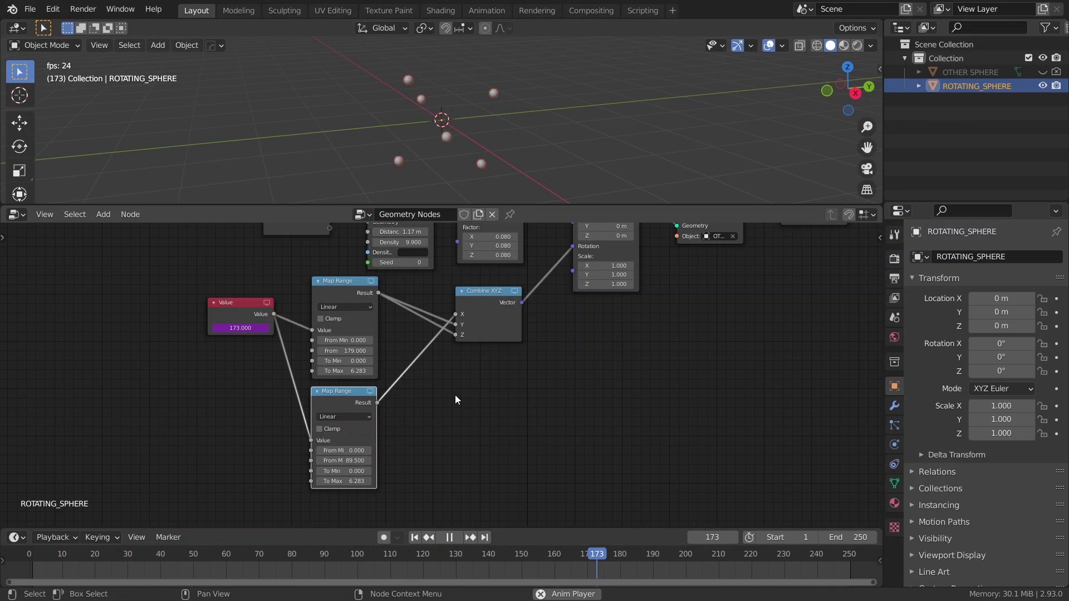
# Stop playback and add a smooth-shaded UV sphere at the origin
pyautogui.press('space')
pyautogui.hotkey('shift', 'Left')
pyautogui.hotkey('shift', 'a')
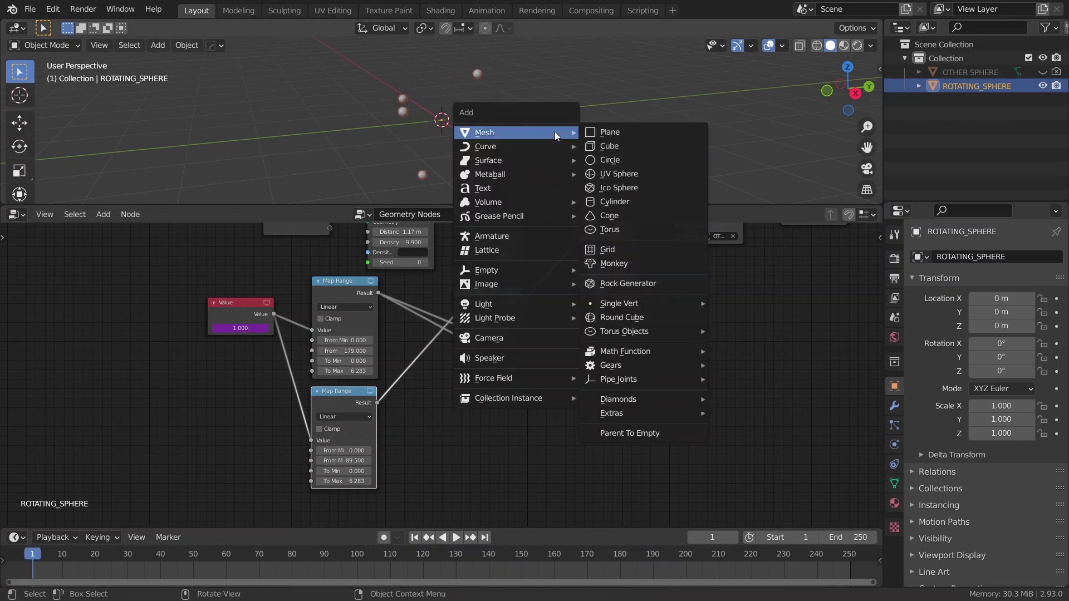
pyautogui.click(634, 175)
pyautogui.rightClick(456, 101)
pyautogui.click(459, 97)
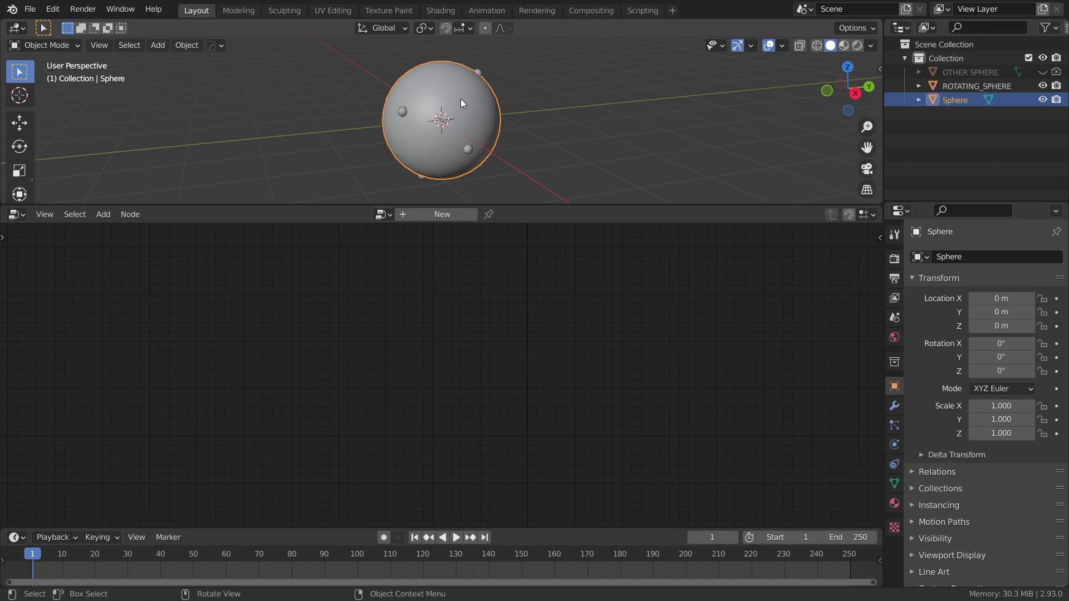
# Rename the sphere DISP_SPHERE, then play and stop the animation
pyautogui.press('F2')
pyautogui.write('DISP_SPHERE')
pyautogui.press('Return')
pyautogui.press('Home')
pyautogui.press('space')
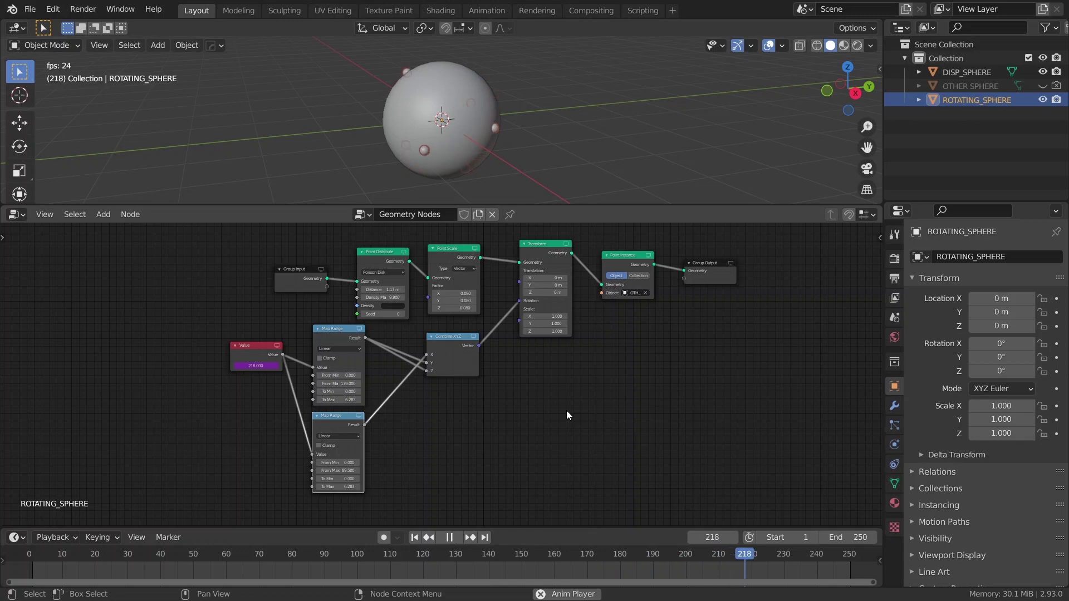
pyautogui.press('Escape')
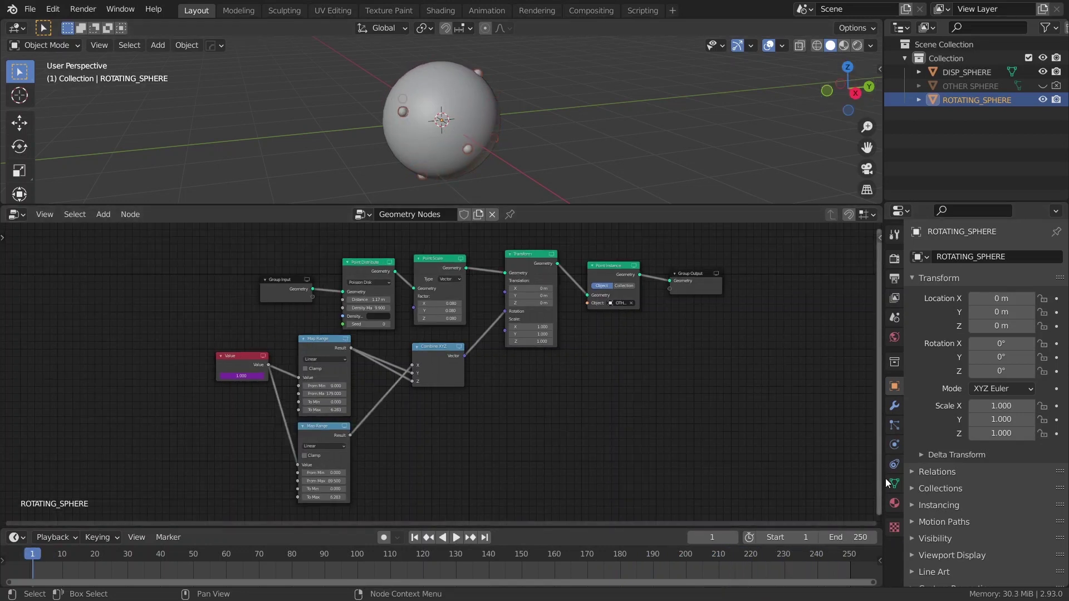
# Add a Dynamic Paint brush to ROTATING_SPHERE, then make DISP_SPHERE the active object
pyautogui.click(896, 444)
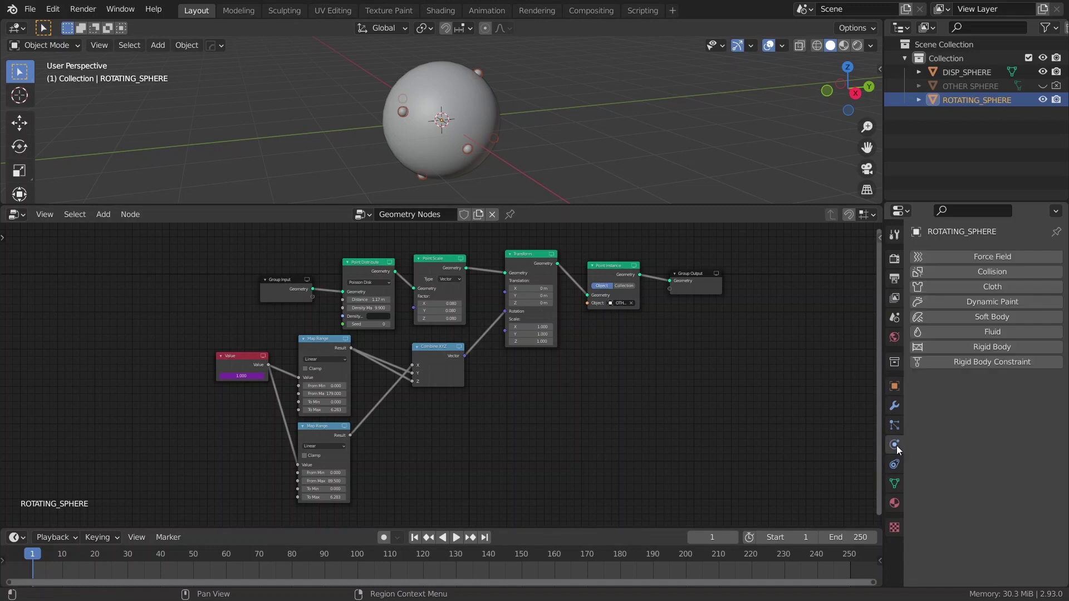
pyautogui.click(931, 302)
pyautogui.click(981, 402)
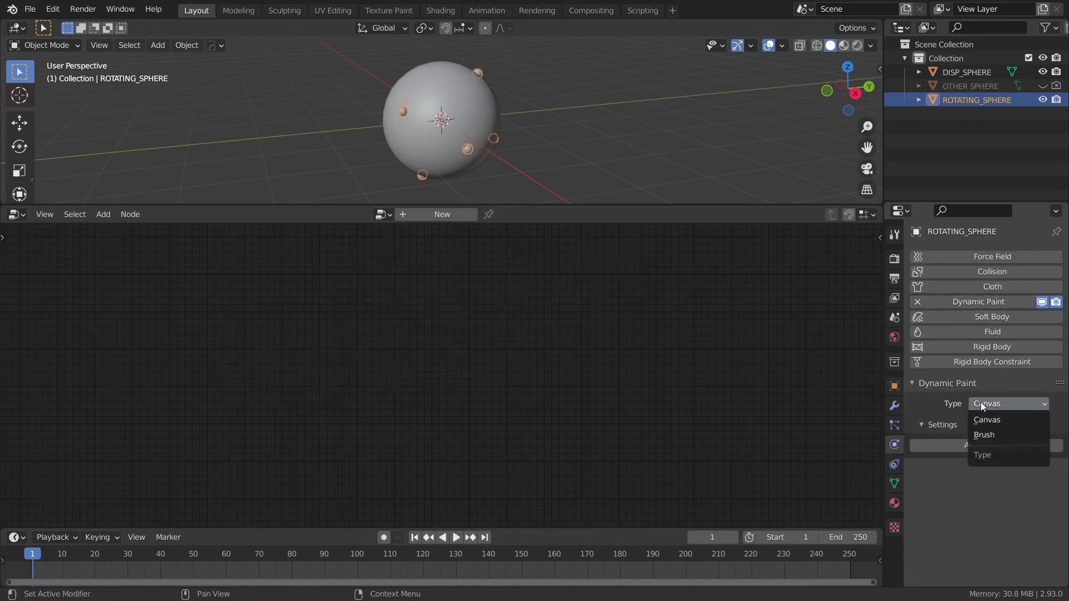
pyautogui.click(979, 435)
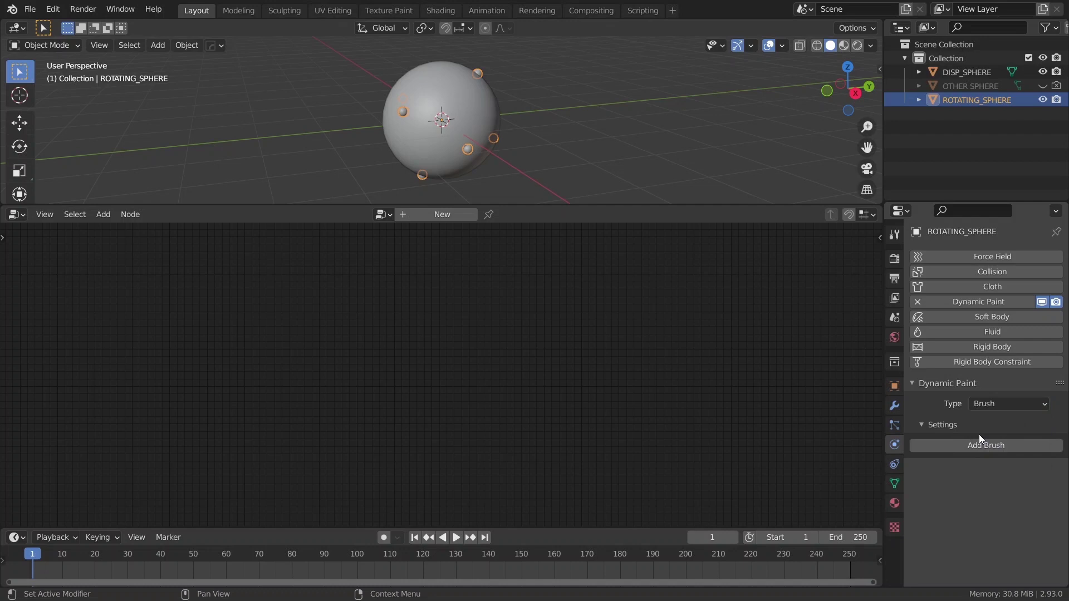
pyautogui.click(950, 450)
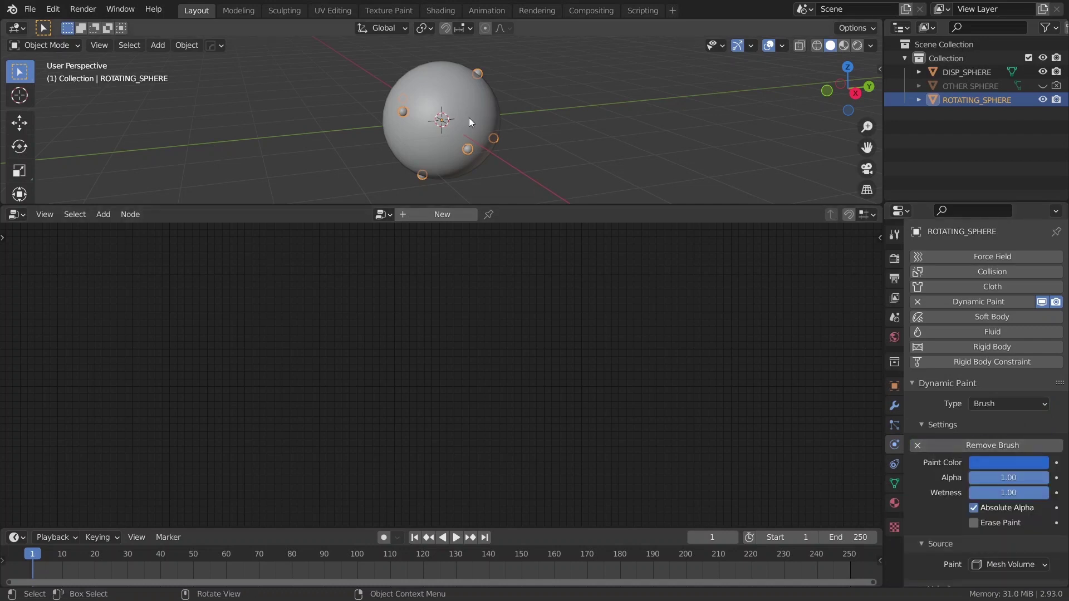
pyautogui.click(445, 92)
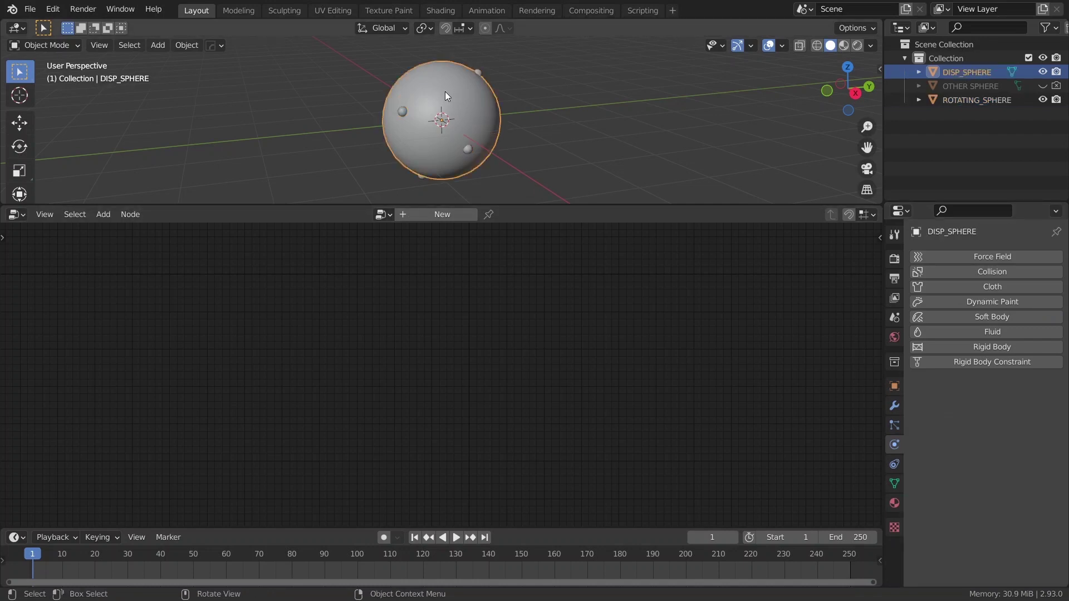
# Add a Dynamic Paint canvas to DISP_SPHERE and play the animation briefly to paint it
pyautogui.click(964, 303)
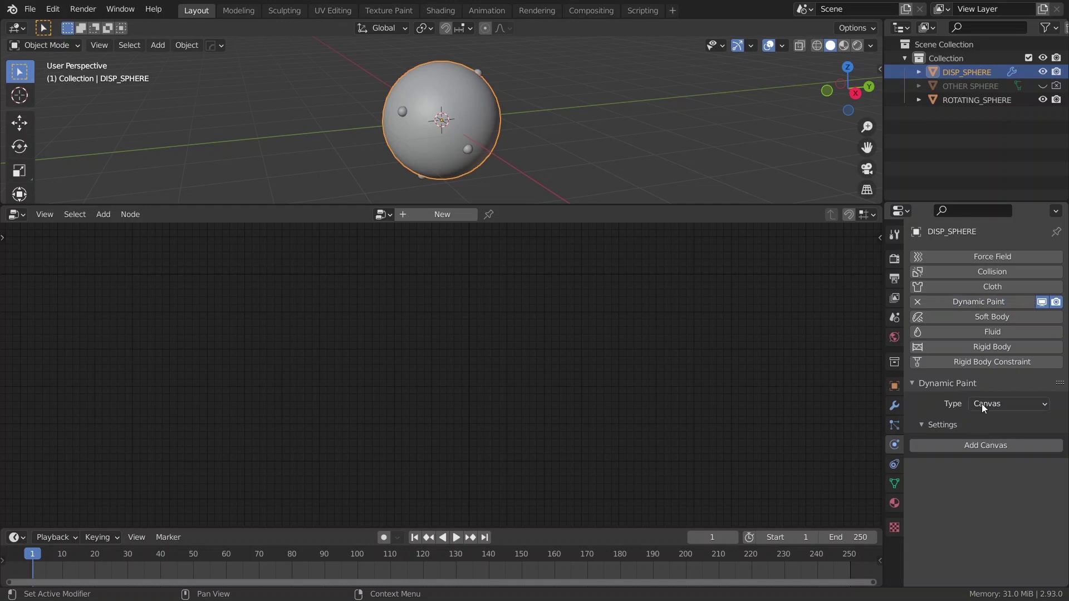
pyautogui.click(970, 450)
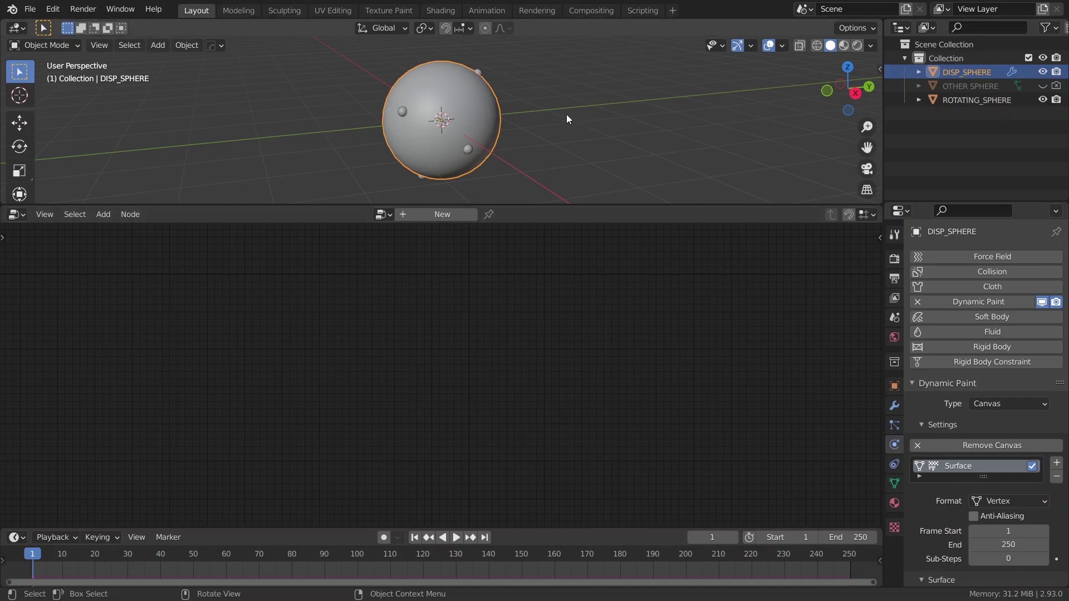
pyautogui.press('space')
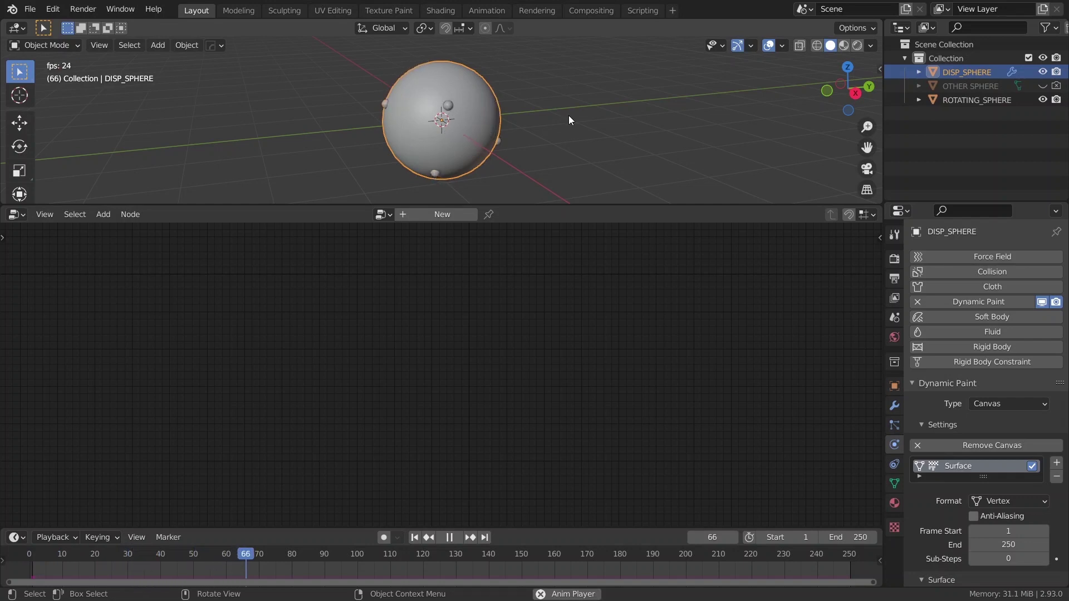
pyautogui.press('space')
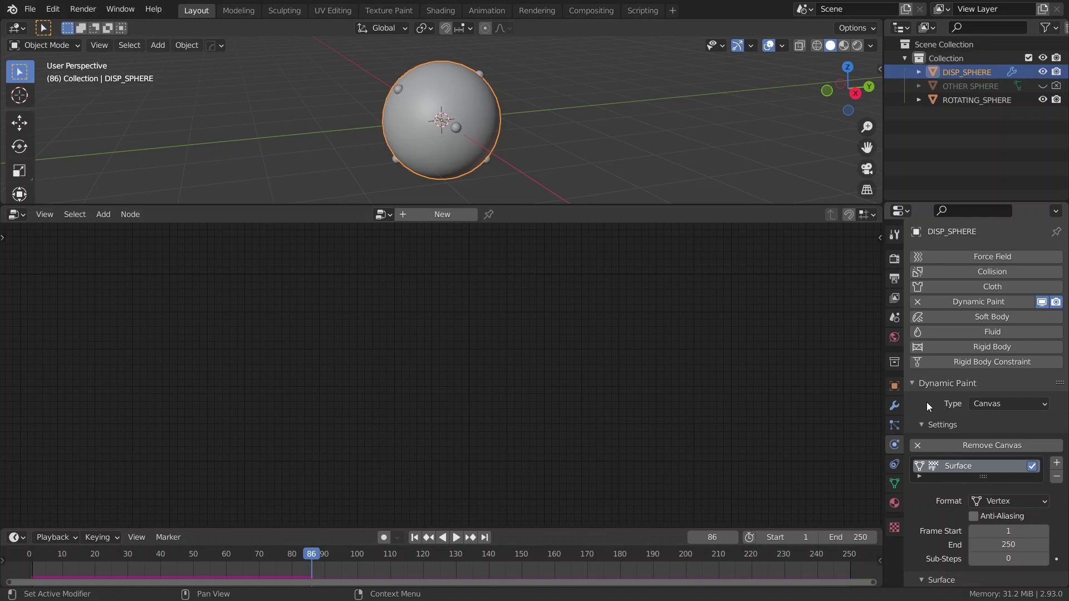
pyautogui.scroll(-5, 926, 402)
pyautogui.scroll(-1, 917, 576)
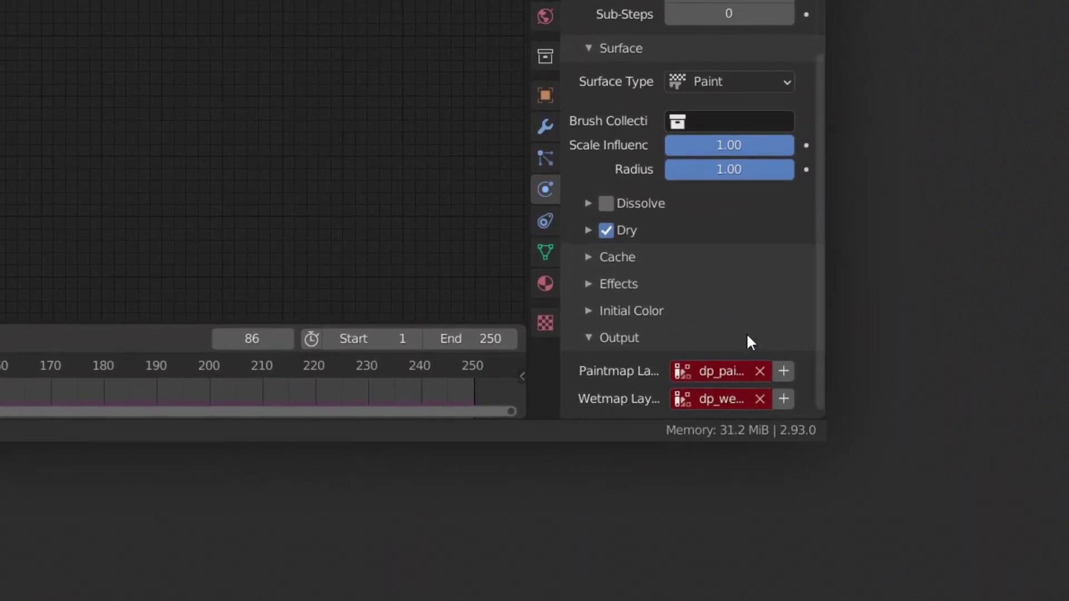
# Add dp_paintmap and dp_wetmap output layers and confirm them under Vertex Colors
pyautogui.click(784, 371)
pyautogui.click(784, 398)
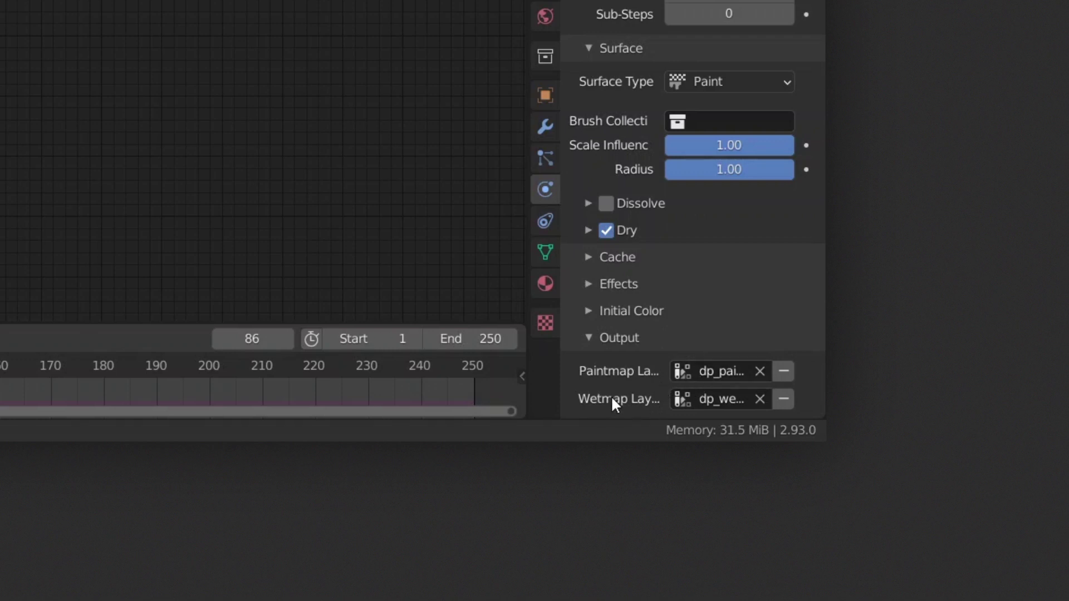
pyautogui.click(548, 250)
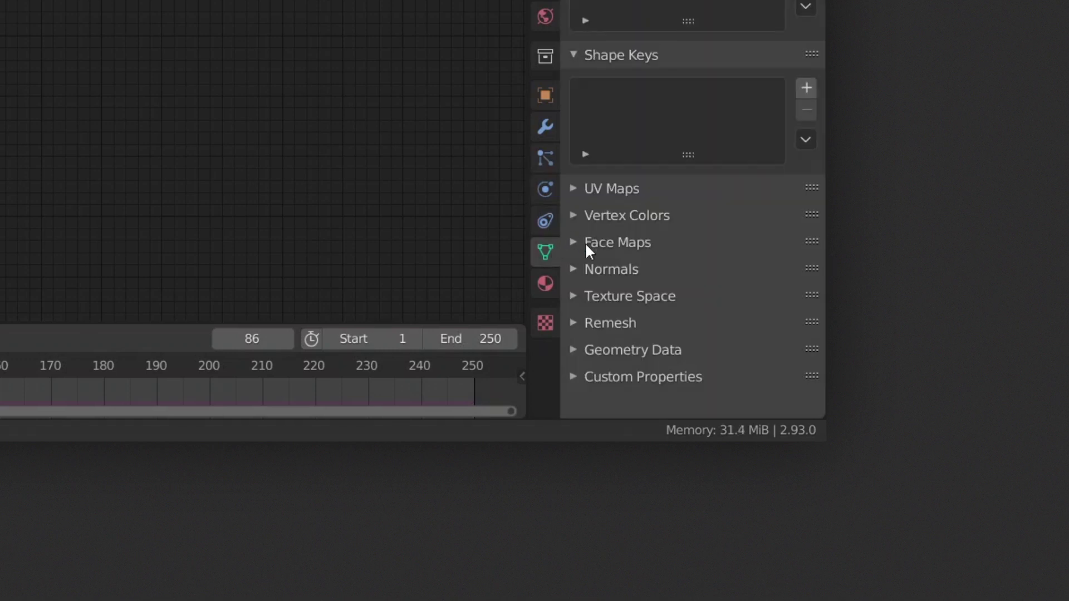
pyautogui.click(582, 214)
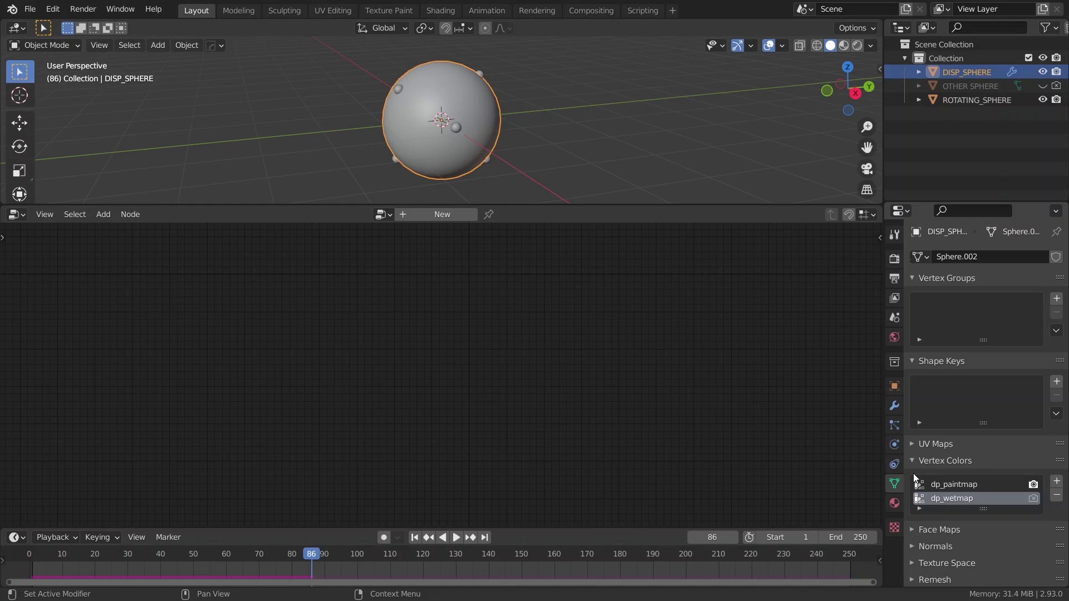
# Set viewport shading colour to Vertex and play from frame 1 to watch the trails
pyautogui.click(869, 46)
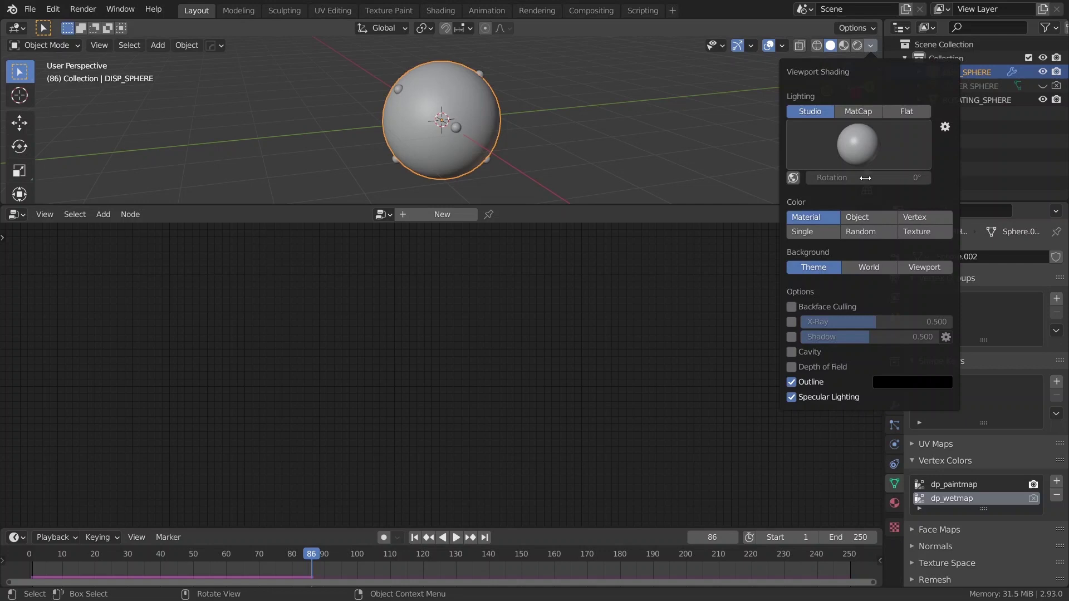
pyautogui.click(925, 218)
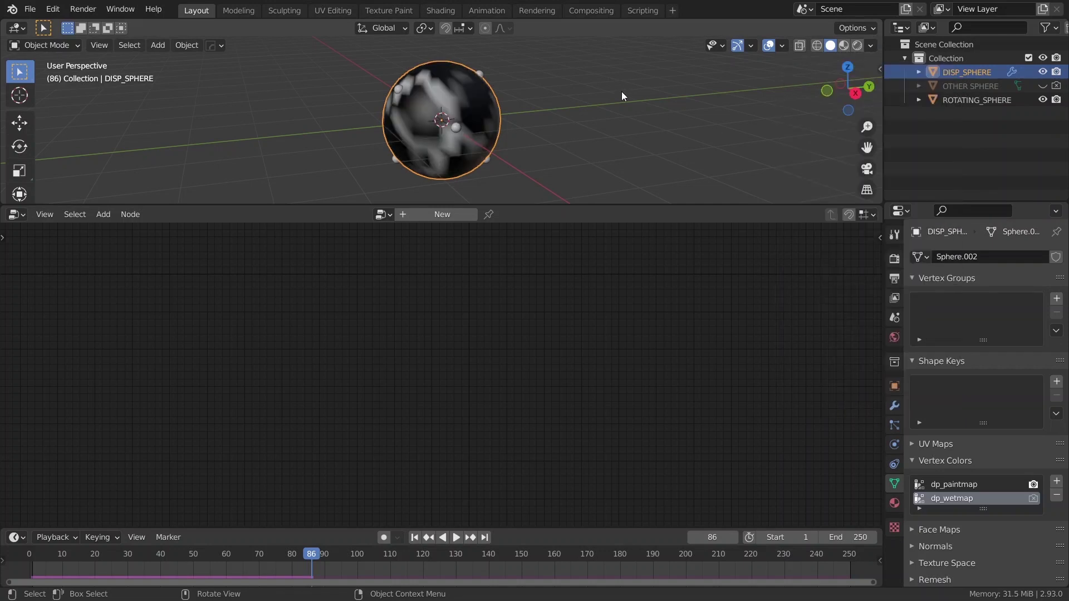
pyautogui.hotkey('shift', 'Left')
pyautogui.press('space')
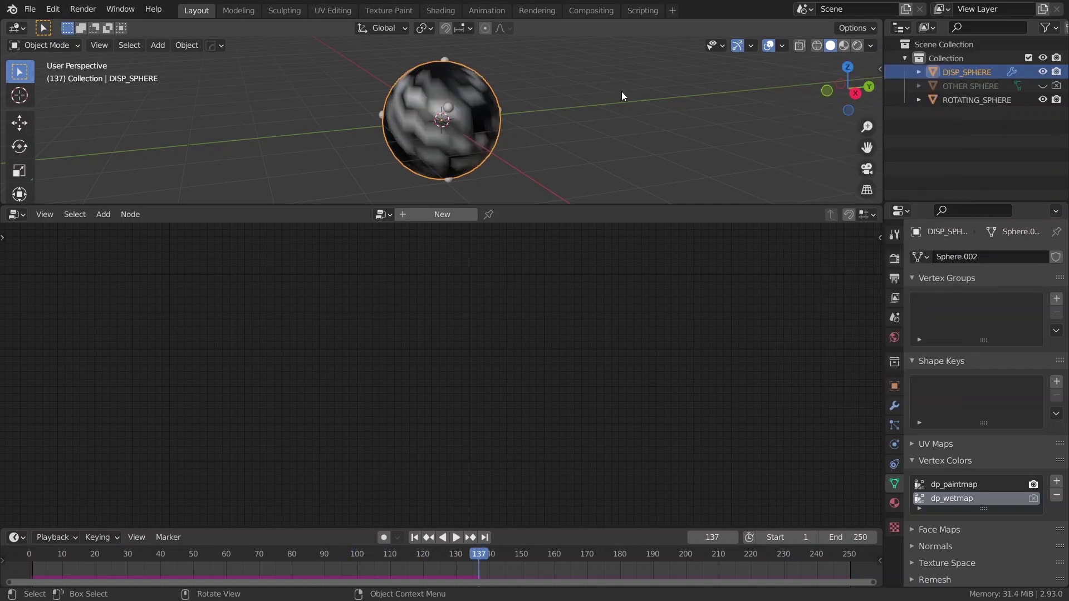
pyautogui.press('Escape')
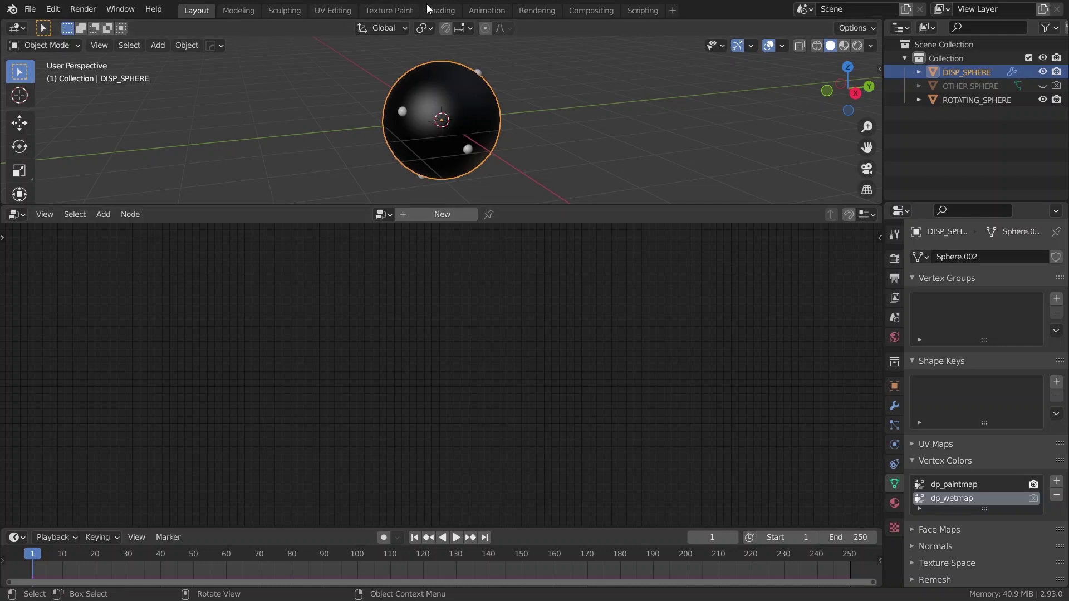
# In the Shading workspace, give DISP_SPHERE a new material with a Vertex Color node
pyautogui.click(439, 12)
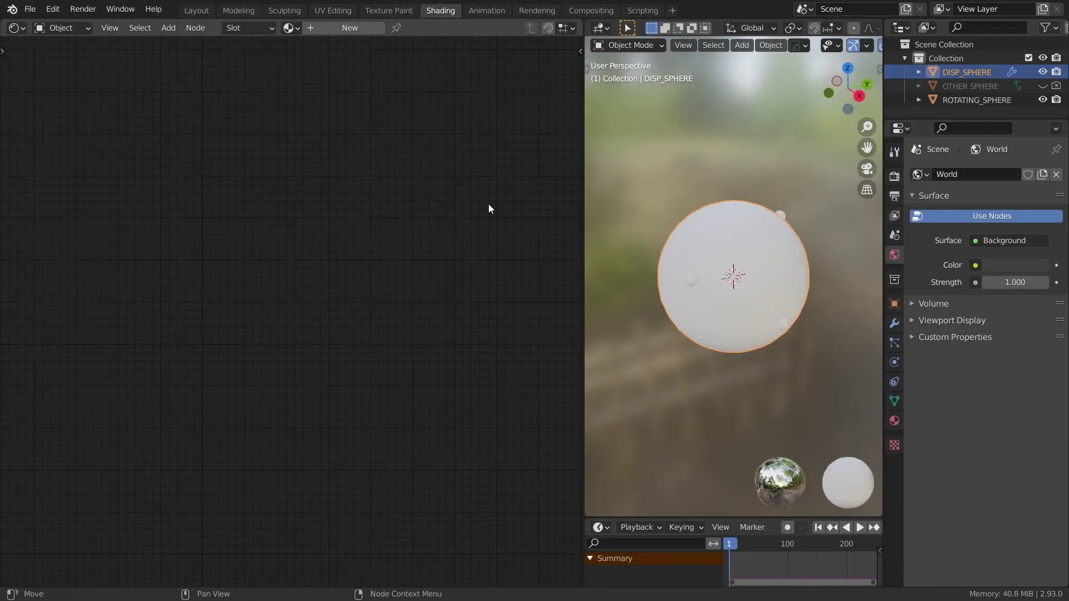
pyautogui.click(350, 28)
pyautogui.hotkey('shift', 'a')
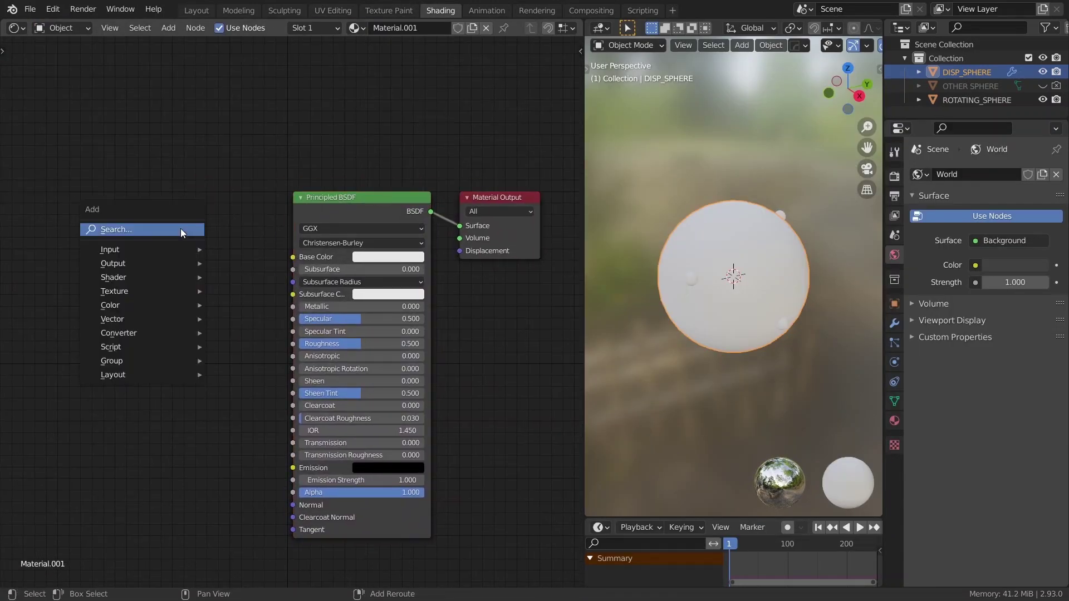
pyautogui.click(181, 229)
pyautogui.write('ver')
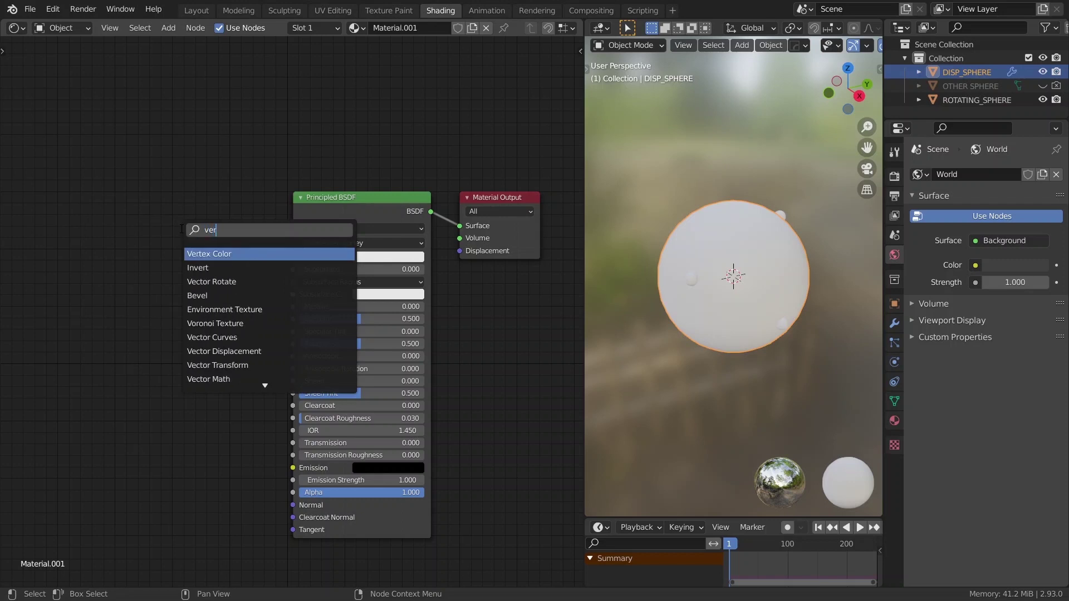
pyautogui.press('Return')
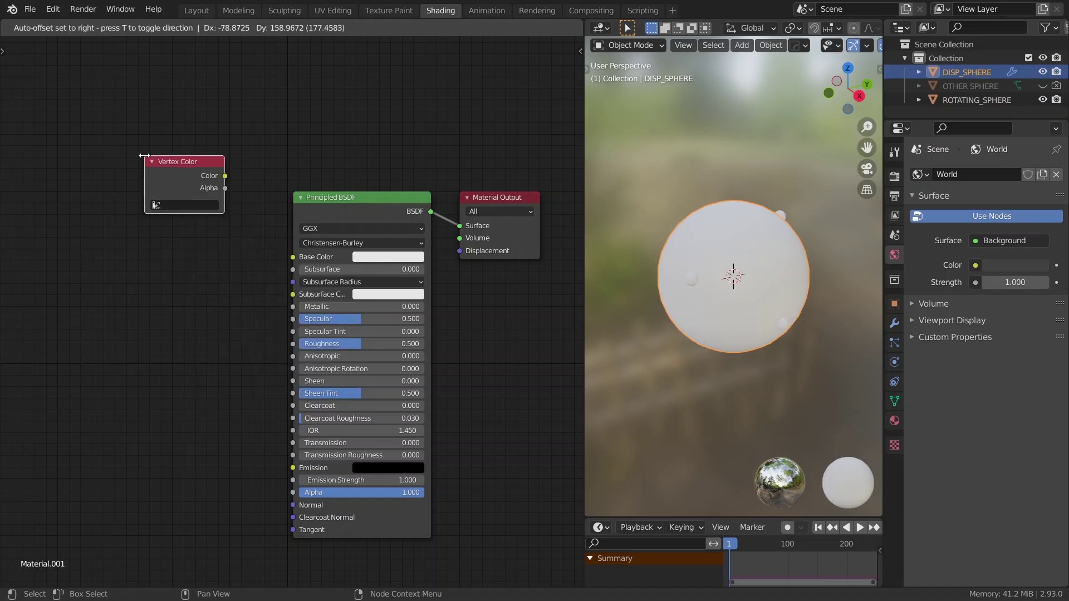
pyautogui.click(165, 204)
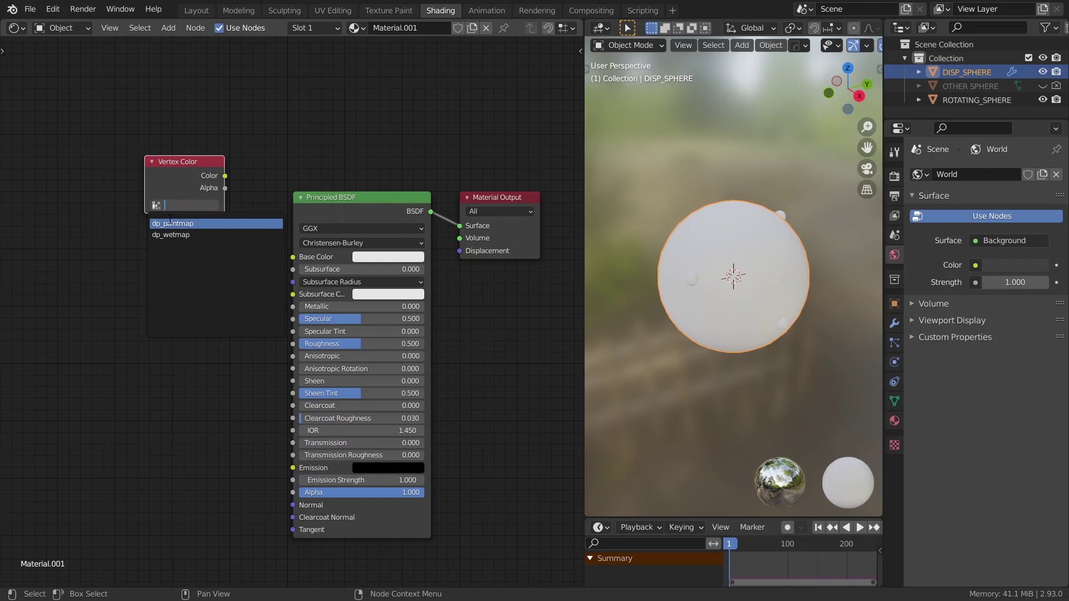
# Set the node to dp_paintmap, preview it through a Viewer, and play the animation
pyautogui.click(173, 223)
pyautogui.keyDown('ctrl'); pyautogui.keyDown('shift'); pyautogui.click(172, 183); pyautogui.keyUp('shift'); pyautogui.keyUp('ctrl')
pyautogui.press('space')
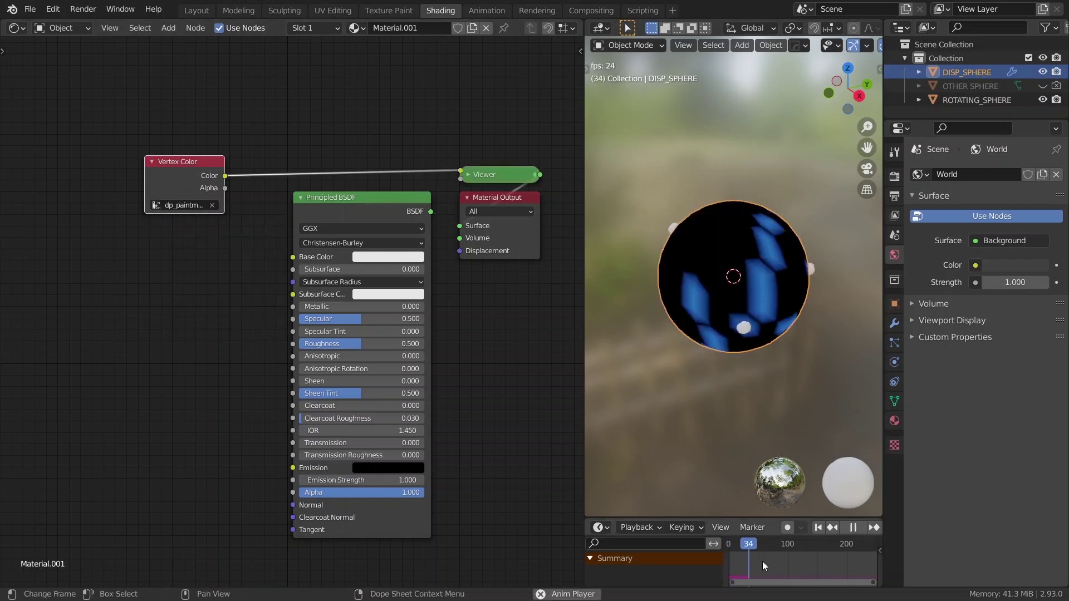
pyautogui.press('space')
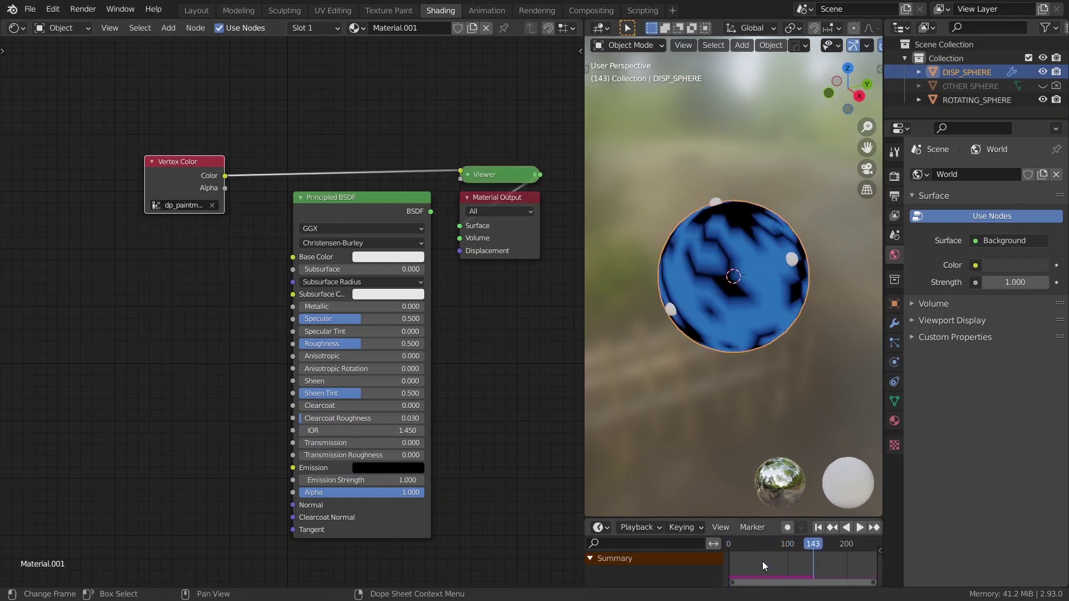
pyautogui.hotkey('shift', 'Left')
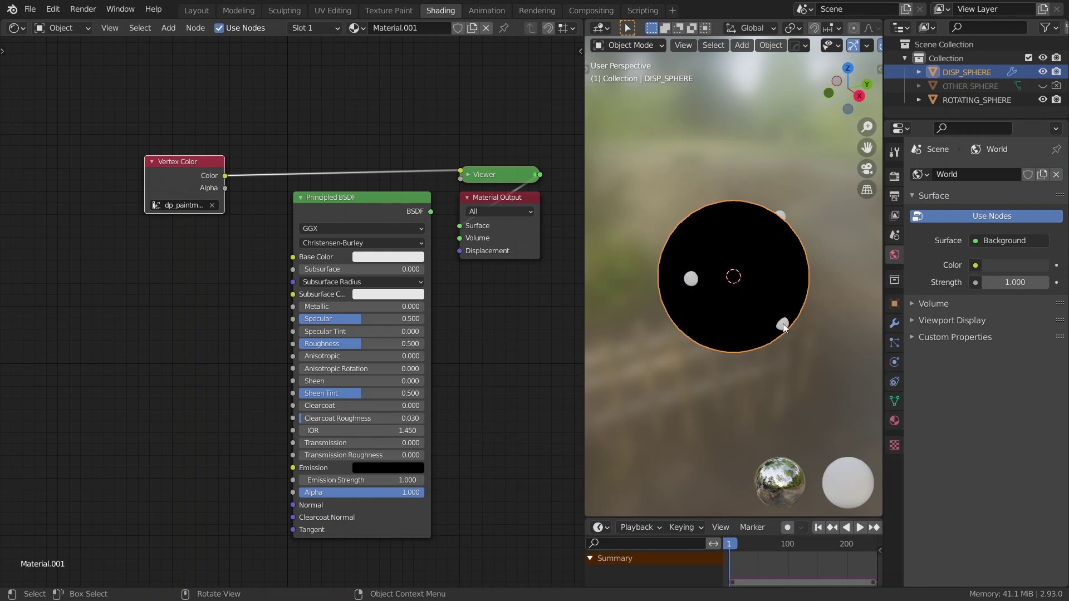
# Make ROTATING_SPHERE's brush paint by Mesh Volume + Proximity with distance 0.1
pyautogui.click(783, 323)
pyautogui.click(895, 361)
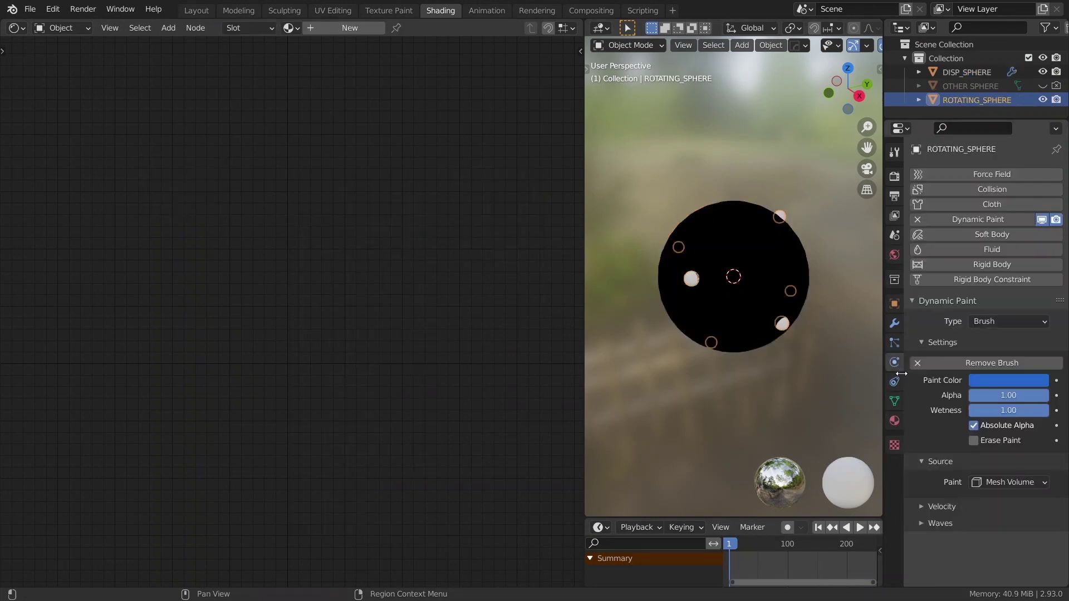
pyautogui.click(1003, 484)
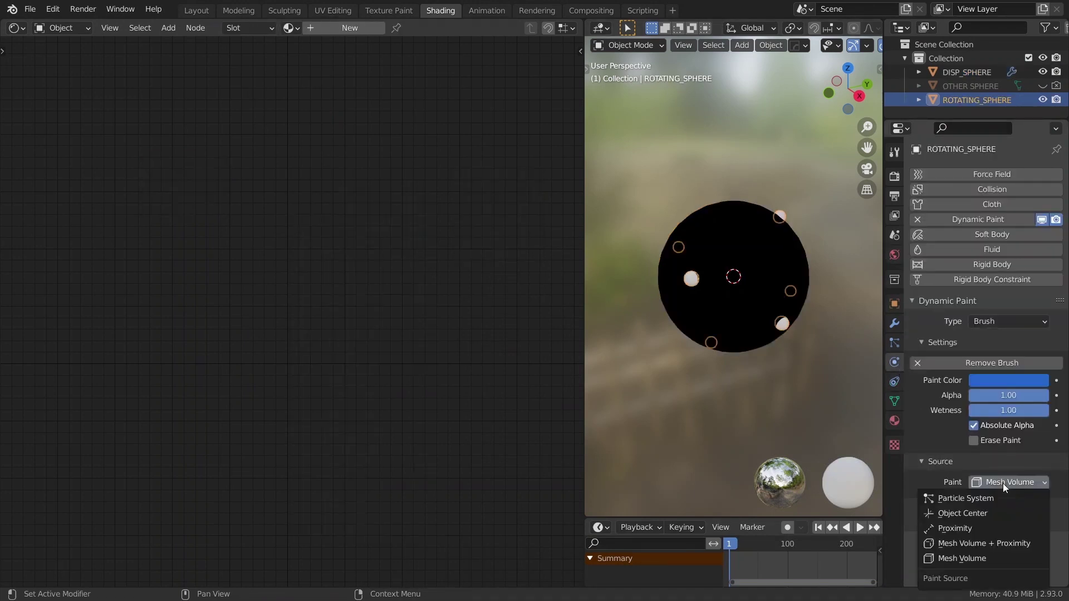
pyautogui.click(940, 546)
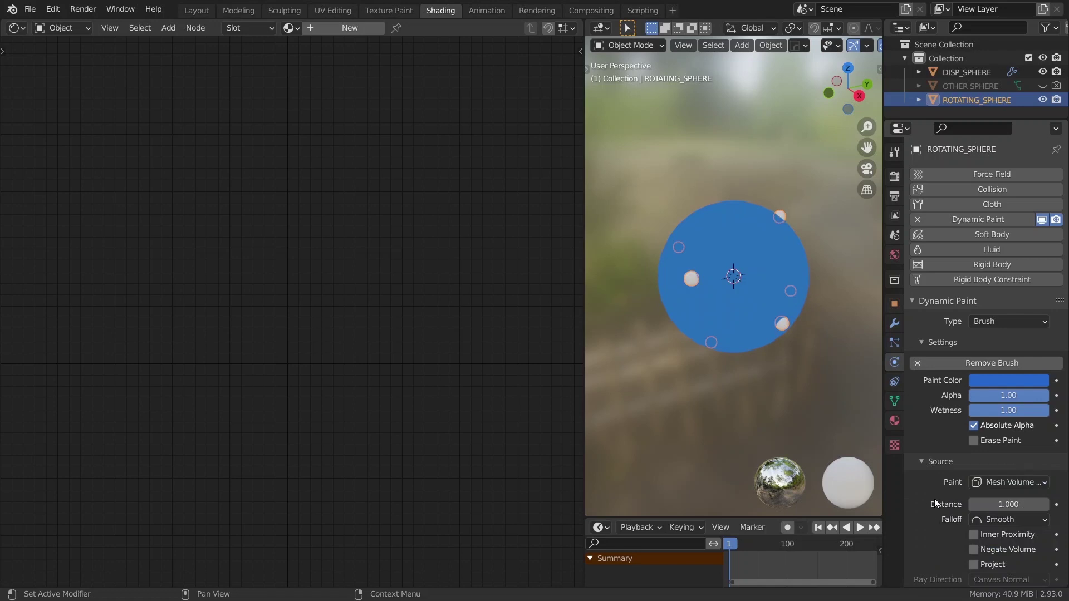
pyautogui.scroll(-2, 937, 498)
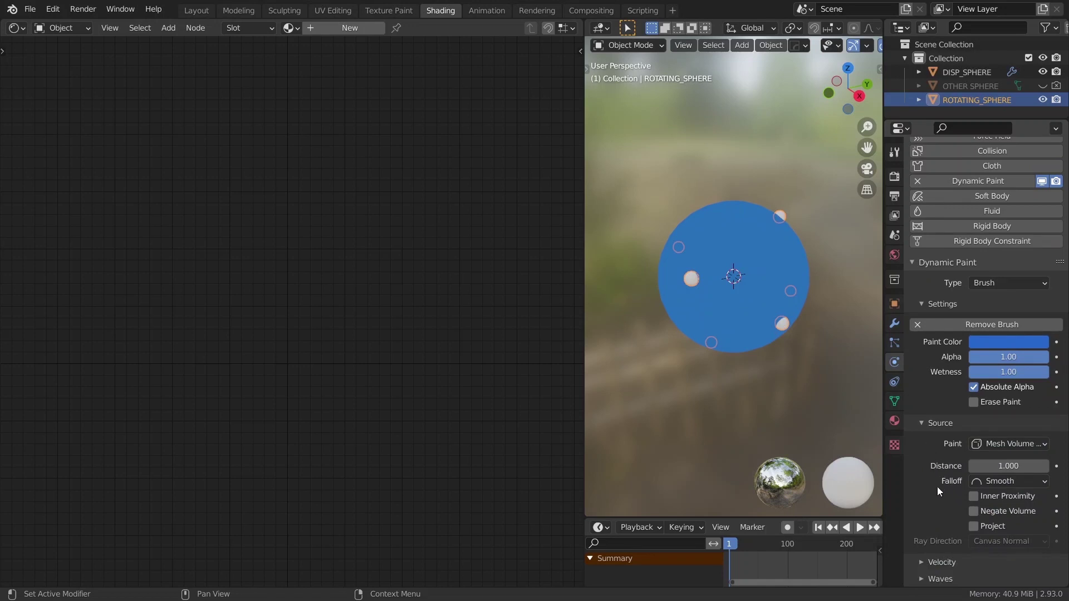
pyautogui.click(1007, 466)
pyautogui.write('0.1')
pyautogui.press('Return')
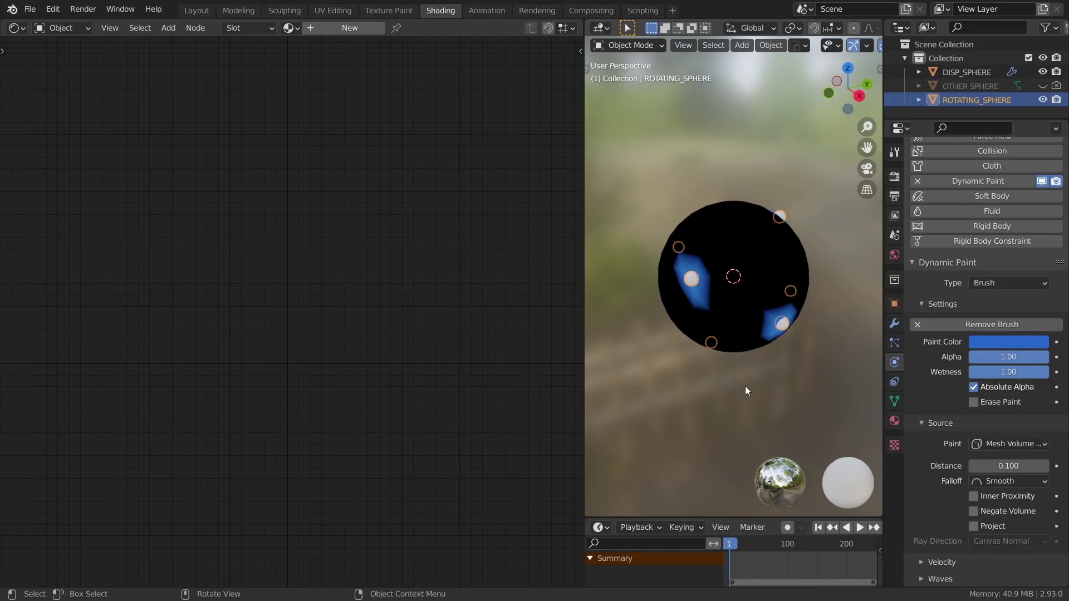
# Add a Subdivision Surface modifier to DISP_SPHERE, placed above Dynamic Paint
pyautogui.click(738, 241)
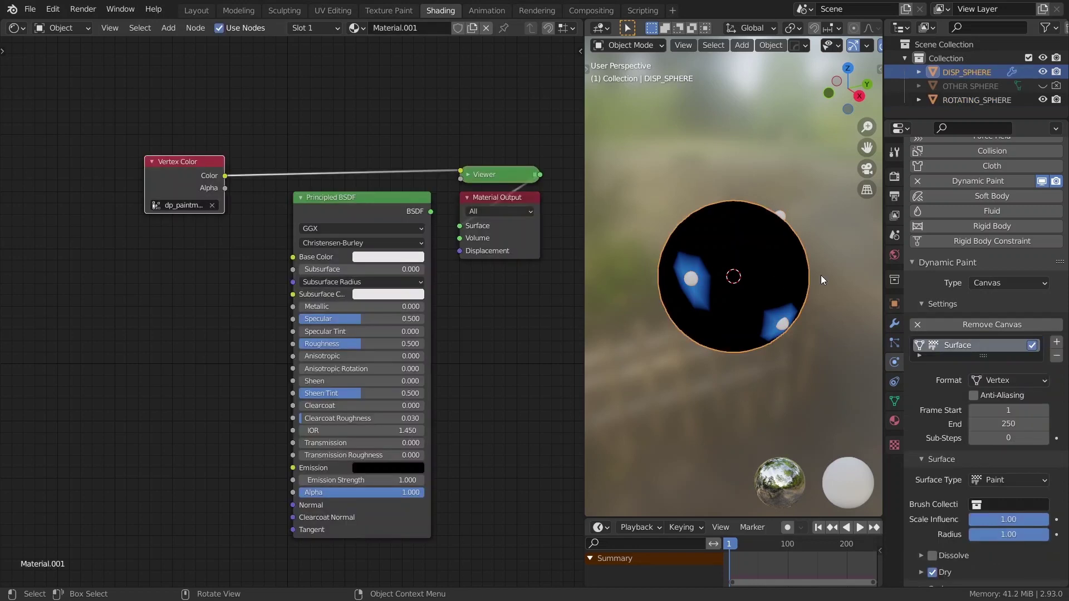
pyautogui.click(893, 322)
pyautogui.click(935, 174)
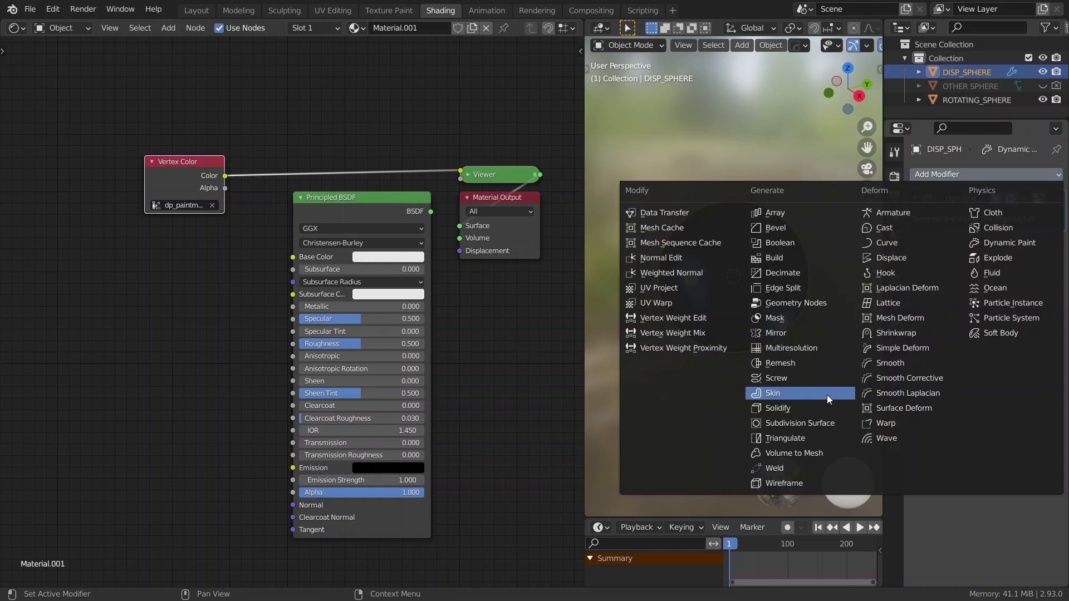
pyautogui.click(819, 421)
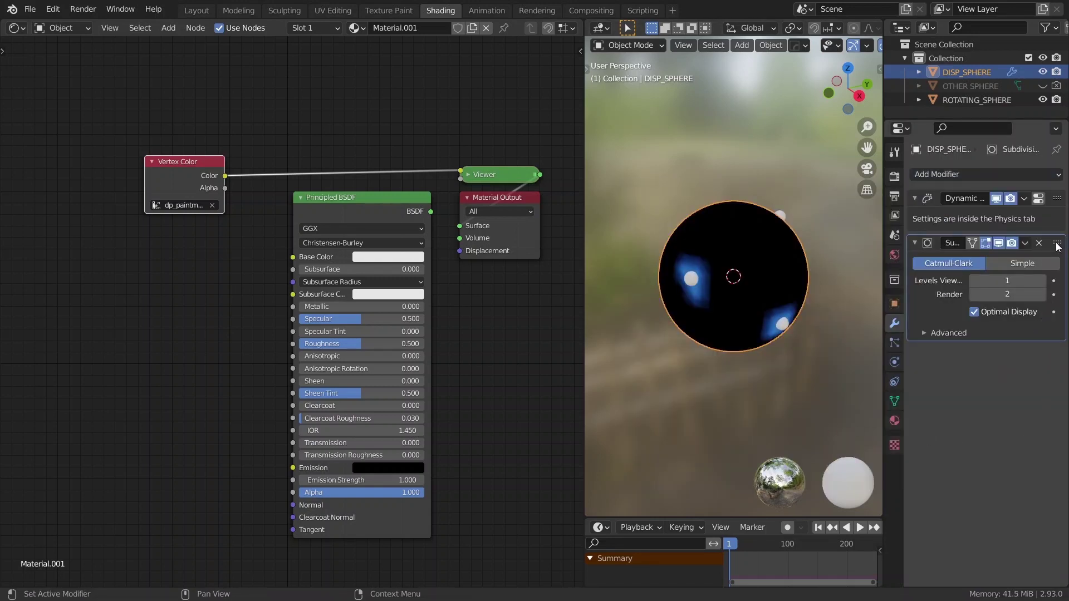
pyautogui.moveTo(1059, 244); pyautogui.dragTo(1065, 178)
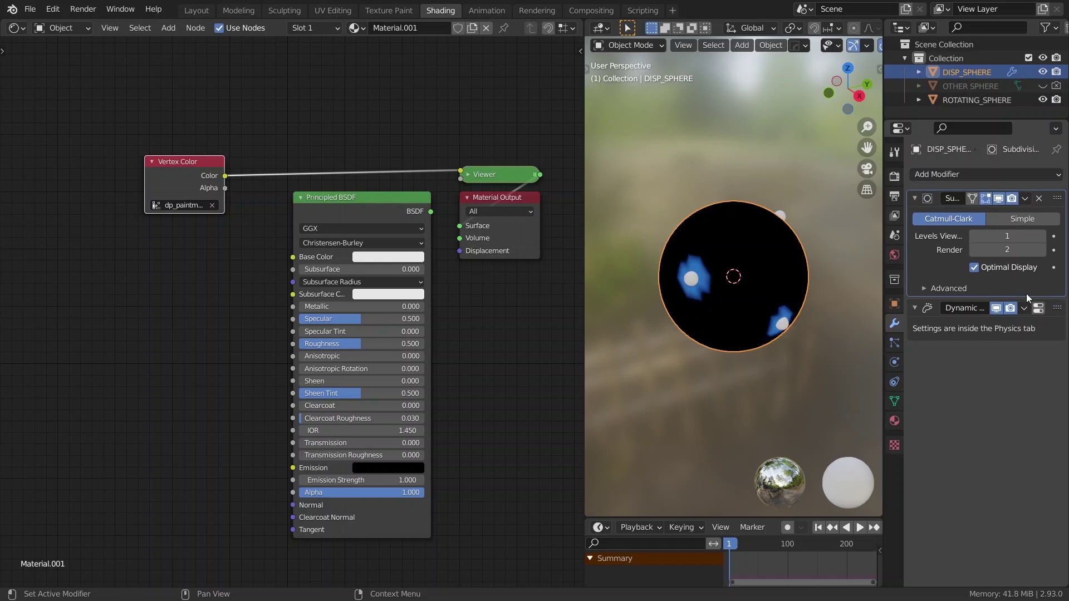
# Set subdivision viewport and render levels to 3 and replay to check the paint
pyautogui.click(1041, 236)
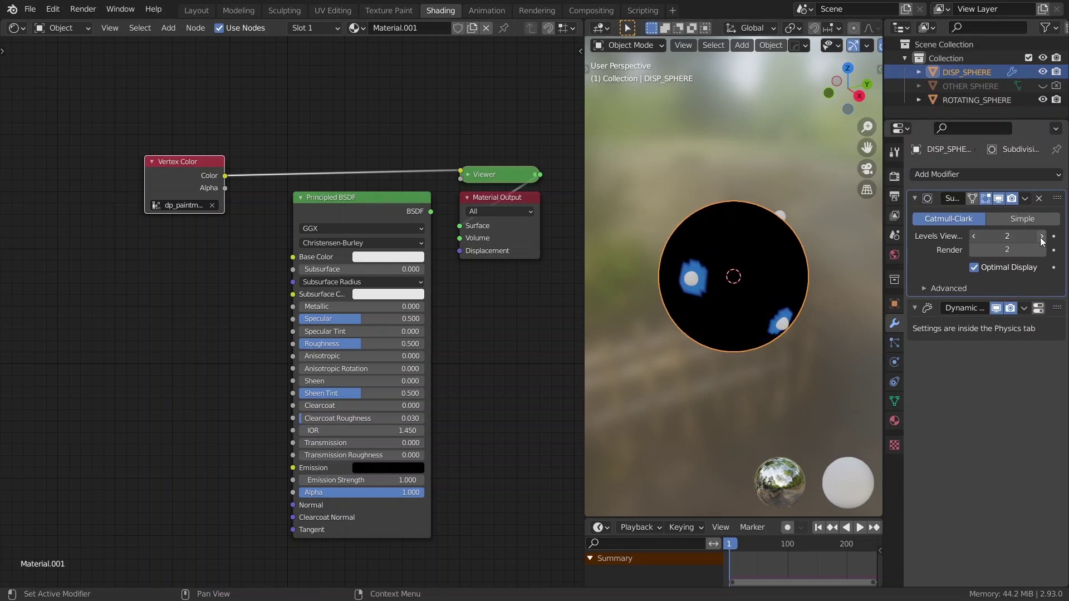
pyautogui.click(1042, 250)
pyautogui.press('space')
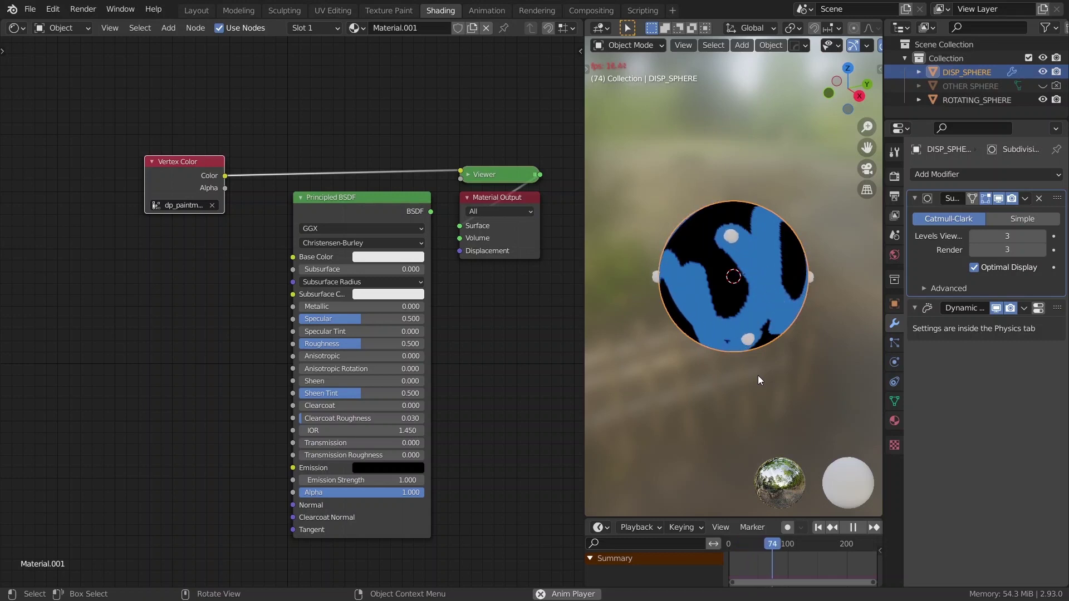
pyautogui.press('space')
pyautogui.hotkey('shift', 'Left')
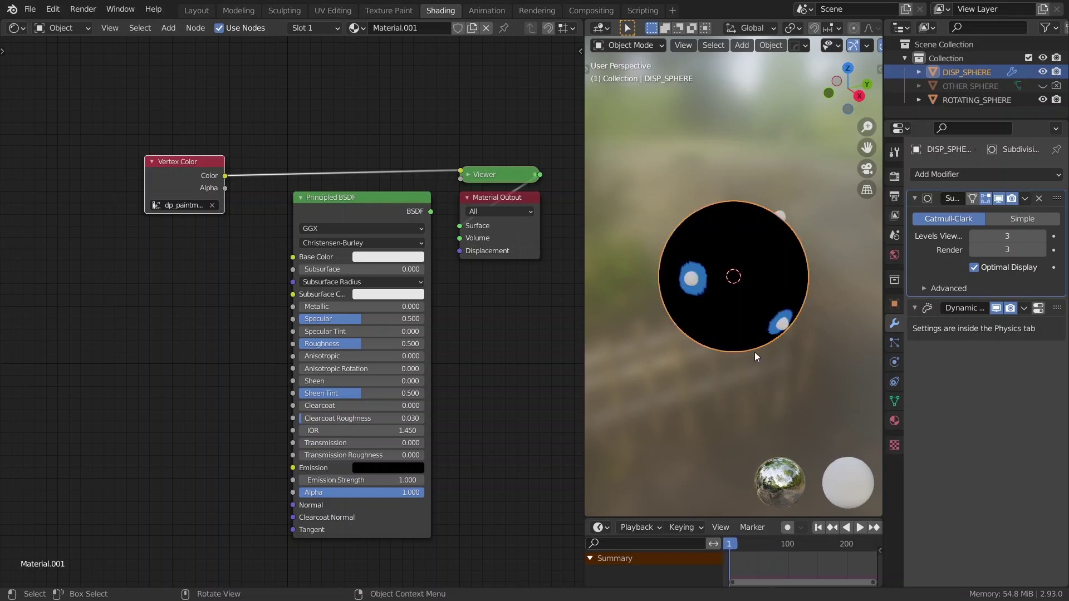
# Switch the Vertex Color node to dp_wetmap, replay to see trails, then select ROTATING_SPHERE
pyautogui.moveTo(191, 201); pyautogui.dragTo(228, 216, button='middle')
pyautogui.click(228, 218)
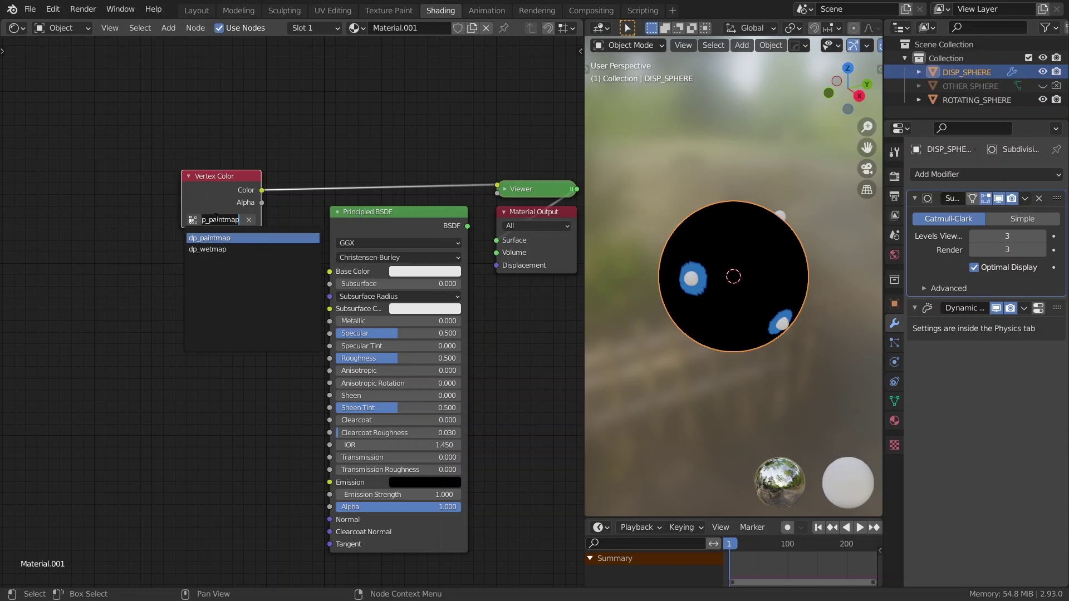
pyautogui.click(210, 238)
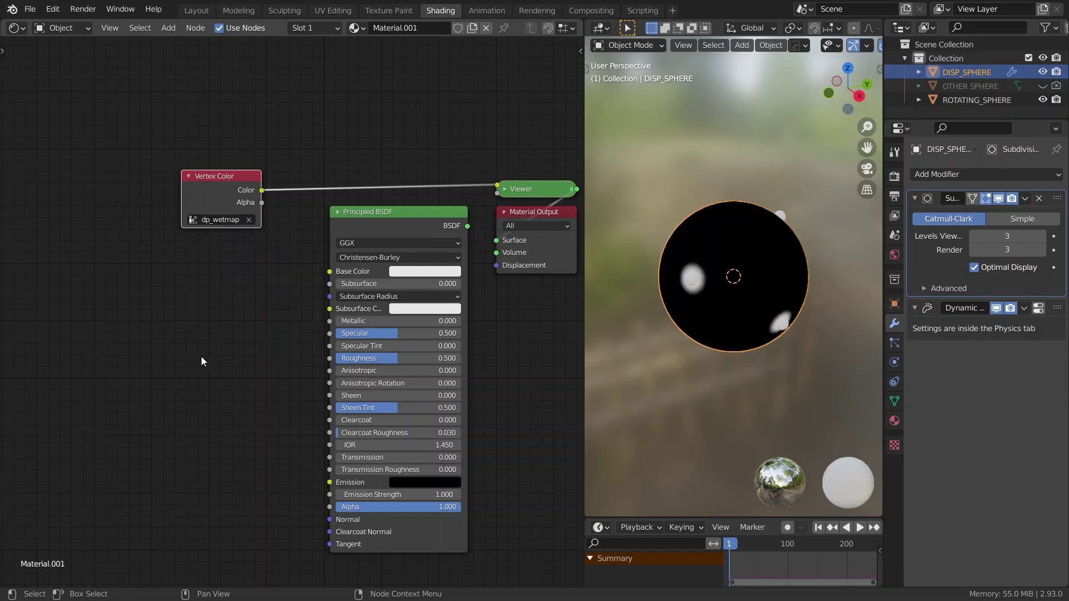
pyautogui.press('space')
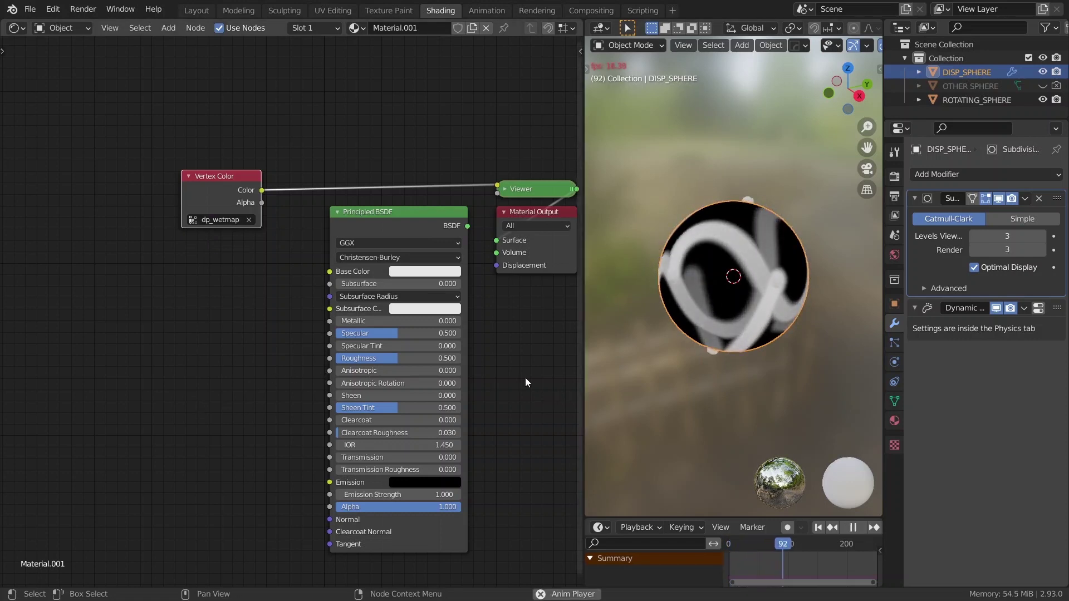
pyautogui.press('space')
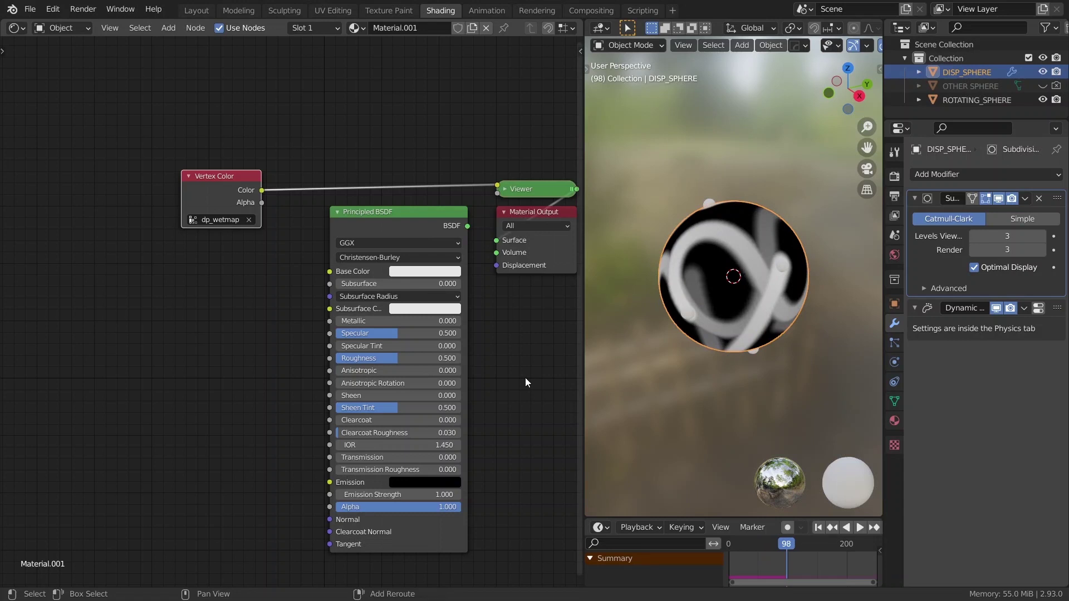
pyautogui.hotkey('shift', 'Left')
pyautogui.click(691, 280)
# Set ROTATING_SPHERE's Dynamic Paint brush Wetness to 0.5
pyautogui.click(1039, 244)
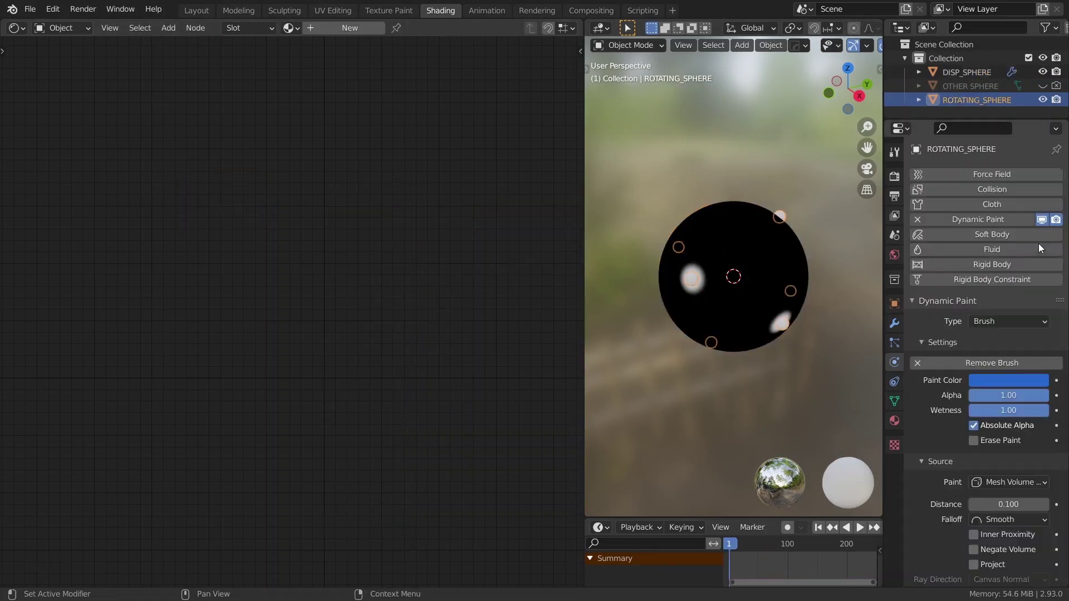
pyautogui.click(1014, 411)
pyautogui.write('0.5')
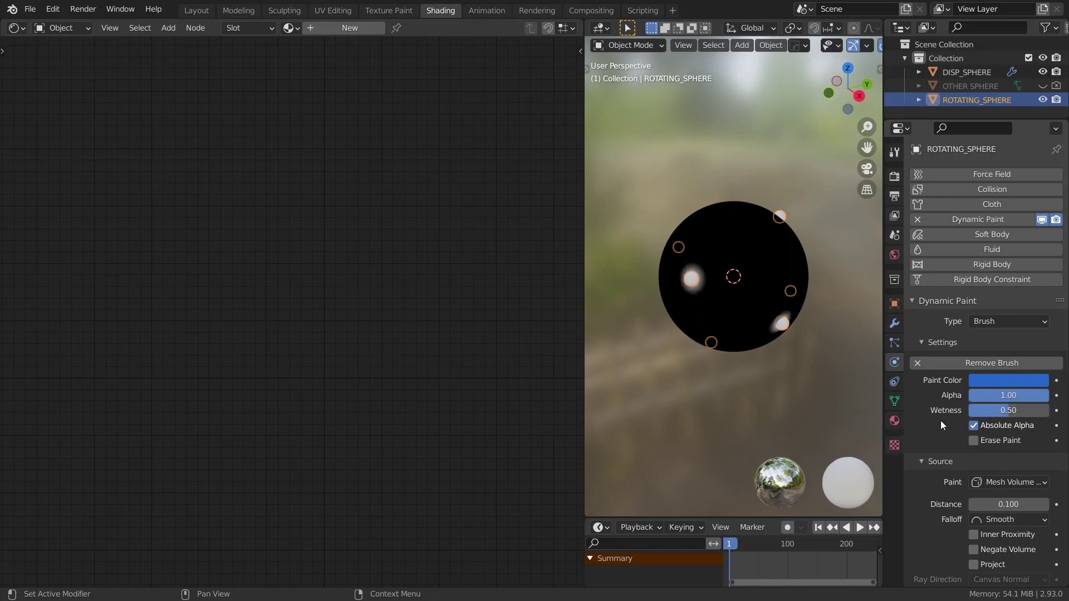
# Select DISP_SPHERE and replay the animation to check the dimmer wetmap trails
pyautogui.click(723, 303)
pyautogui.press('space')
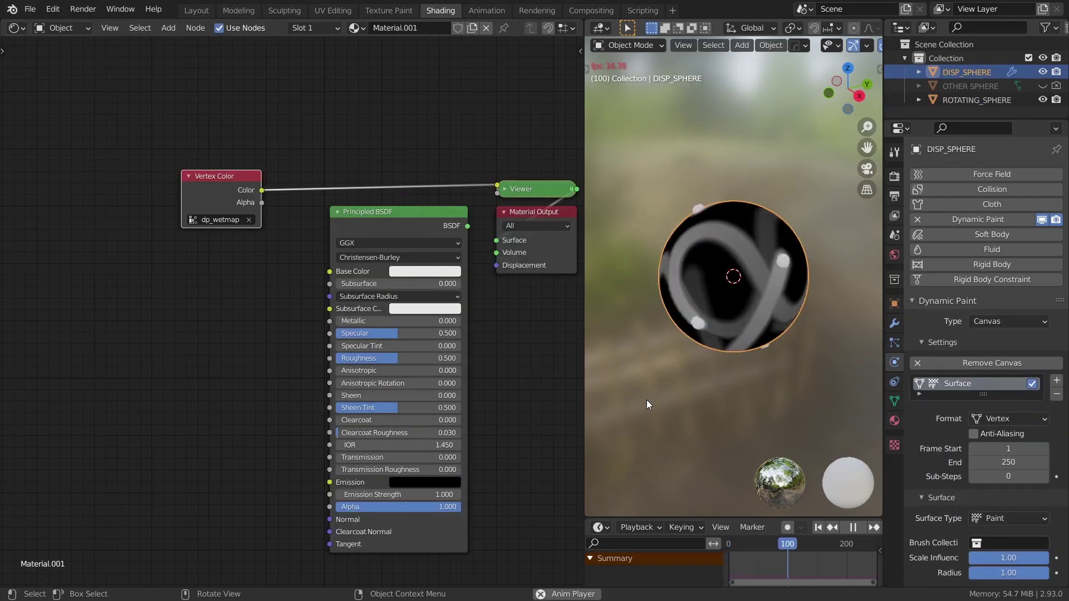
pyautogui.press('space')
pyautogui.hotkey('shift', 'Left')
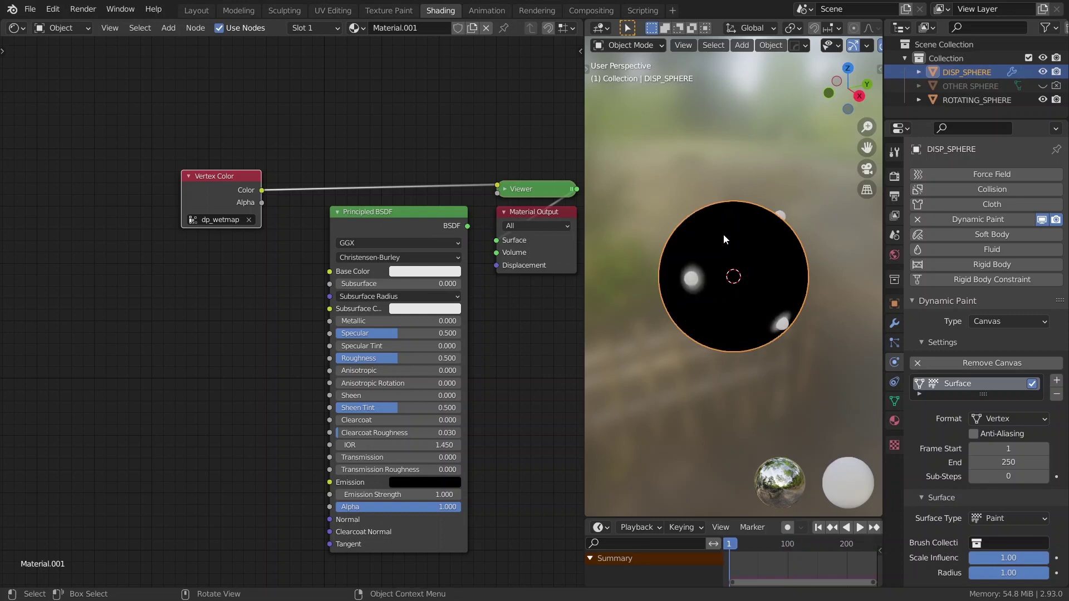
pyautogui.scroll(-3, 929, 420)
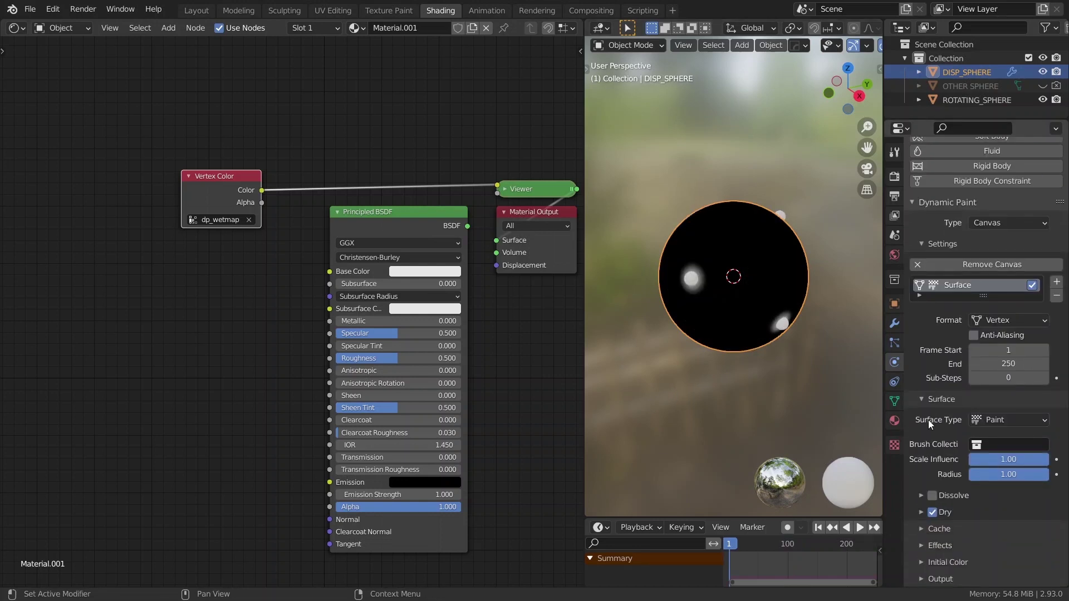
# Enable canvas drying with a 250-frame dry time and replay to watch trails linger
pyautogui.click(920, 512)
pyautogui.scroll(-2, 917, 513)
pyautogui.click(1012, 480)
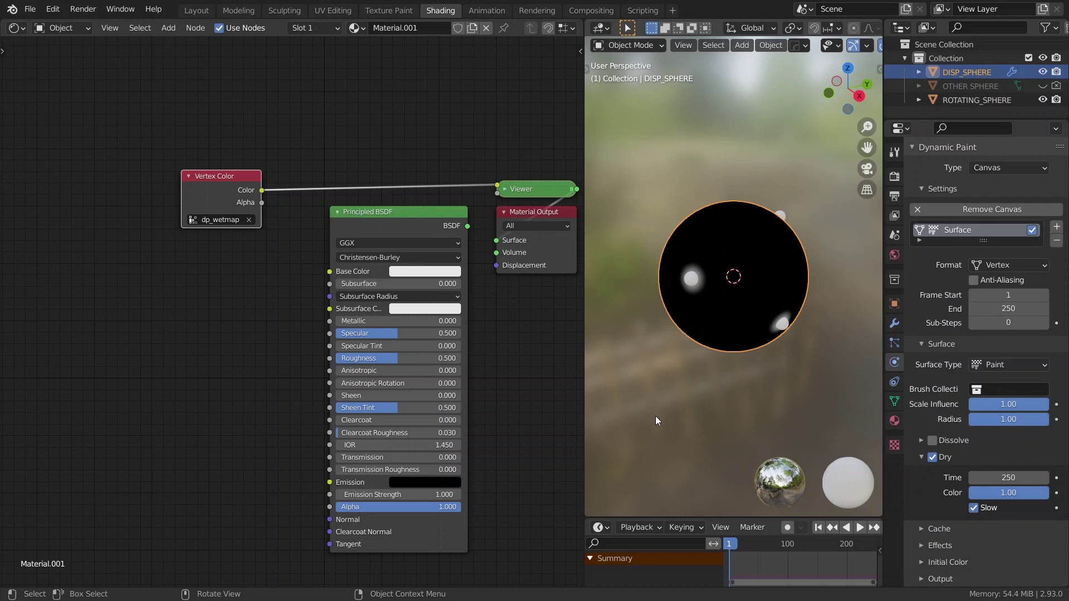
pyautogui.press('space')
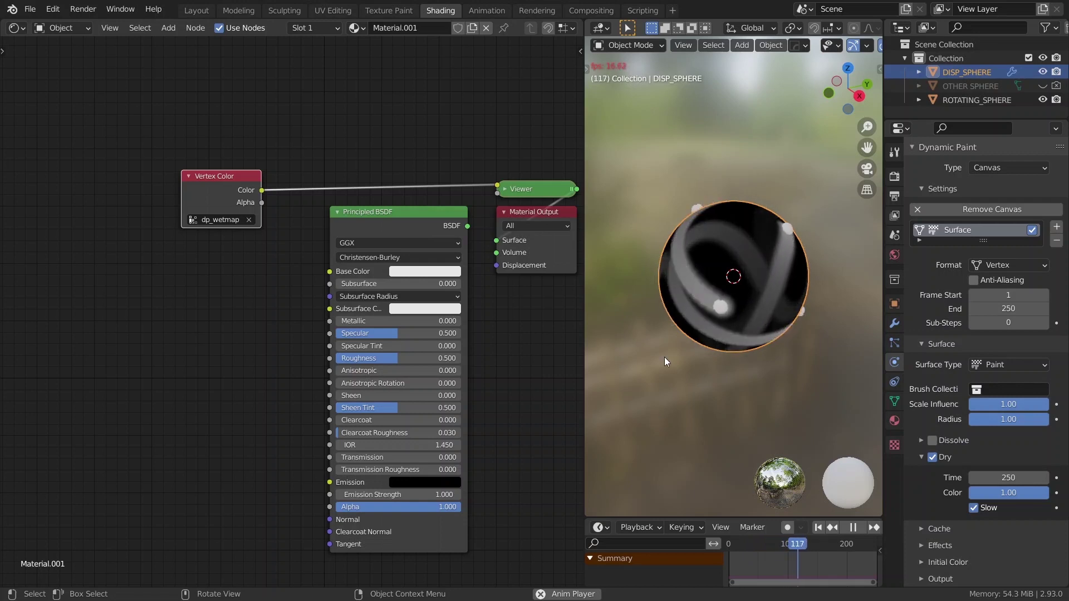
pyautogui.press('space')
pyautogui.moveTo(665, 357); pyautogui.dragTo(770, 351, button='middle')
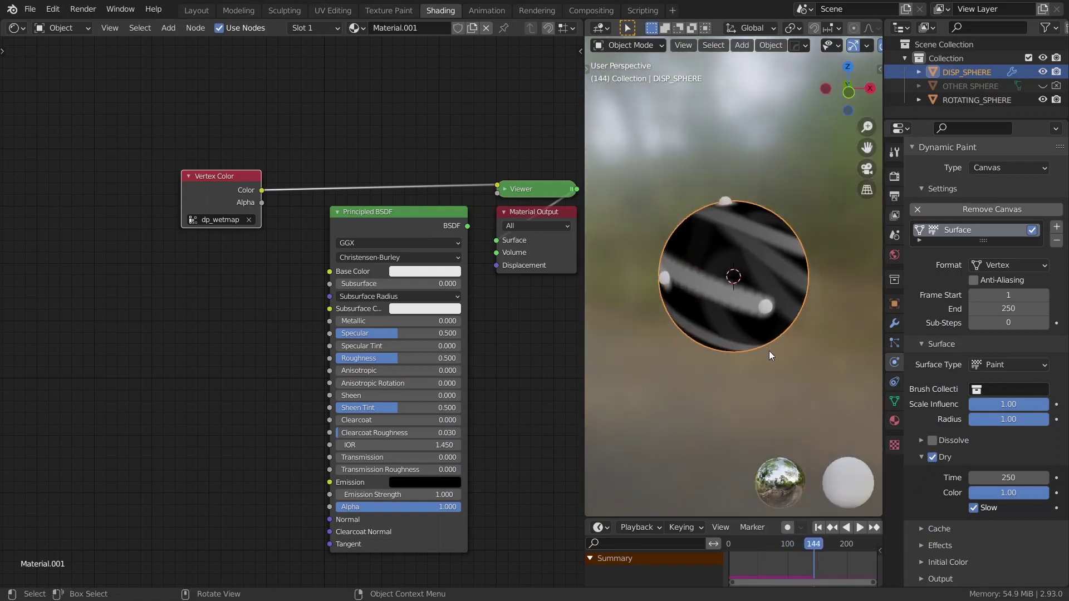
pyautogui.press('space')
pyautogui.press('space')
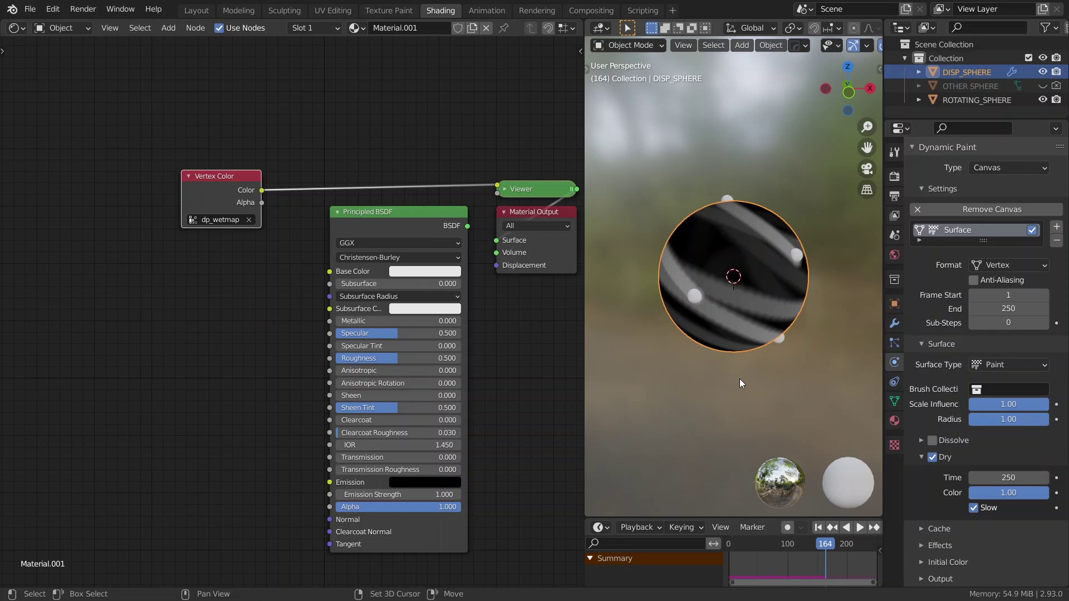
pyautogui.hotkey('shift', 'Left')
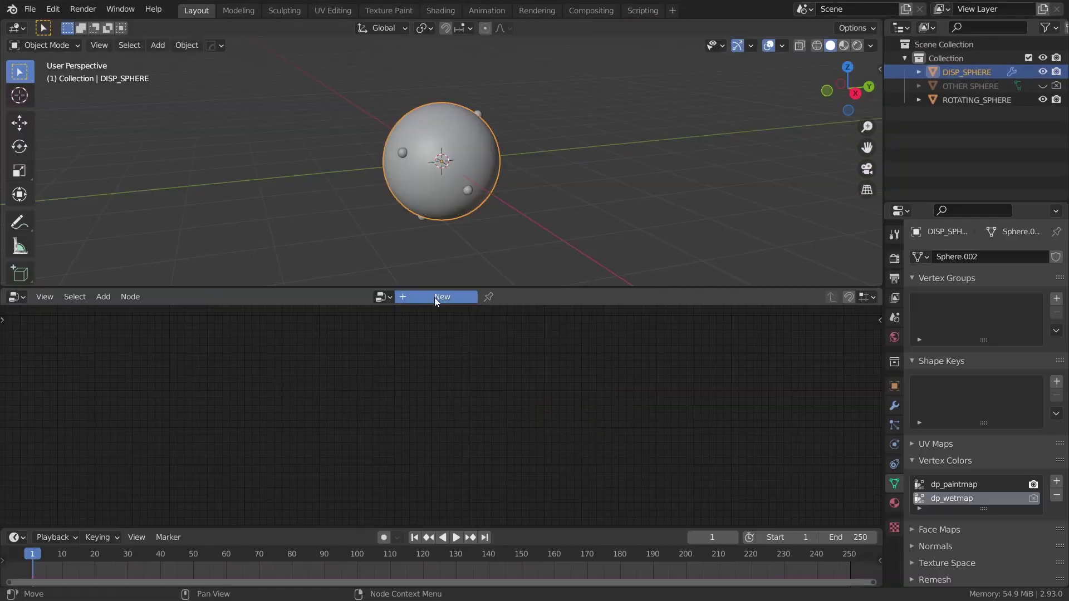
# Insert an Attribute Vector Math node on DISP_SPHERE's geometry node link
pyautogui.click(435, 297)
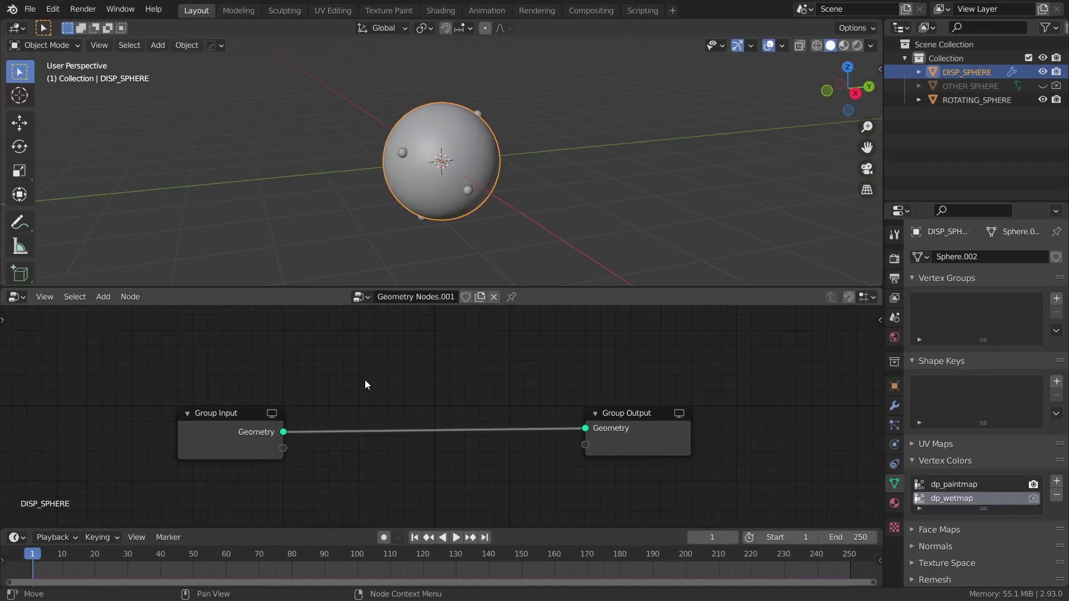
pyautogui.hotkey('shift', 'a')
pyautogui.write('avm')
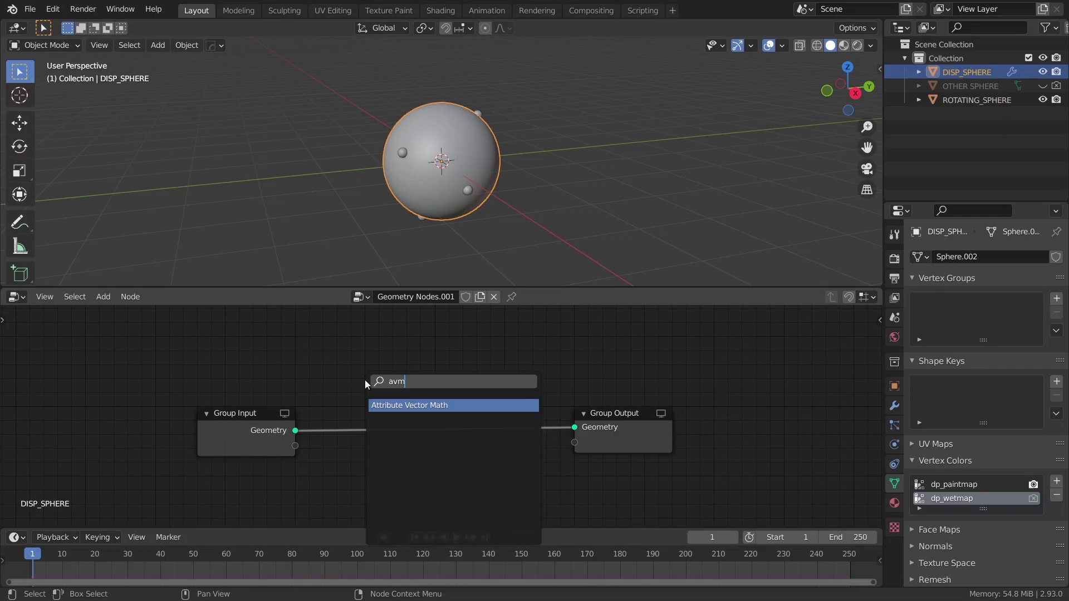
pyautogui.press('Return')
pyautogui.click(368, 400)
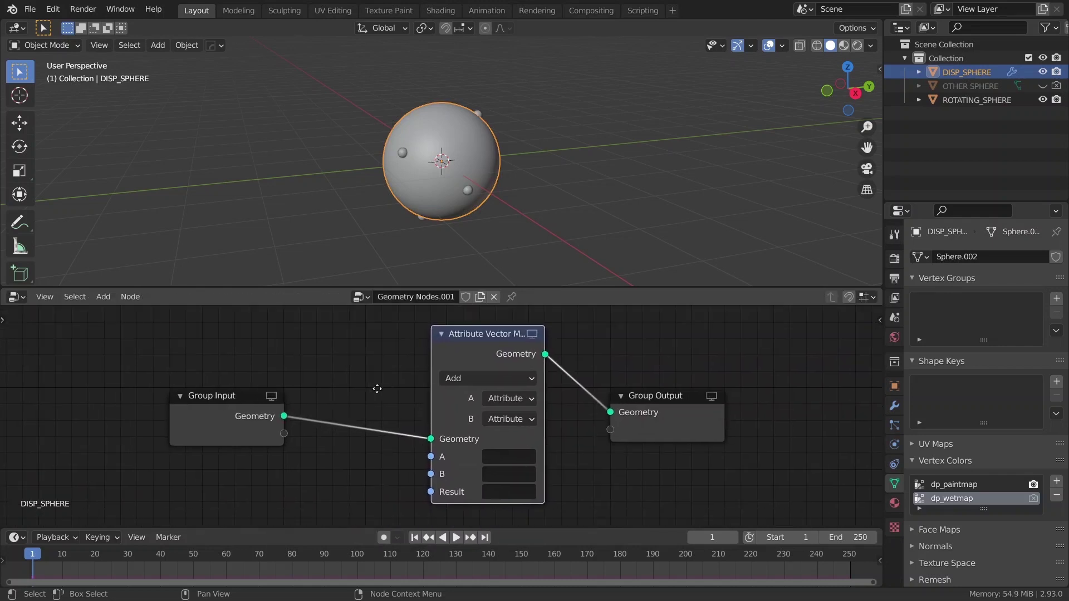
# Set the node to add dp_wetmap to position, writing the result to position
pyautogui.click(501, 457)
pyautogui.write('pos')
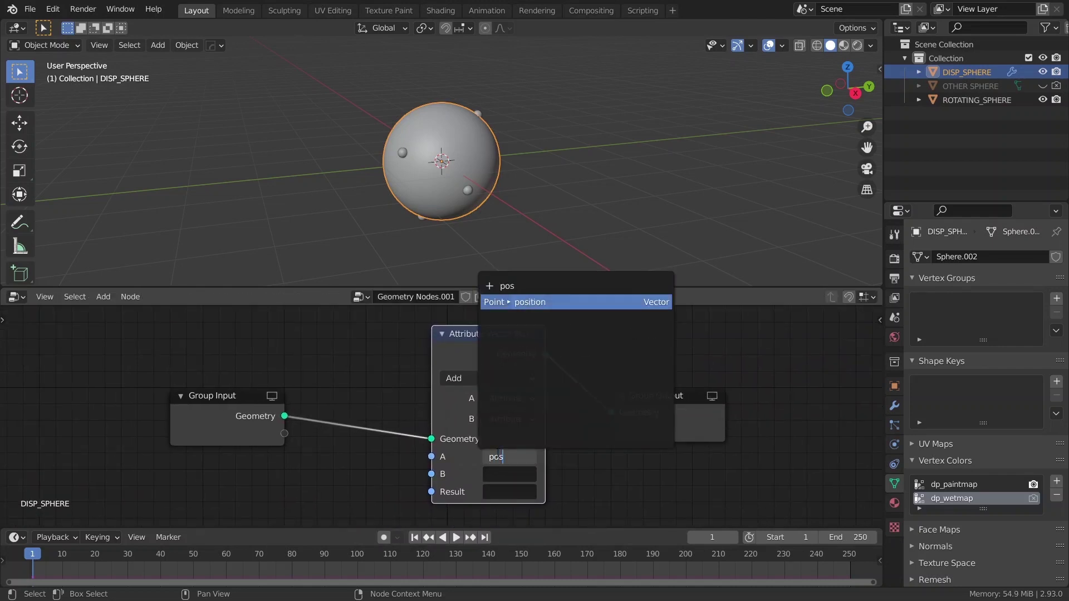
pyautogui.press('Return')
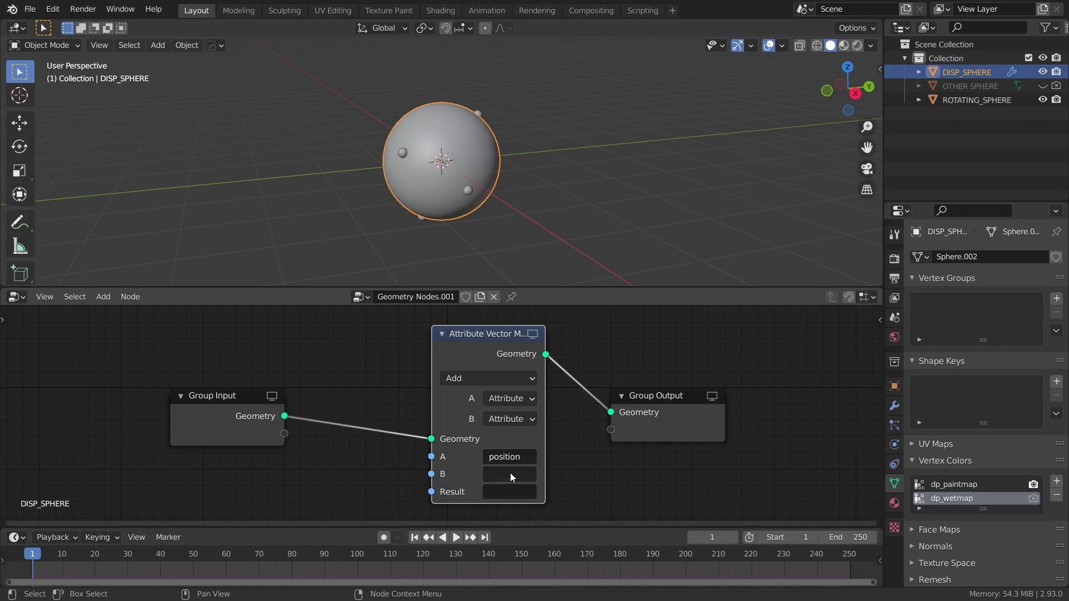
pyautogui.click(511, 474)
pyautogui.write('dp')
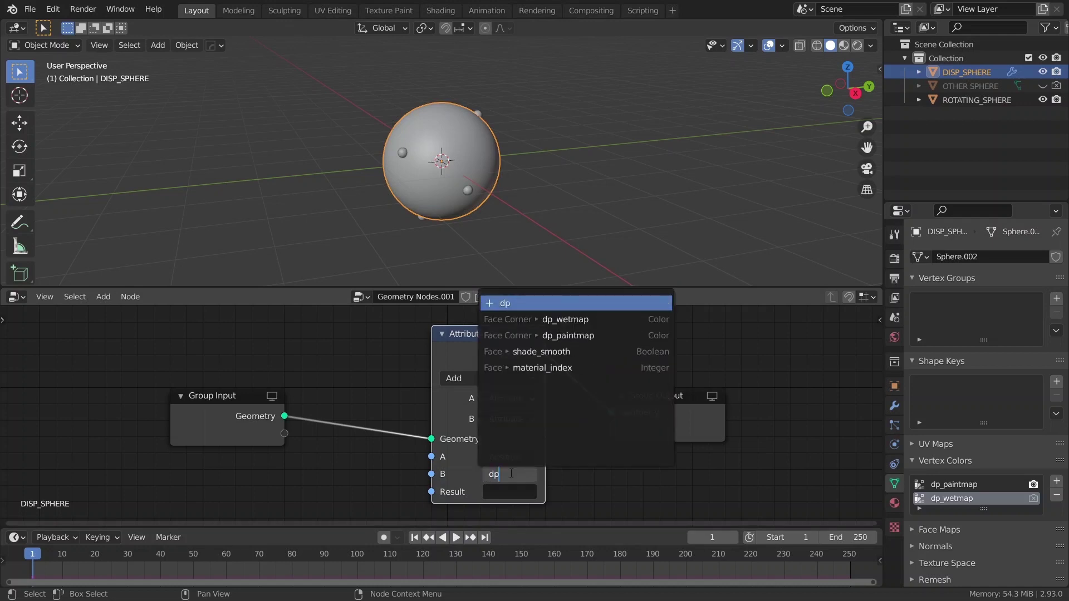
pyautogui.press('Down')
pyautogui.press('Return')
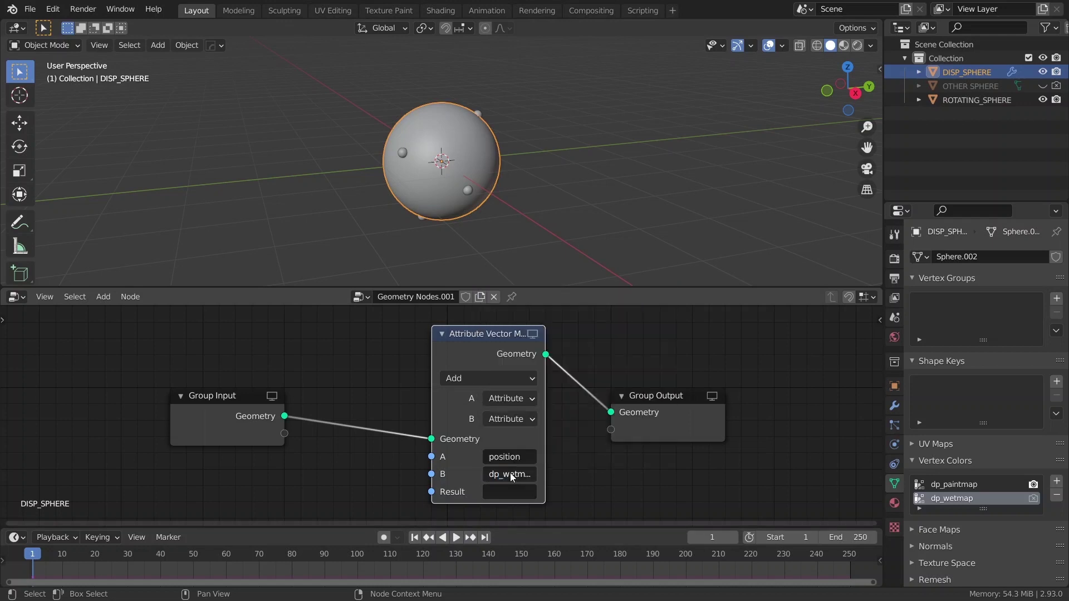
pyautogui.click(499, 494)
pyautogui.write('po')
pyautogui.press('Down')
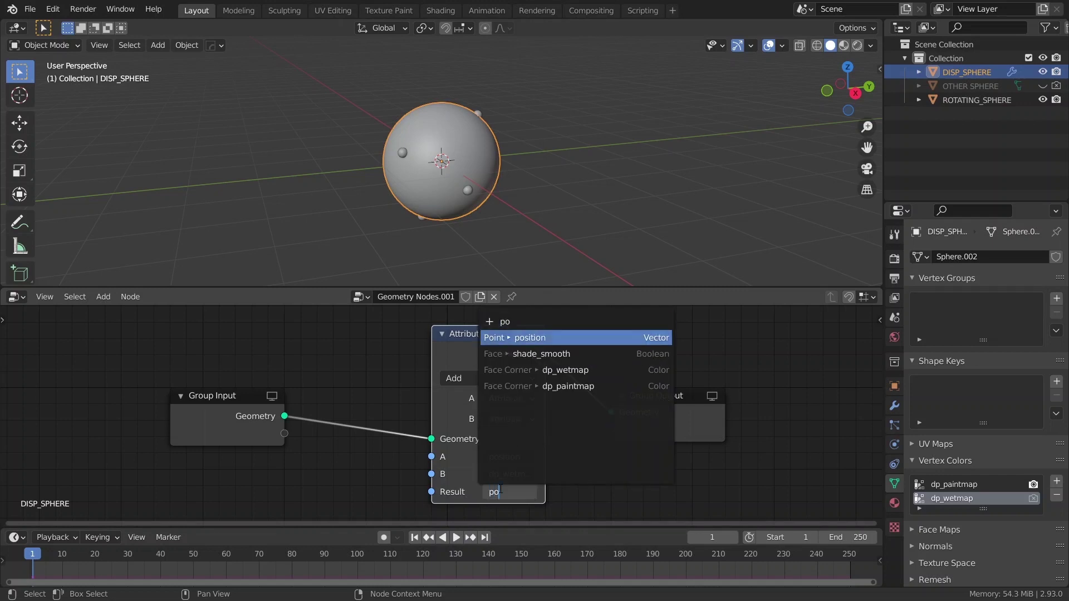
pyautogui.press('Return')
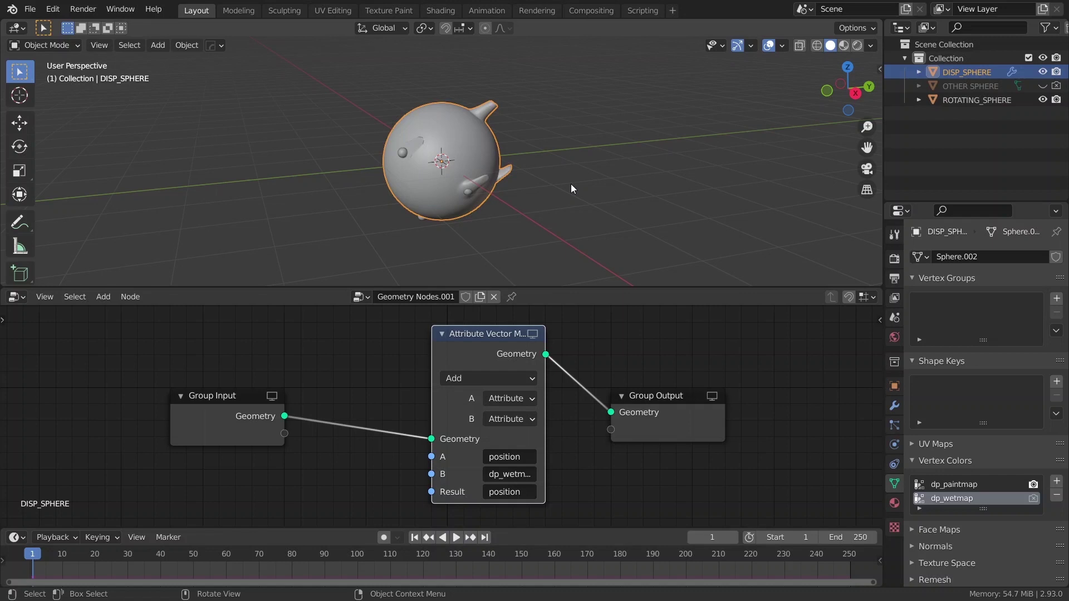
pyautogui.scroll(2, 571, 183)
pyautogui.moveTo(570, 184)
pyautogui.mouseDown(button='middle')
pyautogui.moveTo(500, 176)
pyautogui.moveTo(590, 175)
pyautogui.mouseUp(button='middle')
pyautogui.scroll(-3, 504, 163)
pyautogui.scroll(1, 588, 182)
pyautogui.scroll(1, 587, 182)
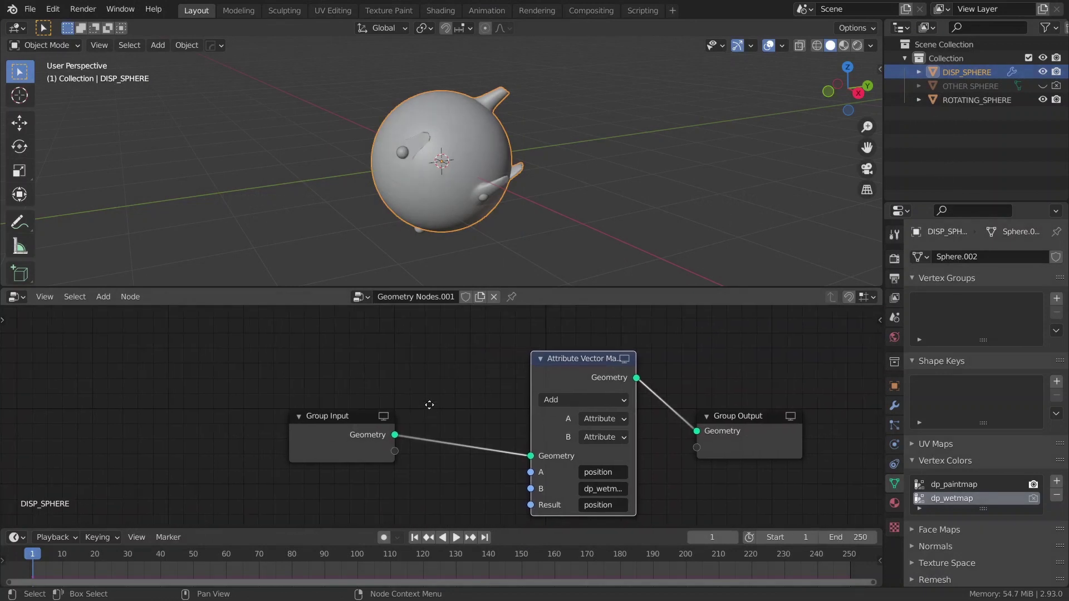
# Insert a second Attribute Vector Math node before the first one
pyautogui.moveTo(354, 414); pyautogui.dragTo(262, 419)
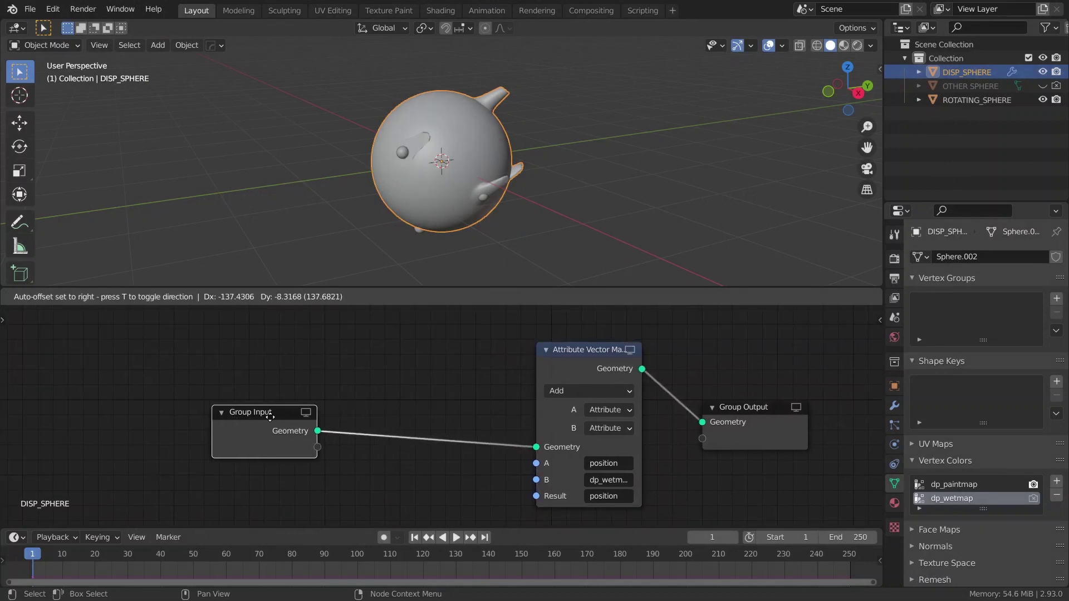
pyautogui.hotkey('shift', 'a')
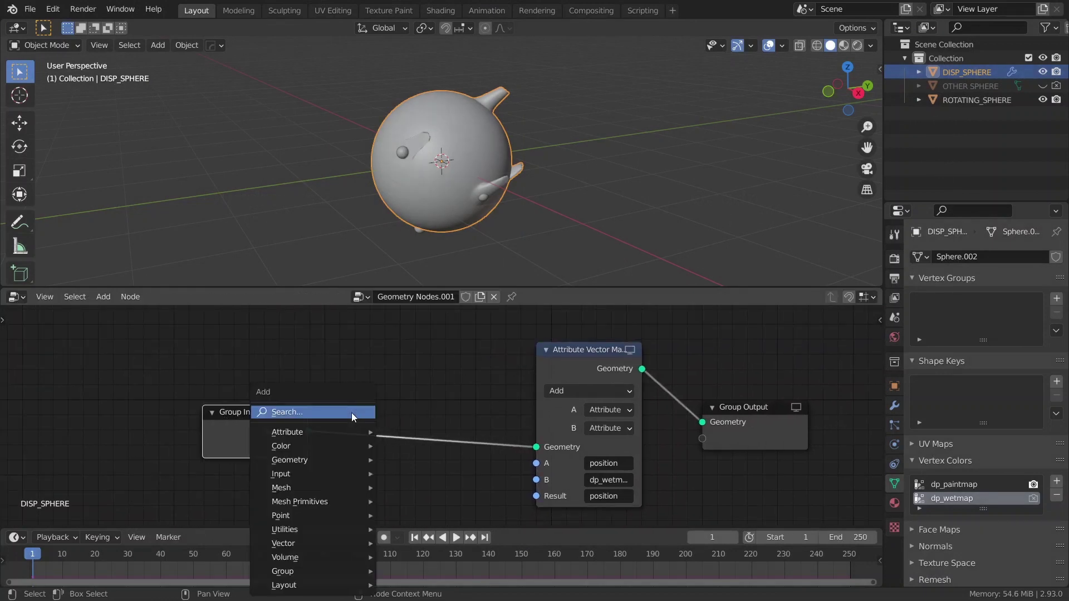
pyautogui.write('attr vec')
pyautogui.press('Return')
pyautogui.click(384, 400)
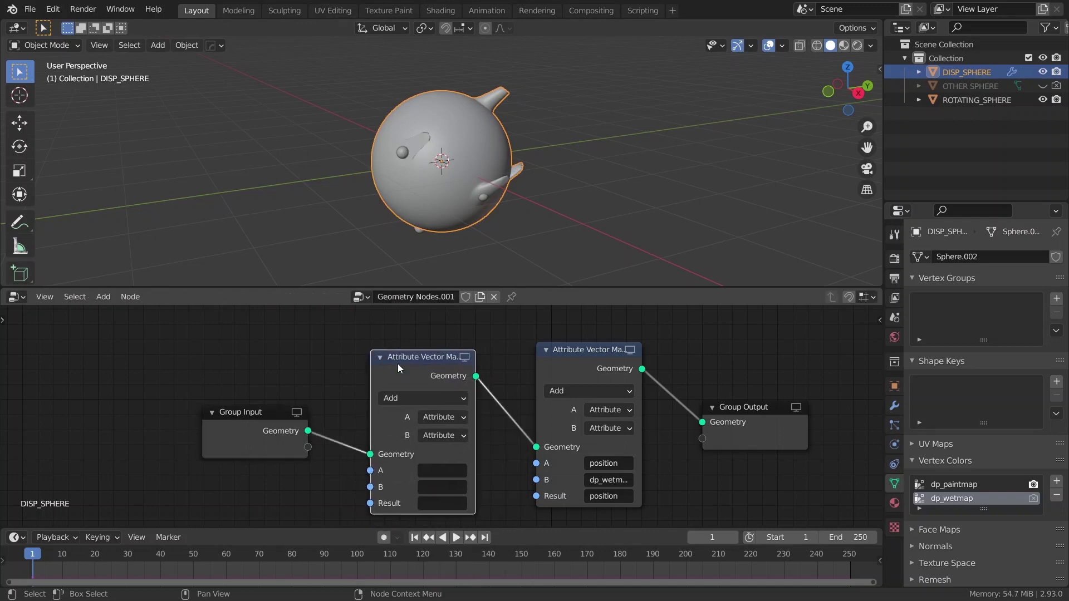
pyautogui.moveTo(435, 461); pyautogui.dragTo(456, 448, button='middle')
# Make it multiply normal by dp_wetmap into dp_wetmap, then play the animation
pyautogui.click(456, 457)
pyautogui.write('no')
pyautogui.press('Return')
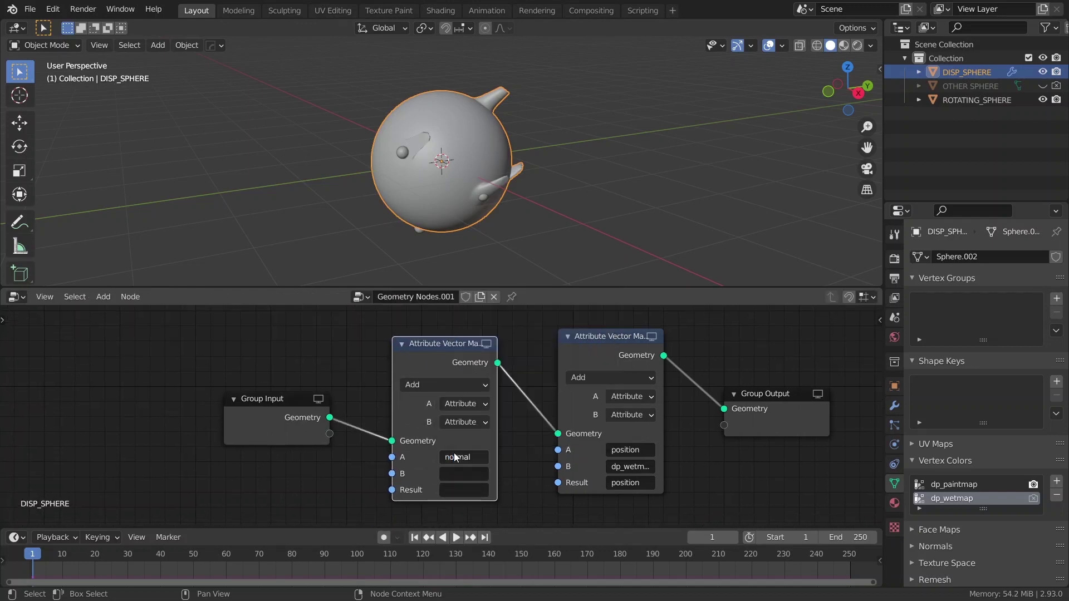
pyautogui.click(455, 474)
pyautogui.write('w')
pyautogui.press('Return')
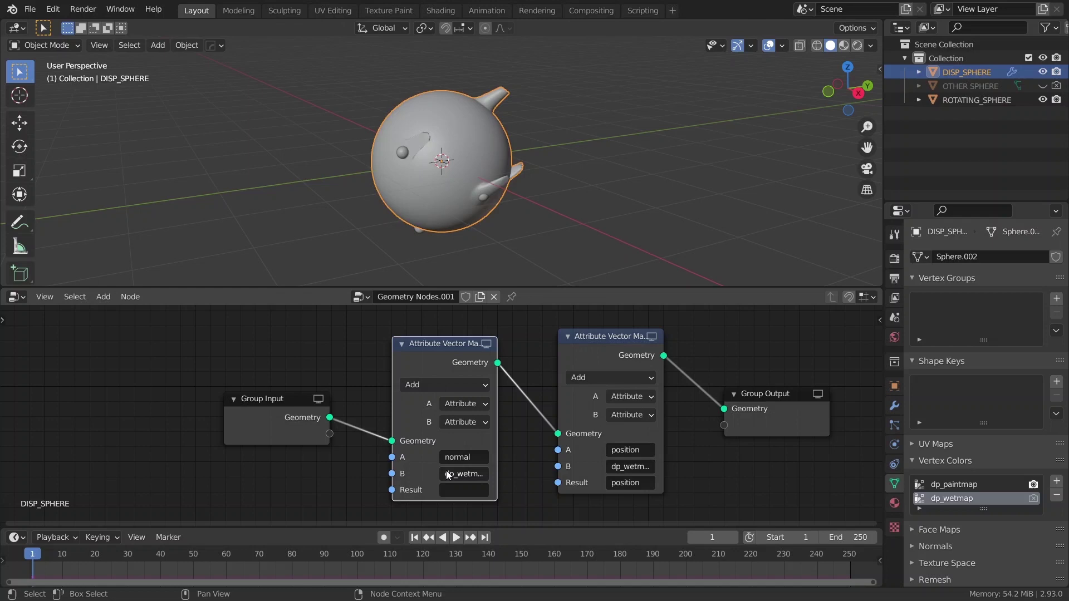
pyautogui.click(446, 486)
pyautogui.write('we')
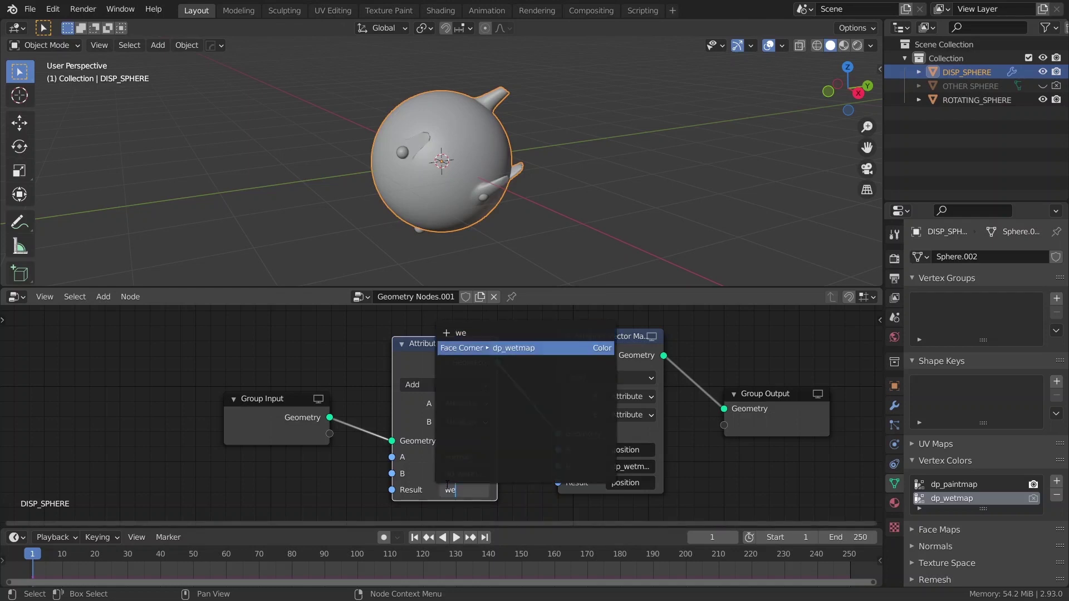
pyautogui.press('Return')
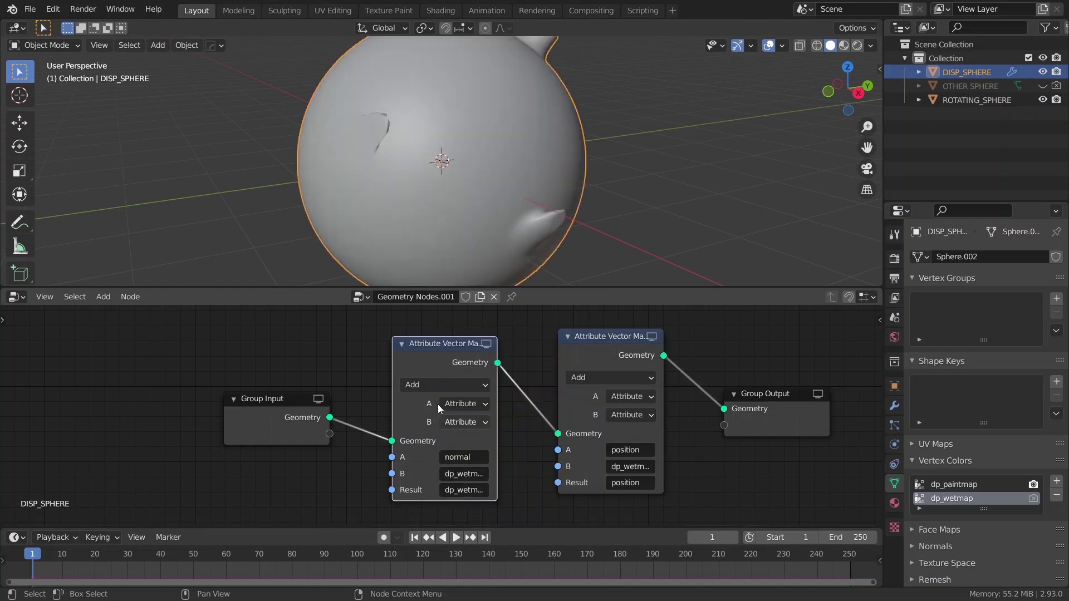
pyautogui.click(434, 383)
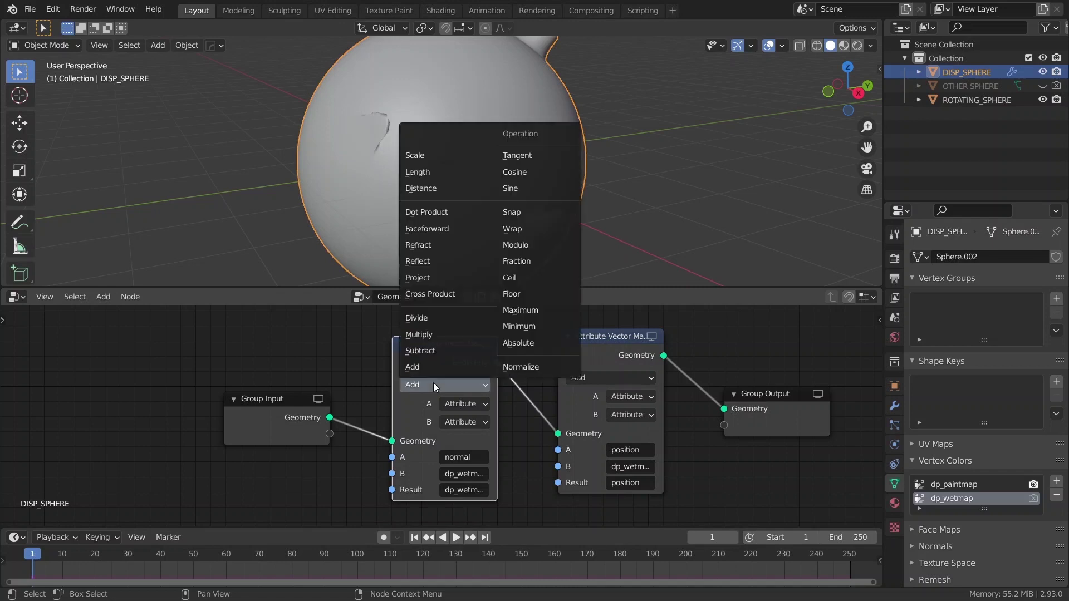
pyautogui.click(438, 336)
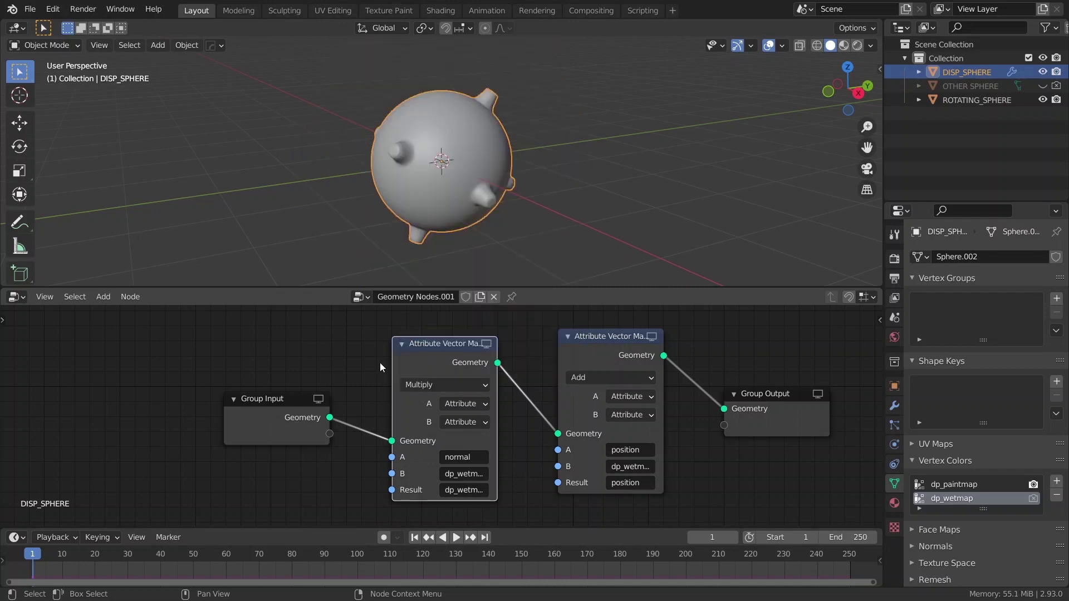
pyautogui.press('space')
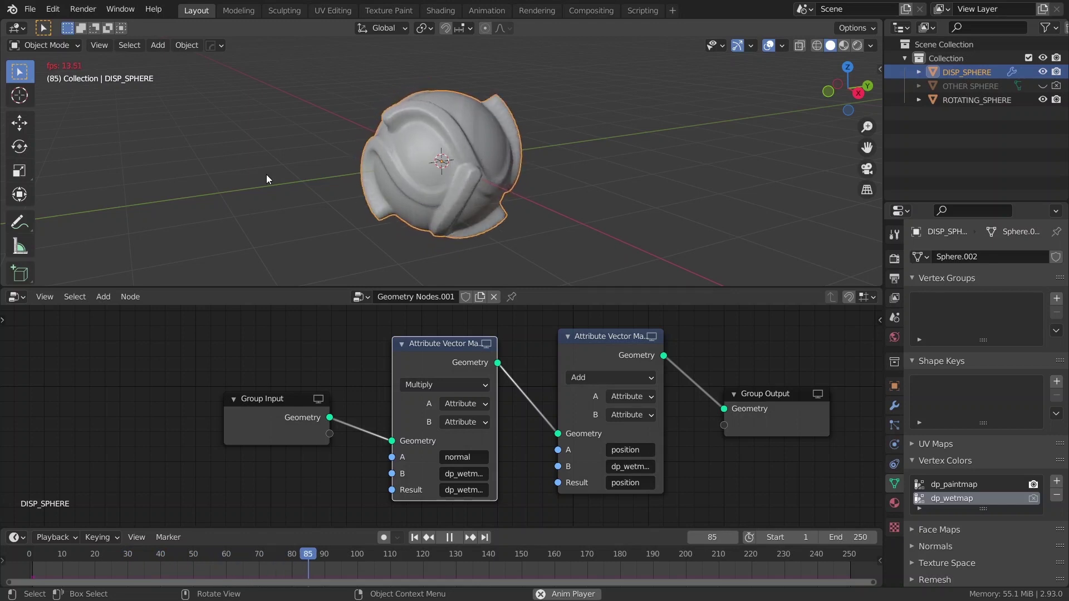
# Stop playback and insert an Attribute Color Ramp node on the link
pyautogui.press('space')
pyautogui.moveTo(285, 410); pyautogui.dragTo(180, 414)
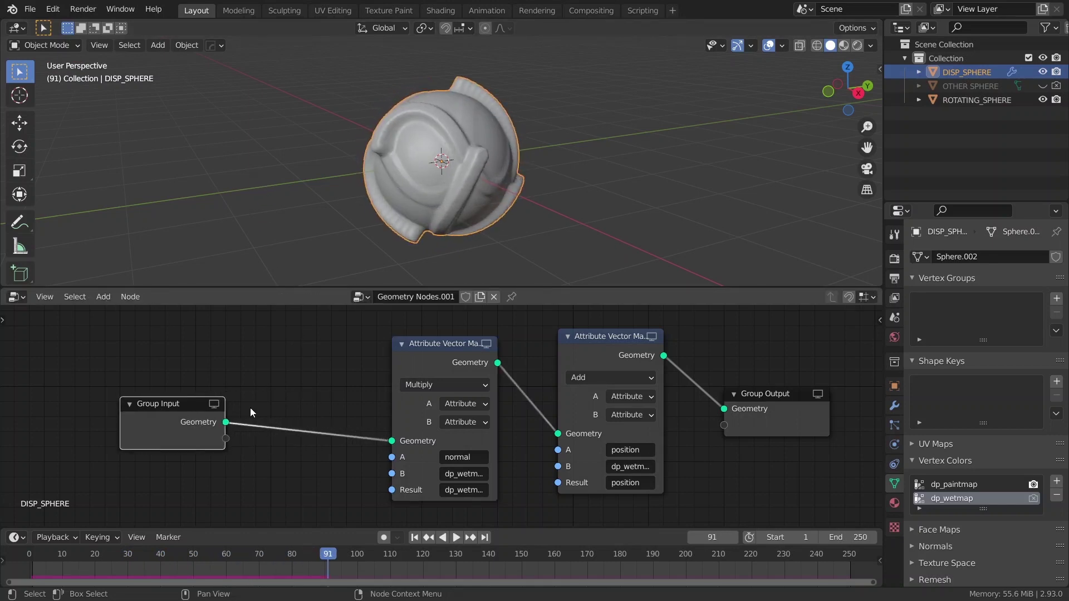
pyautogui.hotkey('shift', 'a')
pyautogui.write('ac')
pyautogui.click(334, 481)
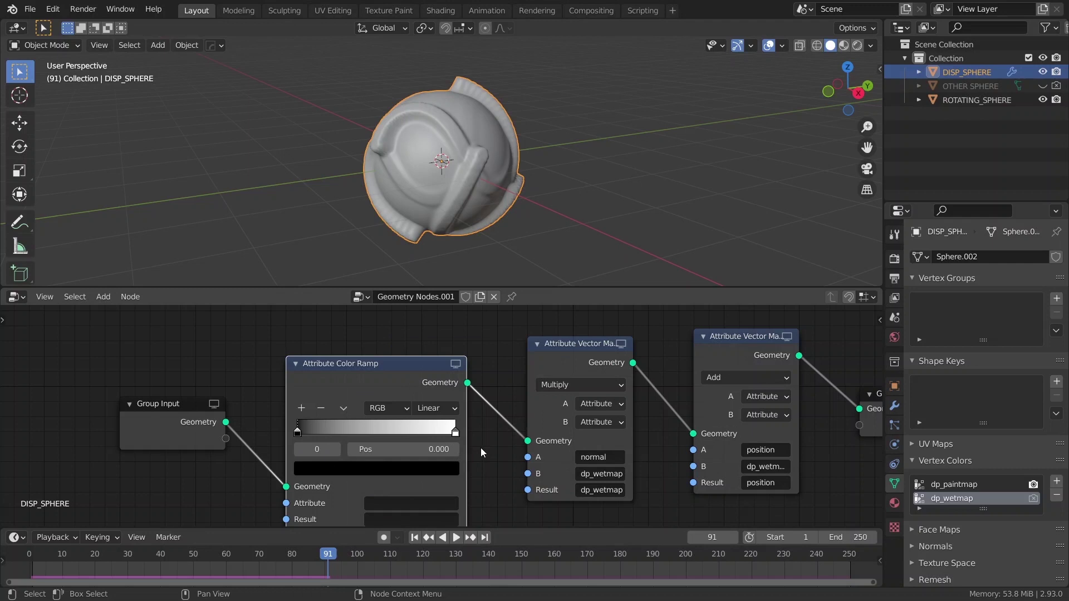
# Set the ramp's attribute and result to dp_wetmap, with the white stop at 0.685
pyautogui.click(481, 448)
pyautogui.click(368, 466)
pyautogui.write('wet')
pyautogui.press('Return')
pyautogui.hotkey('ctrl', 'c')
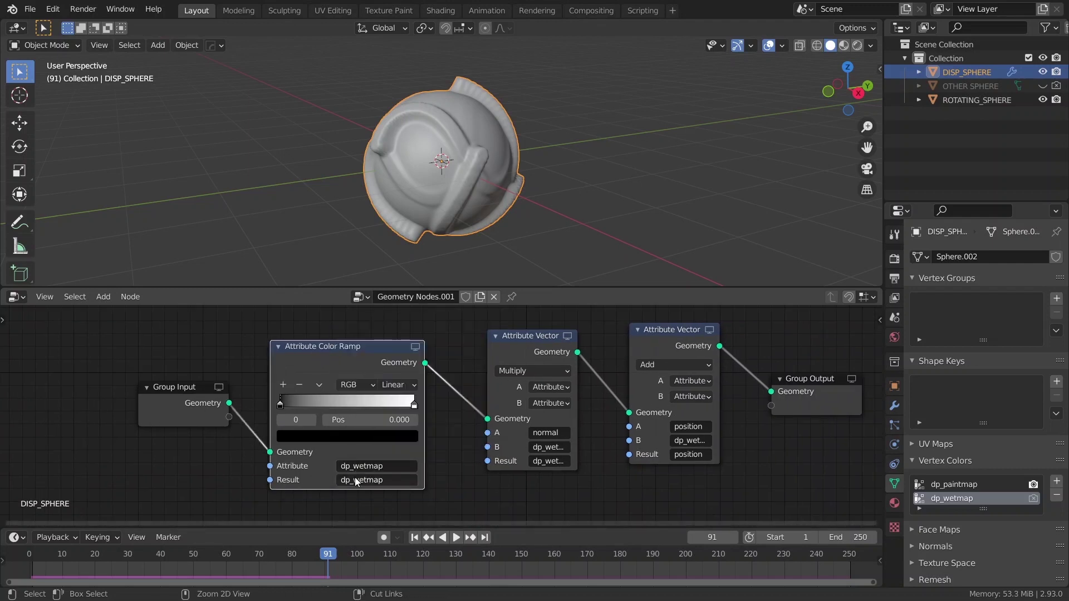
pyautogui.hotkey('ctrl', 'v')
pyautogui.moveTo(412, 404); pyautogui.dragTo(389, 404)
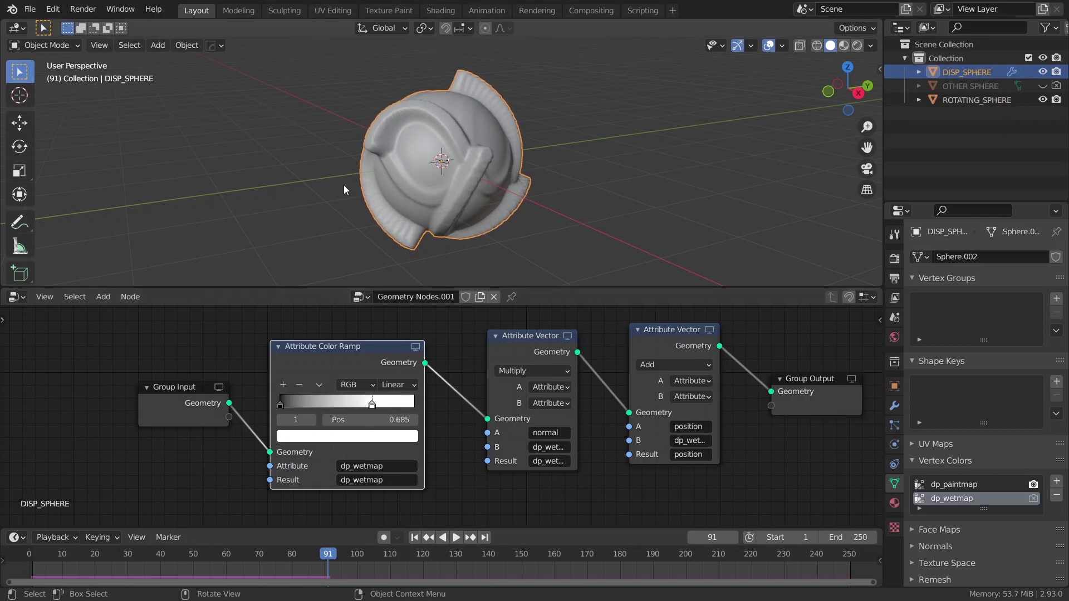
pyautogui.scroll(-1, 422, 398)
# Rearrange the Group Input and Color Ramp nodes and select the downstream nodes
pyautogui.moveTo(422, 399); pyautogui.dragTo(469, 403, button='middle')
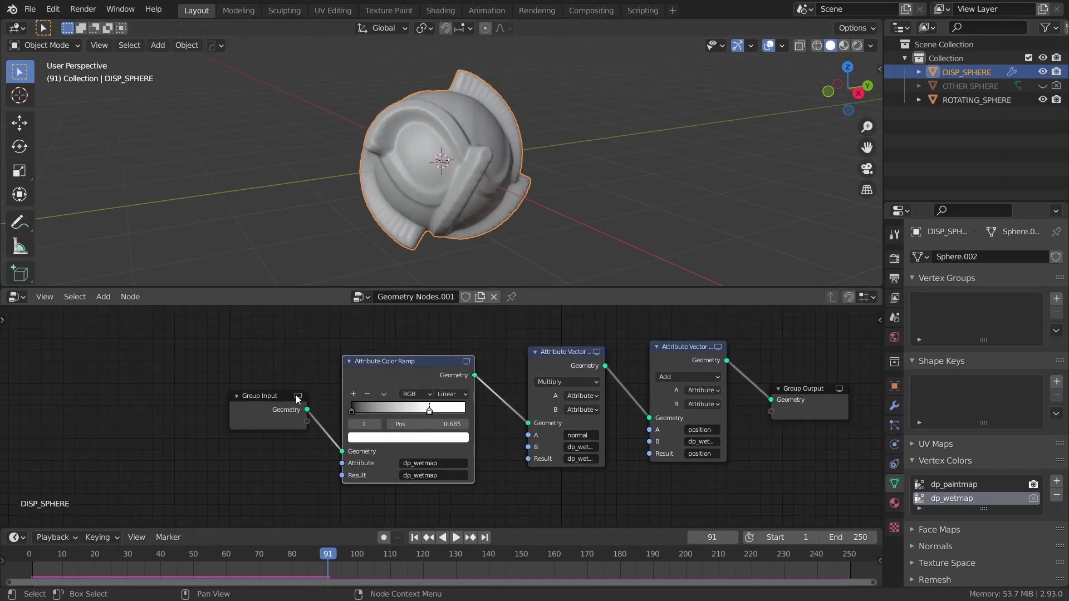
pyautogui.moveTo(296, 395); pyautogui.dragTo(234, 391)
pyautogui.moveTo(385, 374); pyautogui.dragTo(328, 364)
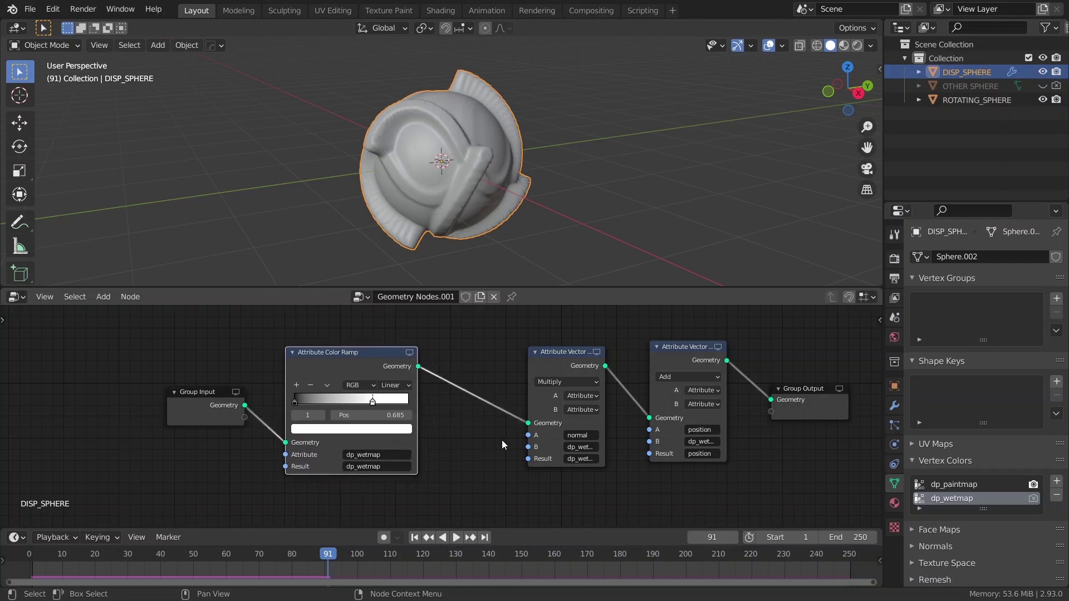
pyautogui.moveTo(502, 441); pyautogui.dragTo(440, 352, button='middle')
pyautogui.moveTo(443, 352); pyautogui.dragTo(772, 500)
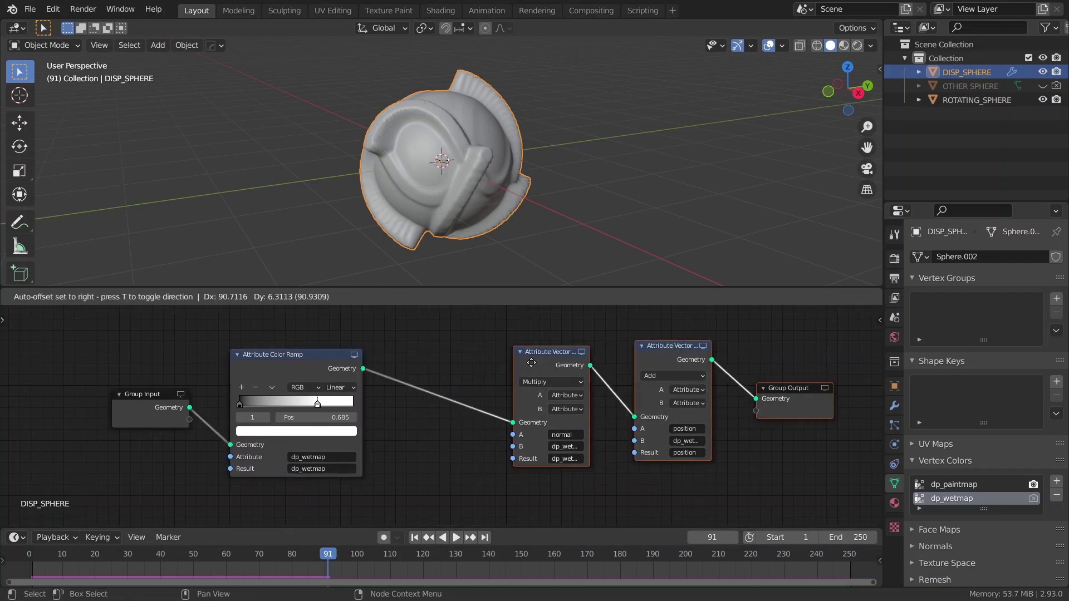
# Shift the downstream nodes right and insert an Attribute Math node
pyautogui.moveTo(635, 350); pyautogui.dragTo(694, 350)
pyautogui.click(426, 436)
pyautogui.scroll(1, 408, 441)
pyautogui.hotkey('shift', 'a')
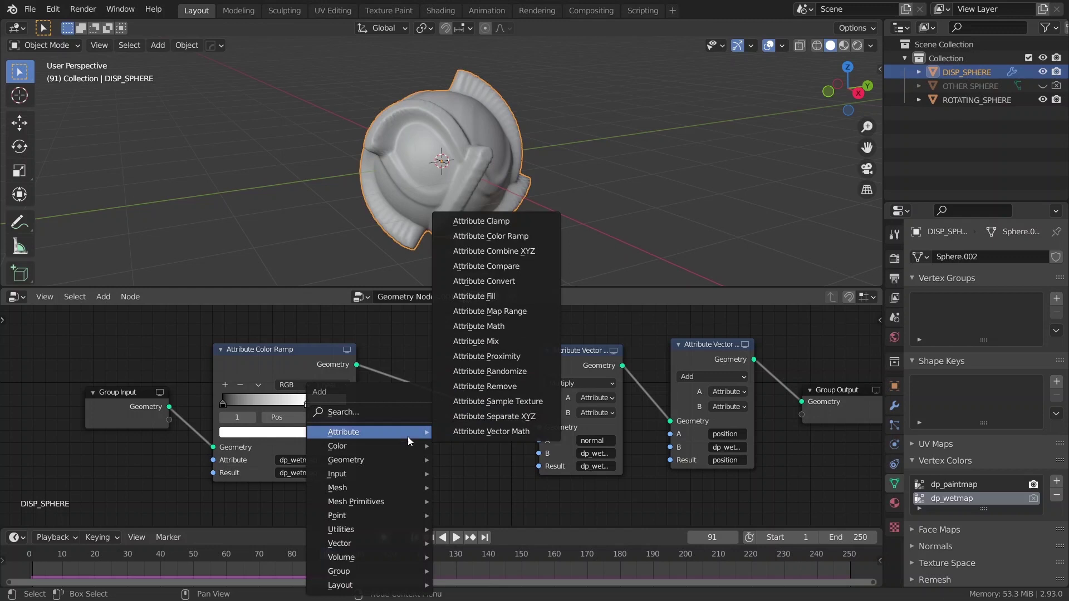
pyautogui.write('am')
pyautogui.press('Return')
pyautogui.click(427, 424)
pyautogui.scroll(1, 427, 424)
# Set the math node to Multiply, with A as dp_wetmap and a Float B input
pyautogui.click(468, 459)
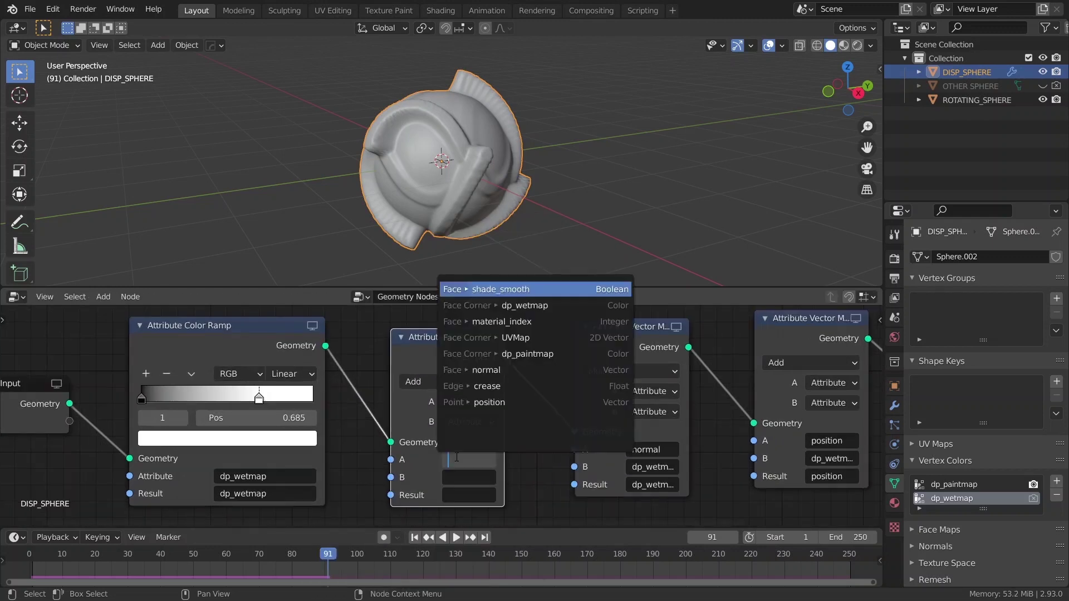
pyautogui.write('we')
pyautogui.press('Return')
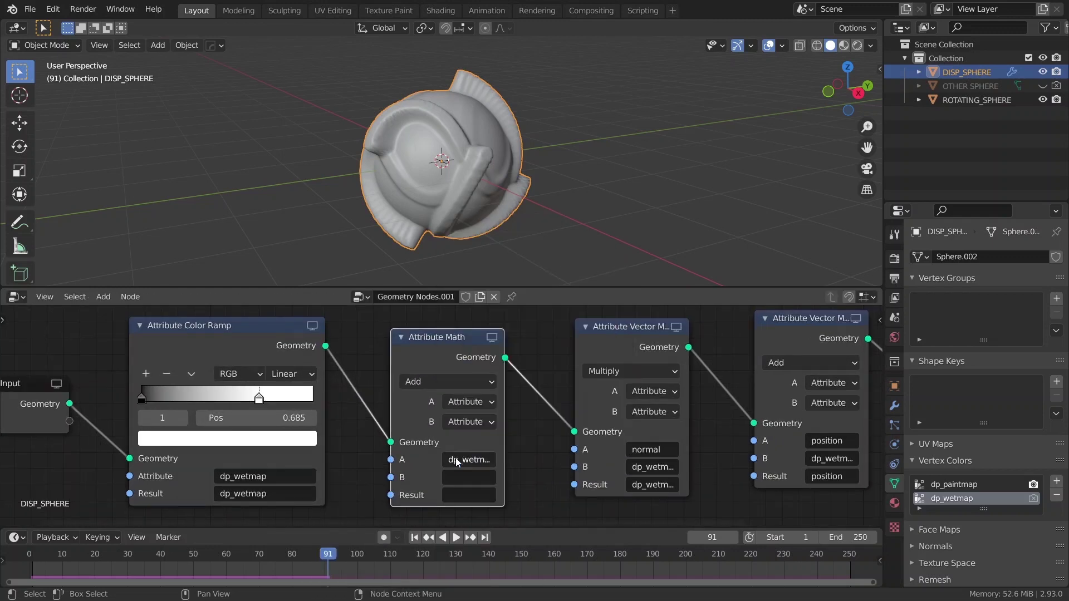
pyautogui.click(458, 422)
pyautogui.click(463, 455)
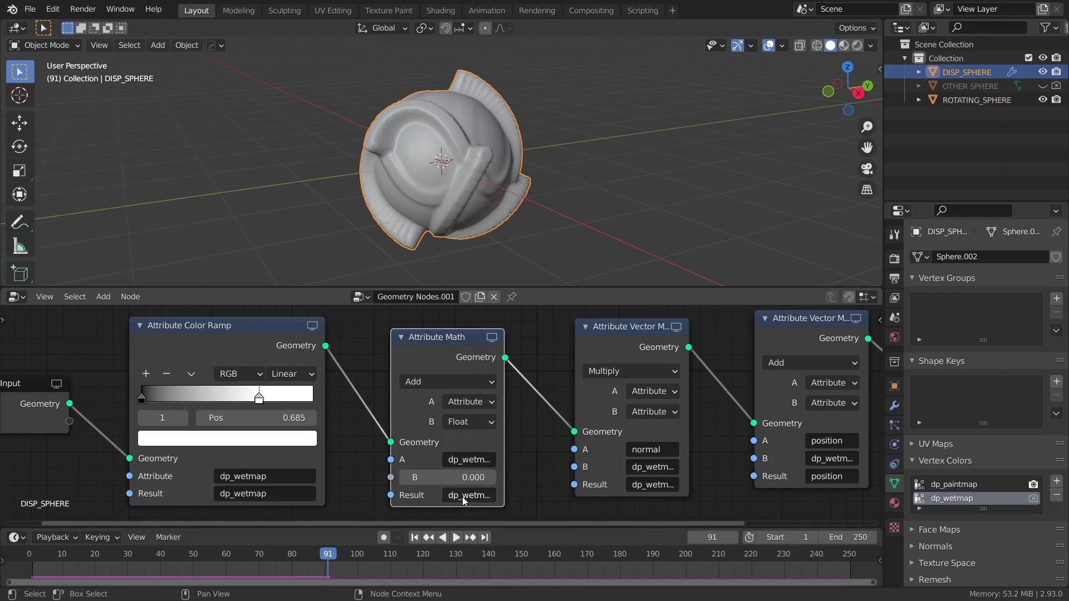
pyautogui.click(452, 385)
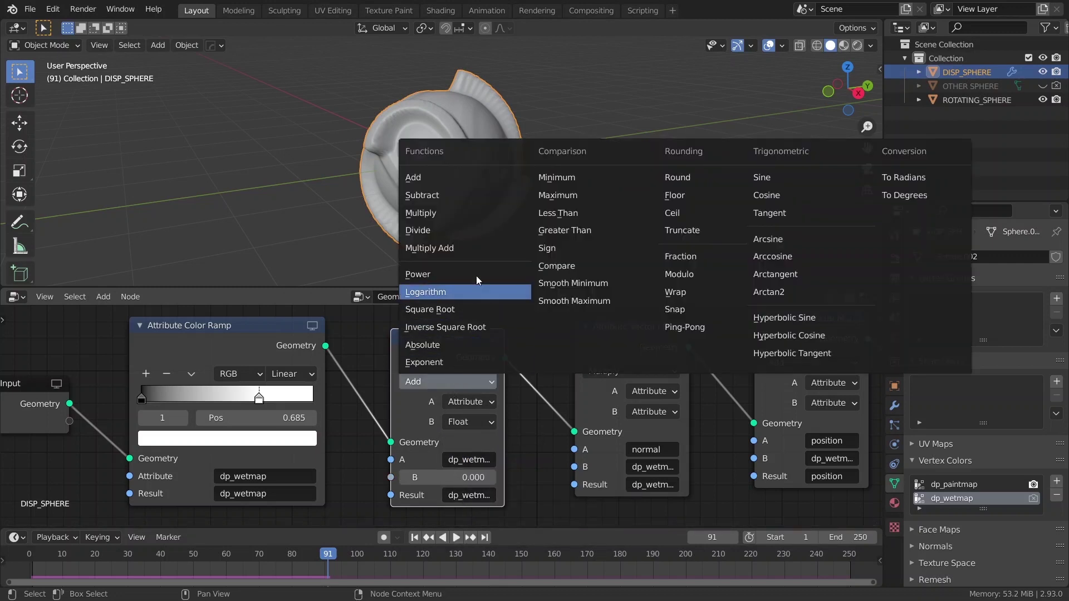
pyautogui.click(434, 211)
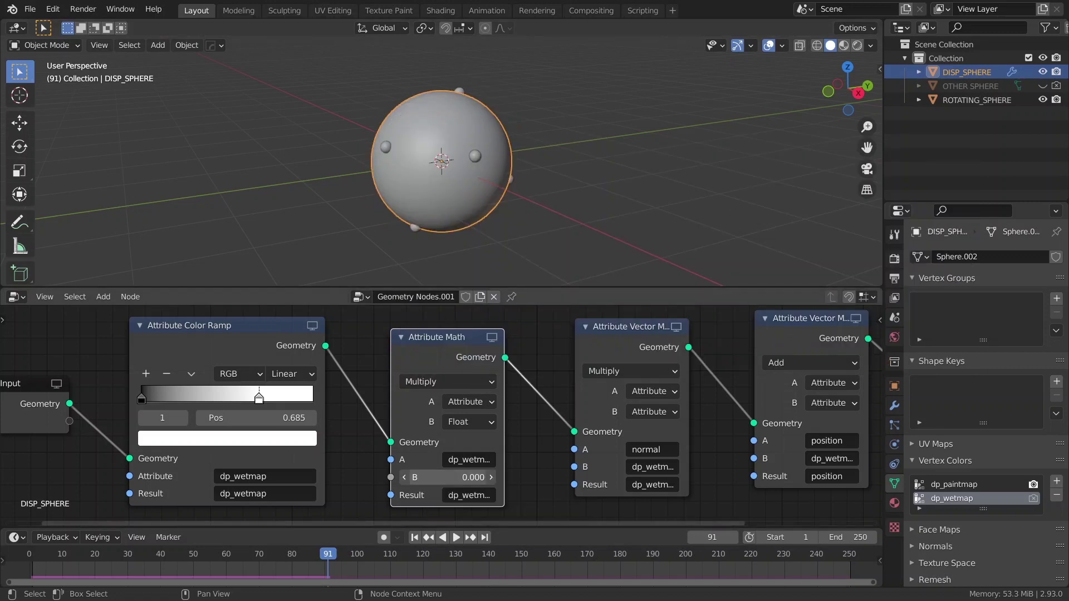
# Set the multiplier to -0.200 and play the animation to preview the grooves
pyautogui.moveTo(451, 477); pyautogui.dragTo(518, 477)
pyautogui.moveTo(451, 477); pyautogui.dragTo(401, 477)
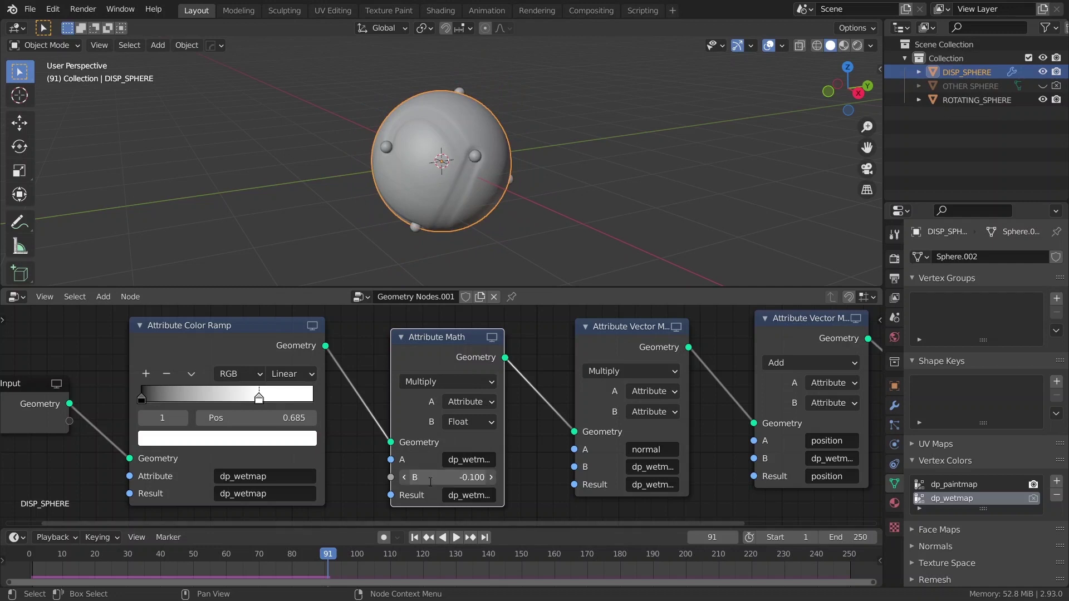
pyautogui.click(430, 483)
pyautogui.write('-2')
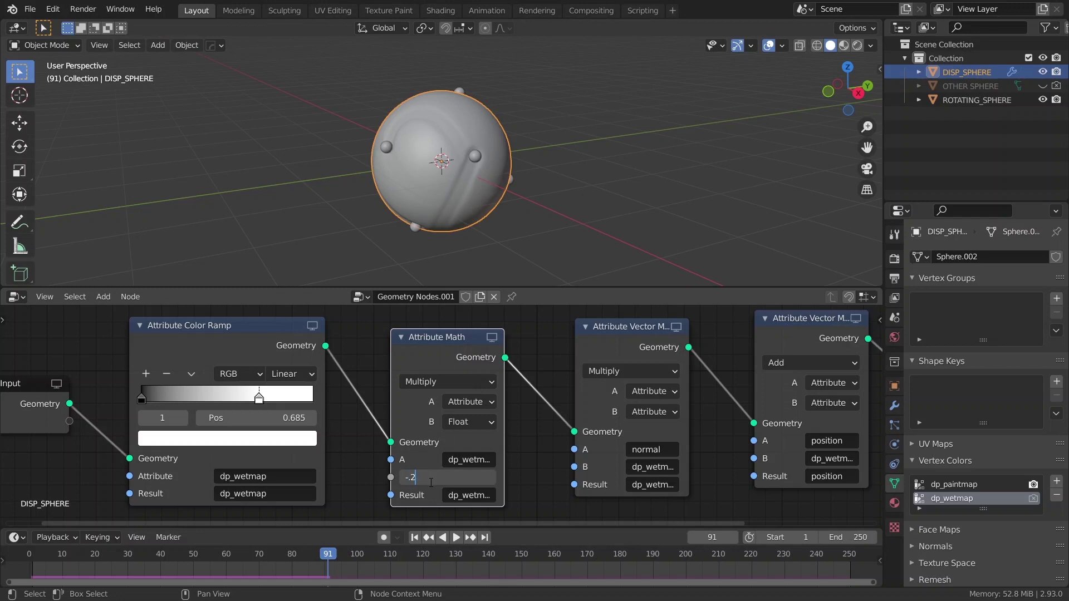
pyautogui.press('Return')
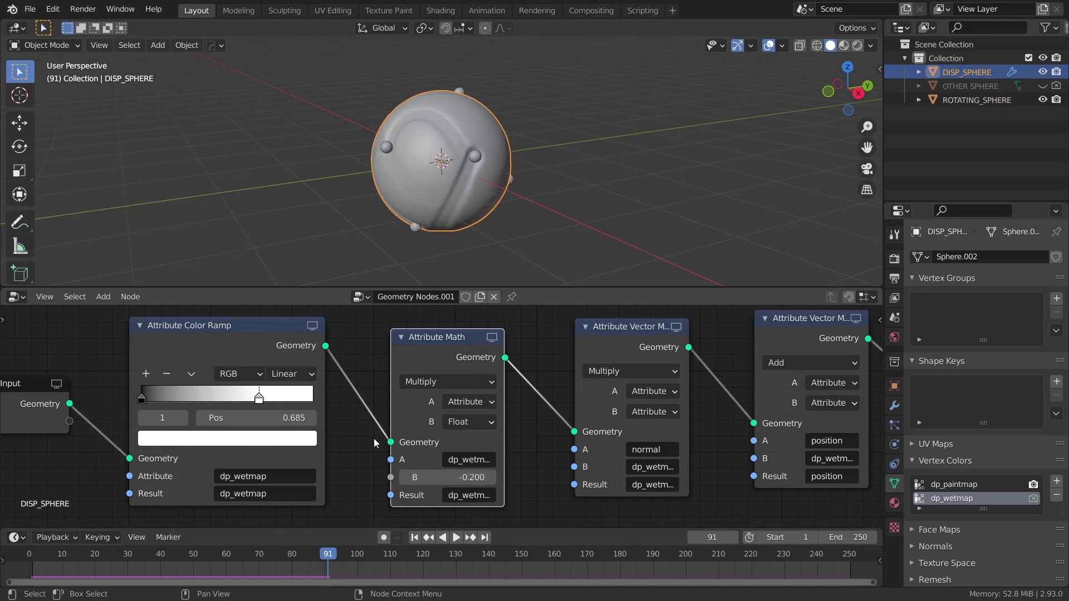
pyautogui.press('space')
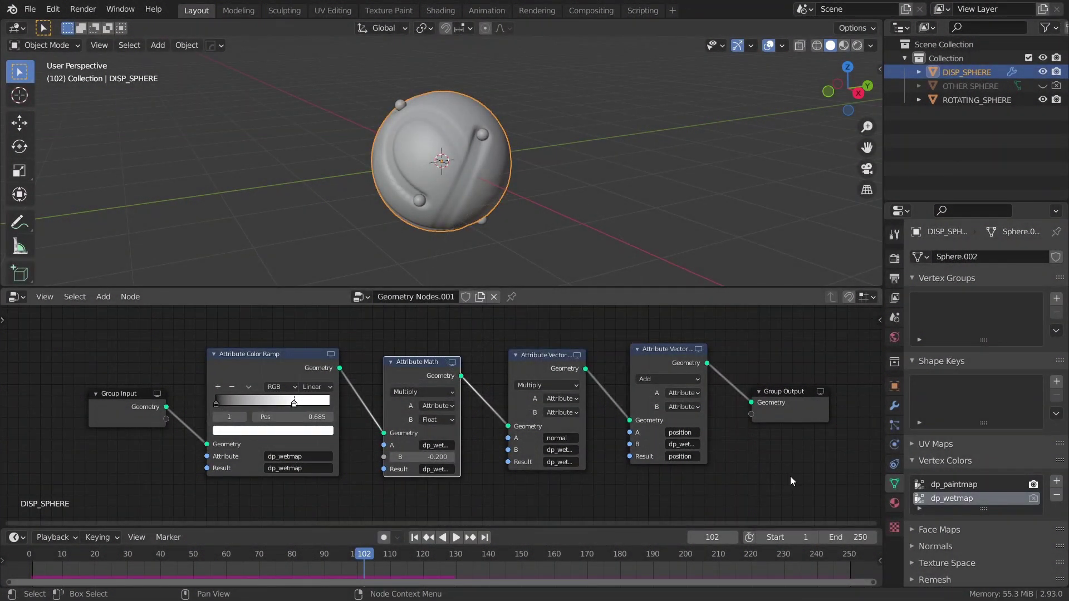
# Bake DISP_SPHERE's Dynamic Paint canvas cache across 250 frames
pyautogui.click(892, 448)
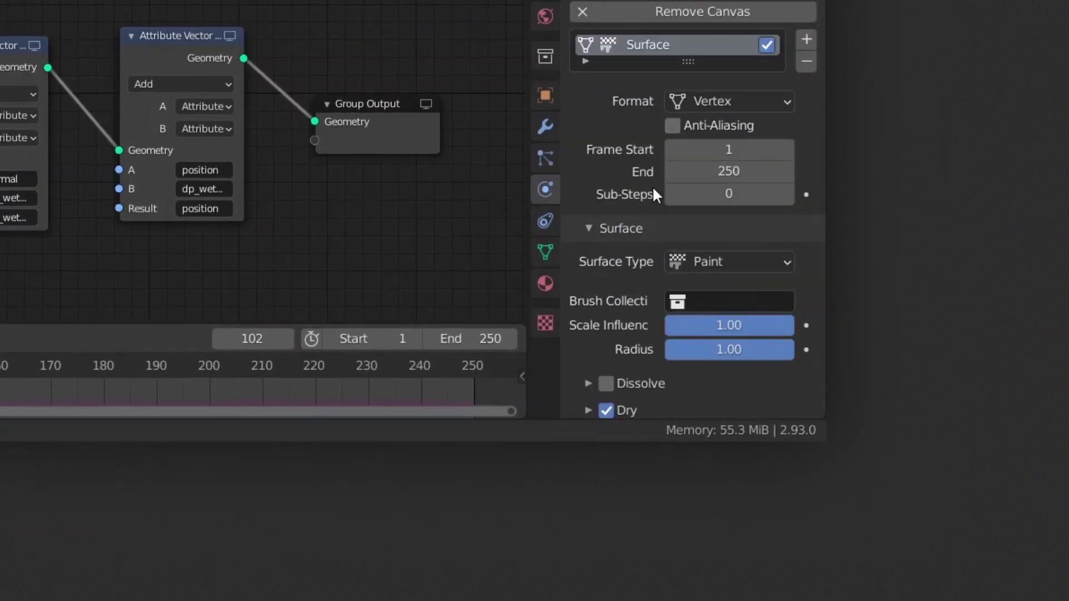
pyautogui.scroll(-5, 585, 251)
pyautogui.click(615, 254)
pyautogui.scroll(-5, 613, 234)
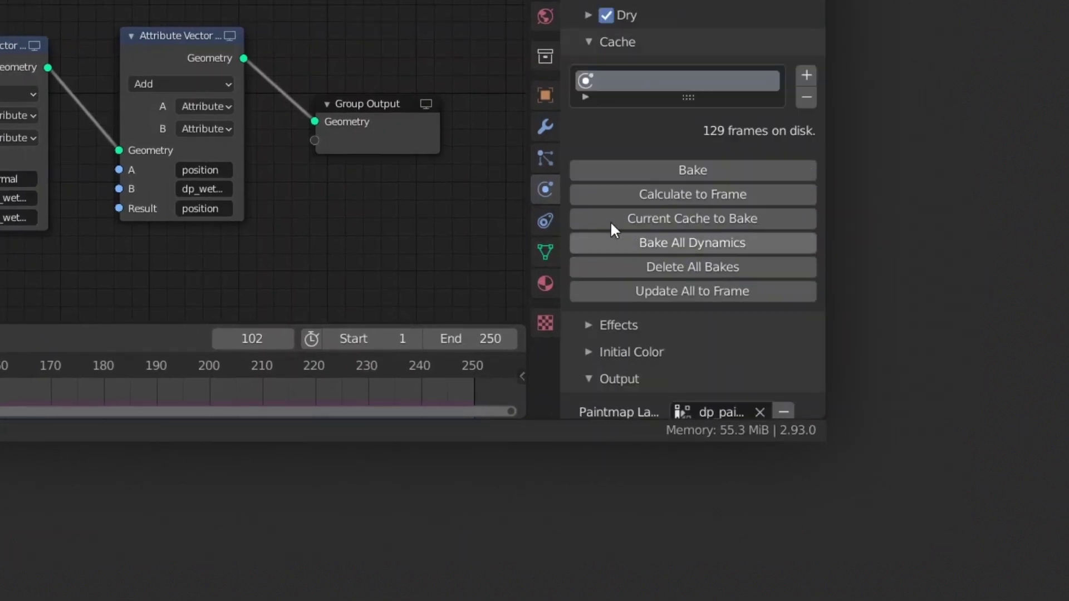
pyautogui.click(615, 170)
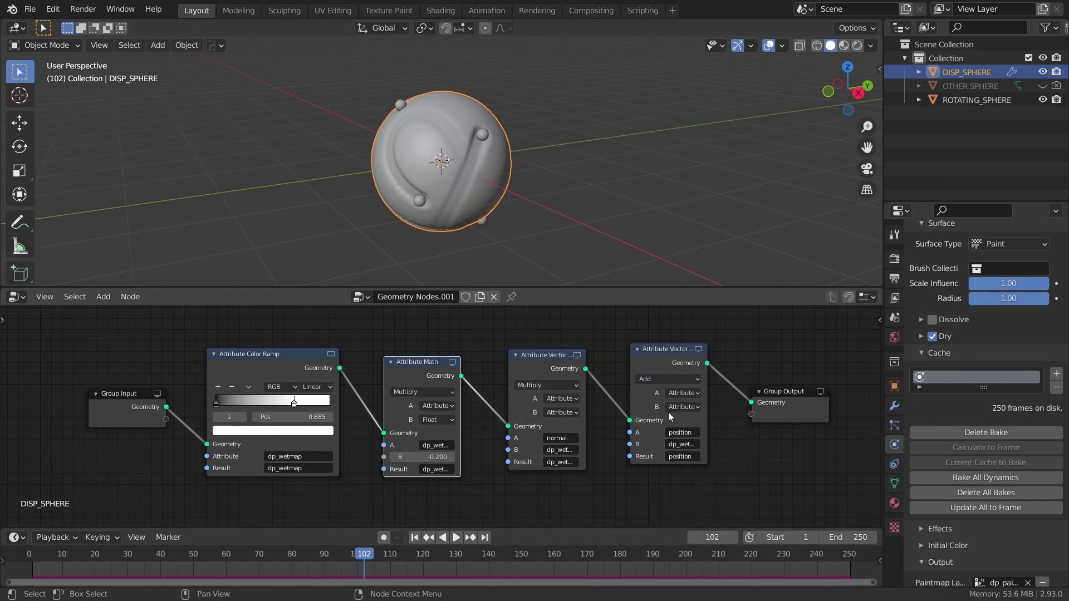
# Switch to the Shading workspace and briefly play the animation
pyautogui.click(439, 10)
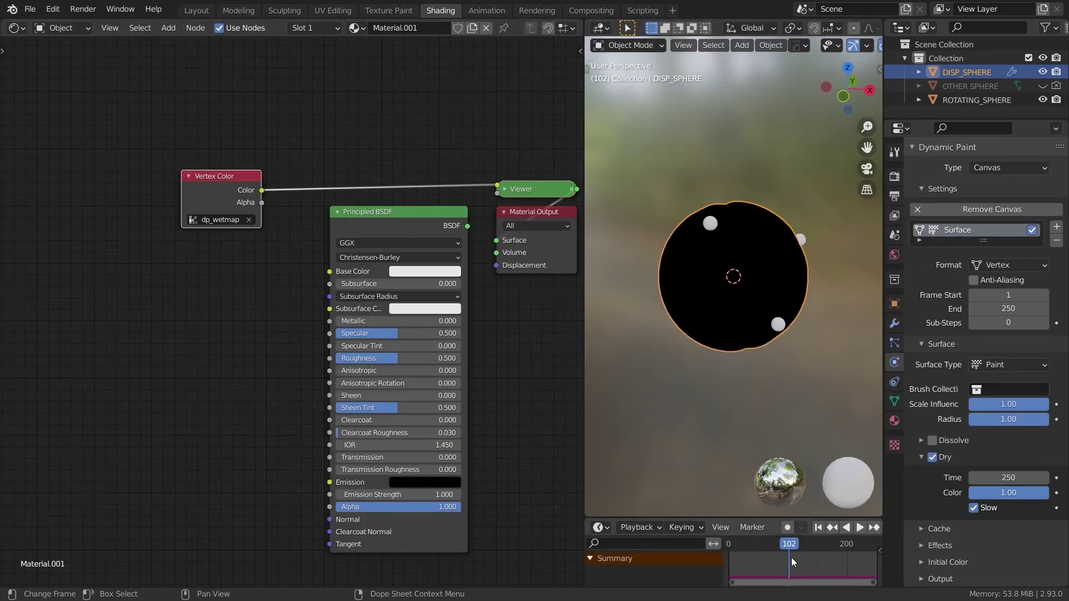
pyautogui.press('space')
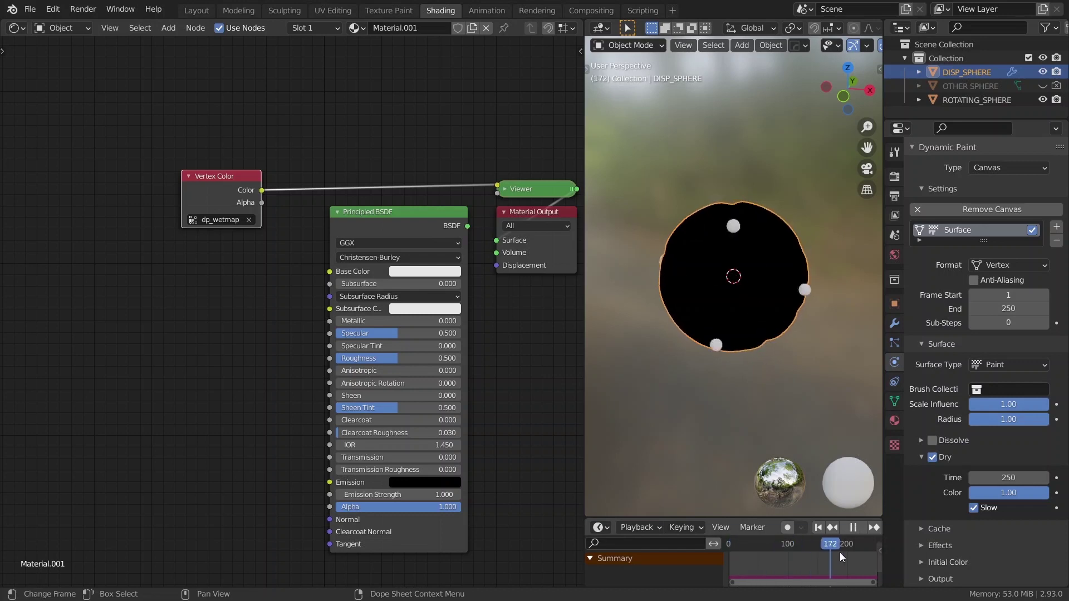
pyautogui.press('space')
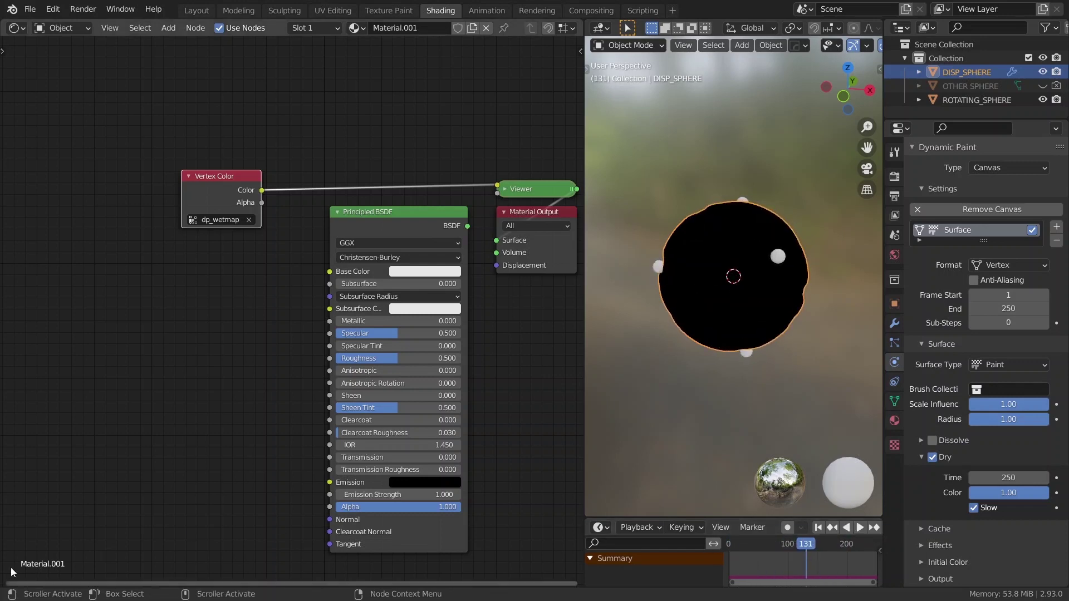
# Split the shader editor and make the lower area a Geometry Node Editor
pyautogui.moveTo(1, 579); pyautogui.dragTo(3, 343)
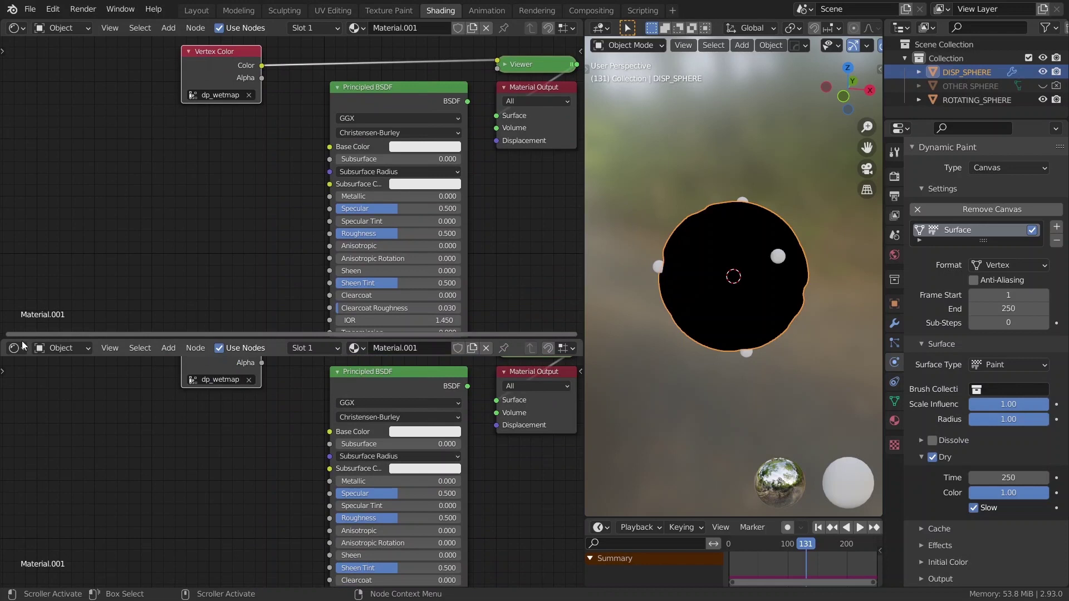
pyautogui.click(16, 347)
pyautogui.click(59, 461)
pyautogui.scroll(2, 251, 468)
pyautogui.moveTo(217, 401)
pyautogui.mouseDown(button='middle')
pyautogui.moveTo(277, 396)
pyautogui.moveTo(247, 399)
pyautogui.mouseUp(button='middle')
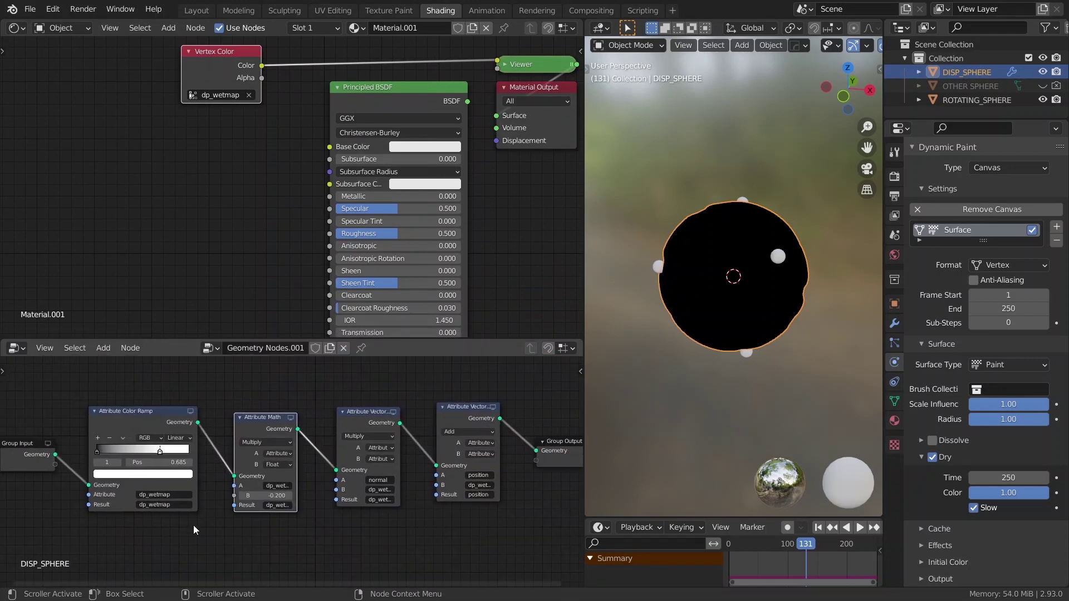
pyautogui.scroll(3, 195, 530)
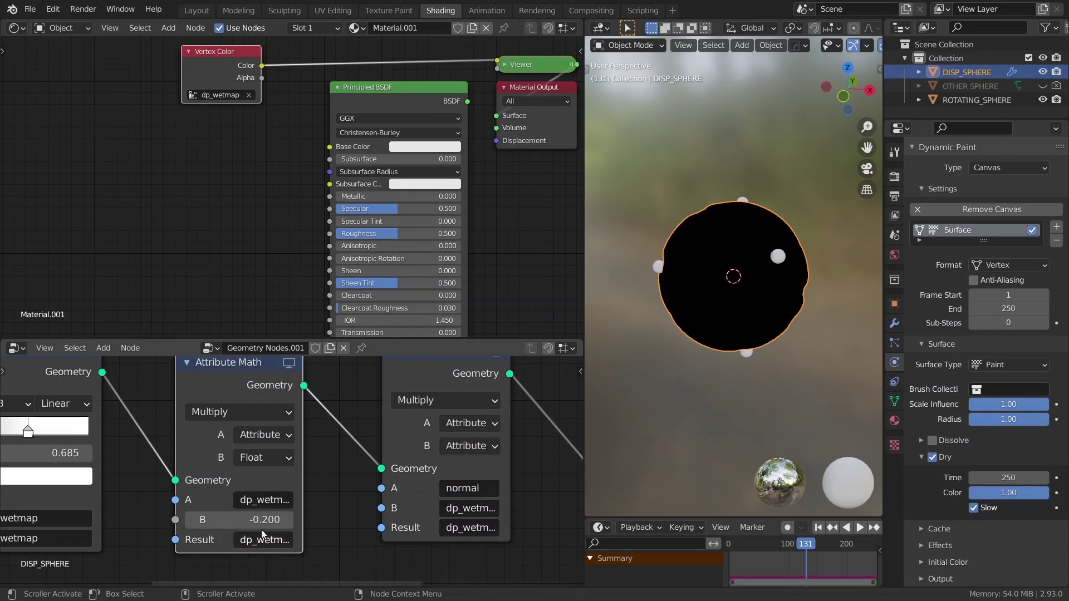
pyautogui.moveTo(352, 518); pyautogui.dragTo(284, 532, button='middle')
pyautogui.scroll(-1, 385, 502)
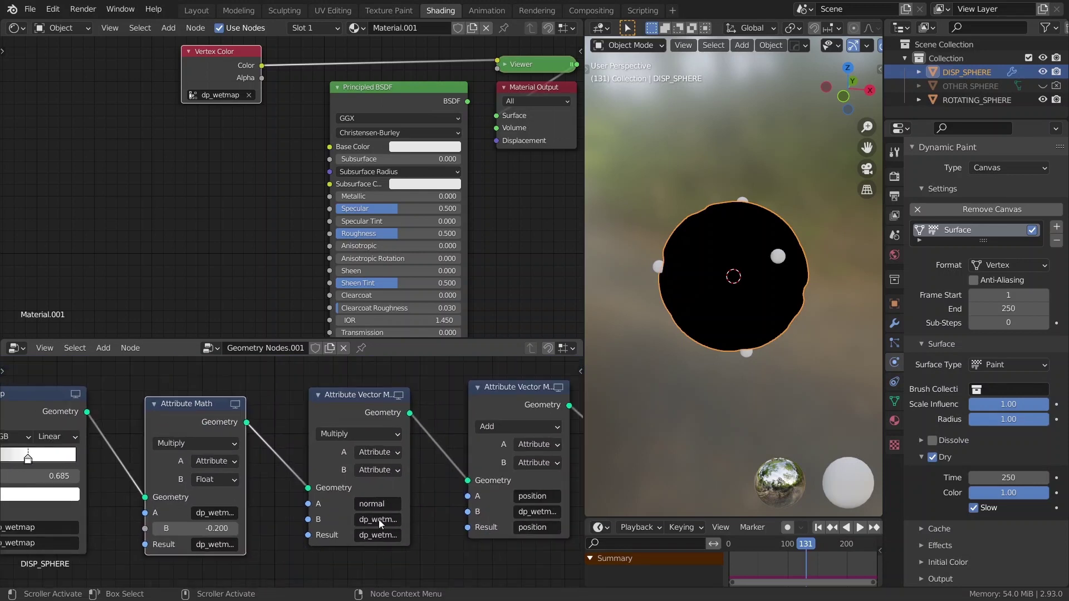
pyautogui.scroll(-2, 300, 509)
pyautogui.moveTo(410, 493); pyautogui.dragTo(332, 542, button='middle')
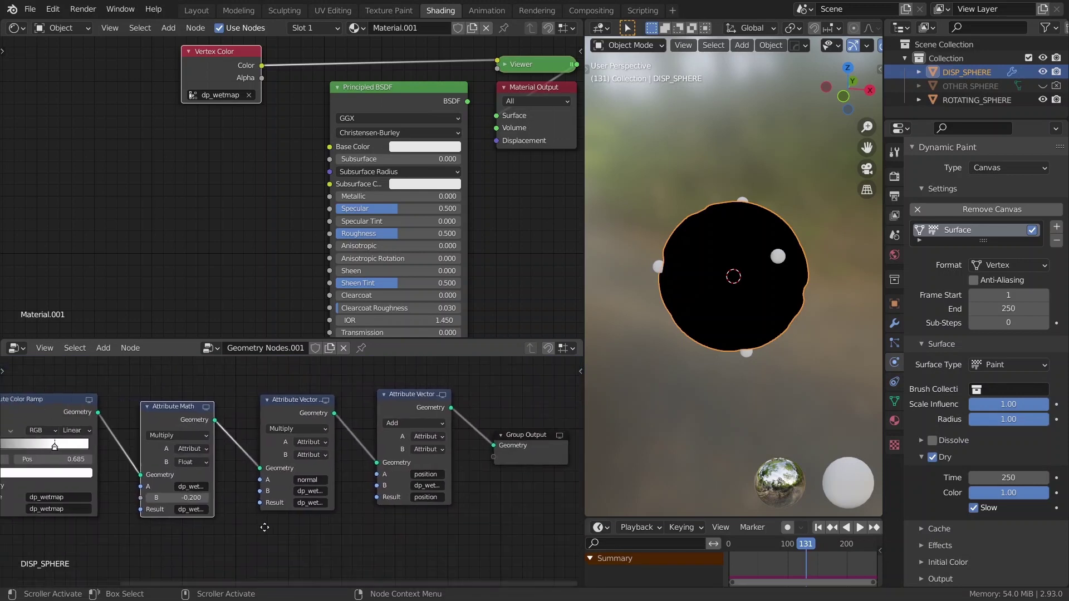
pyautogui.scroll(-1, 332, 542)
pyautogui.scroll(1, 331, 543)
# Add a new vertex colour layer in DISP_SPHERE's Object Data properties
pyautogui.moveTo(63, 443); pyautogui.dragTo(115, 441, button='middle')
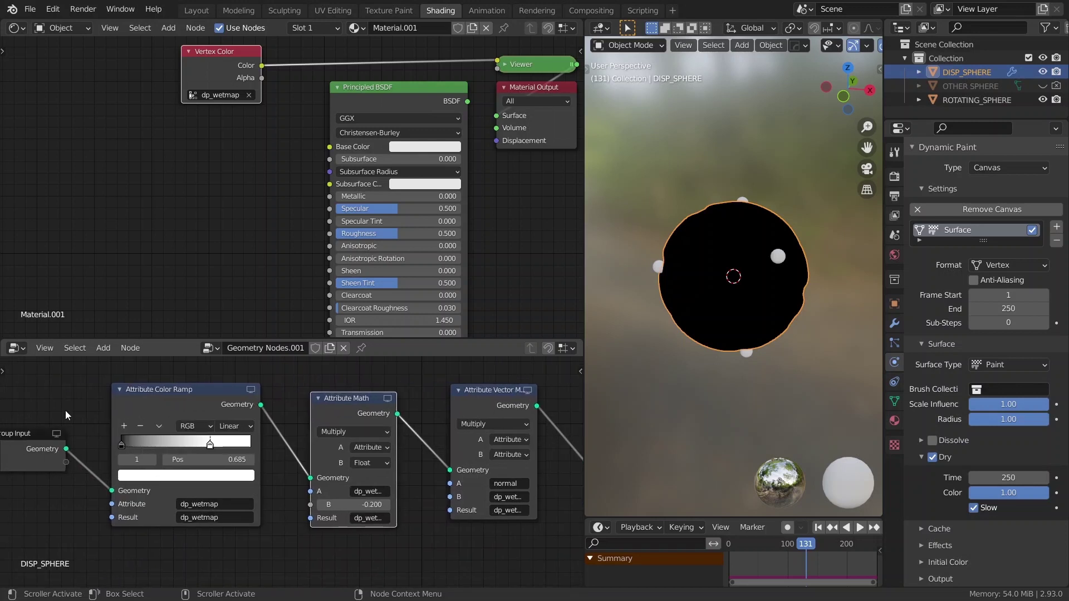
pyautogui.moveTo(73, 407); pyautogui.dragTo(94, 407, button='middle')
pyautogui.click(895, 401)
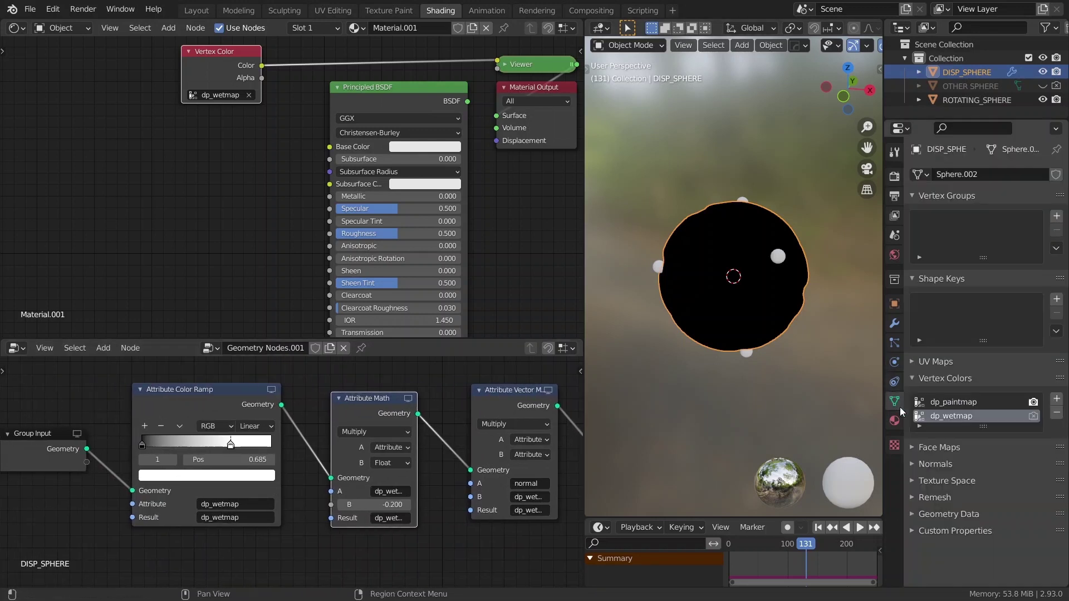
pyautogui.click(1056, 401)
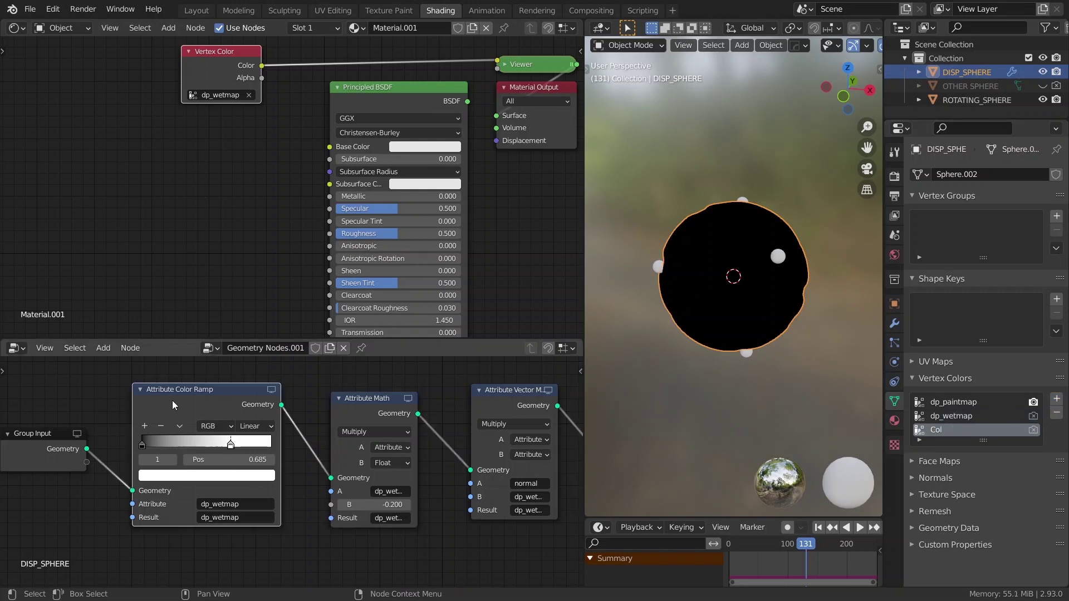
# Duplicate the Attribute Color Ramp into the chain and set its result to Col
pyautogui.hotkey('shift', 'd')
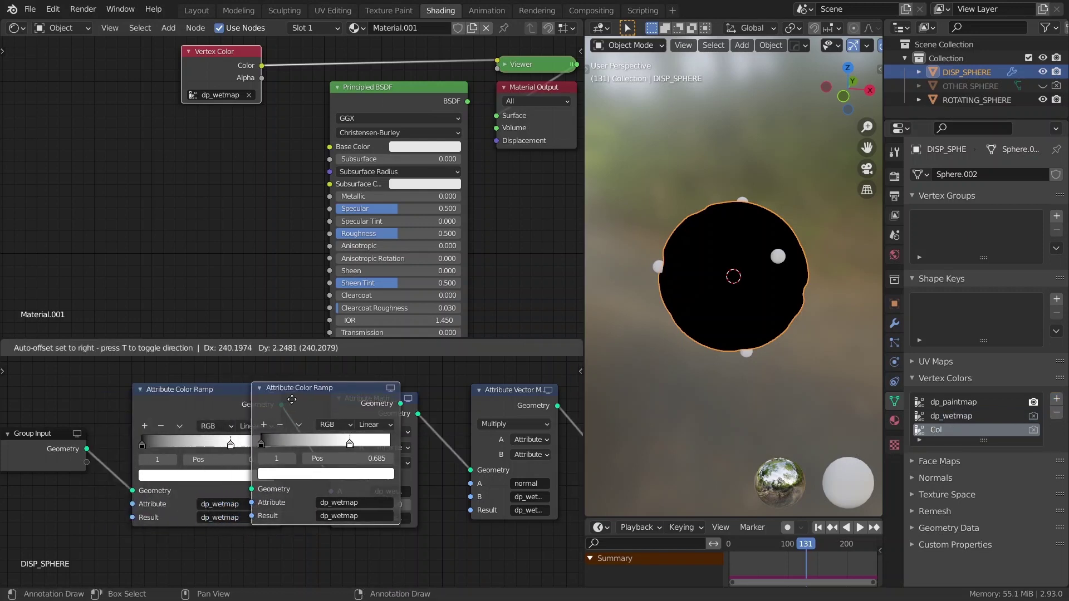
pyautogui.click(335, 400)
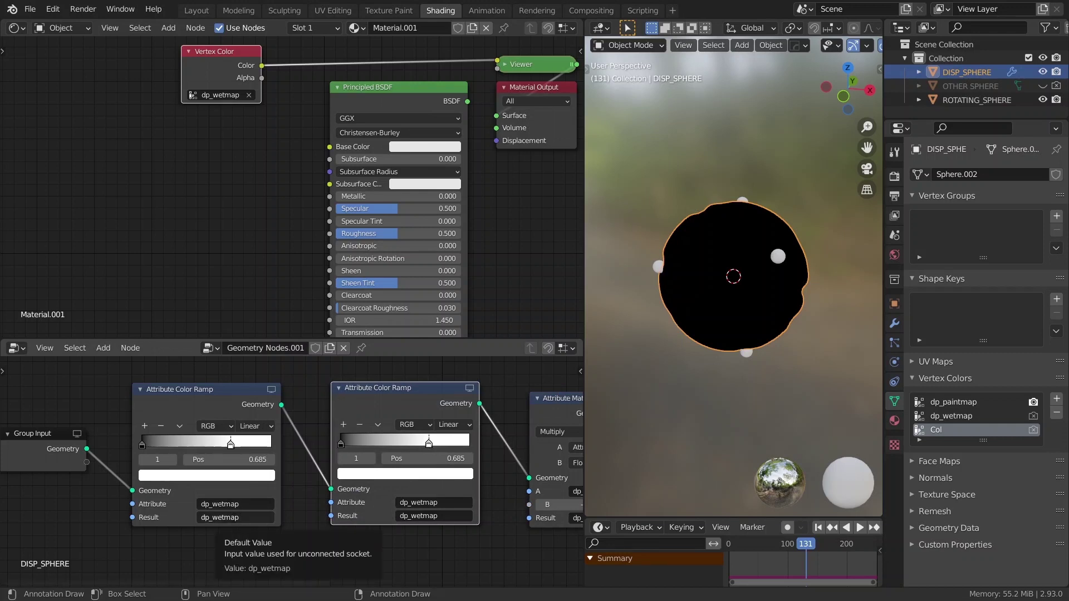
pyautogui.click(233, 518)
pyautogui.write('Col')
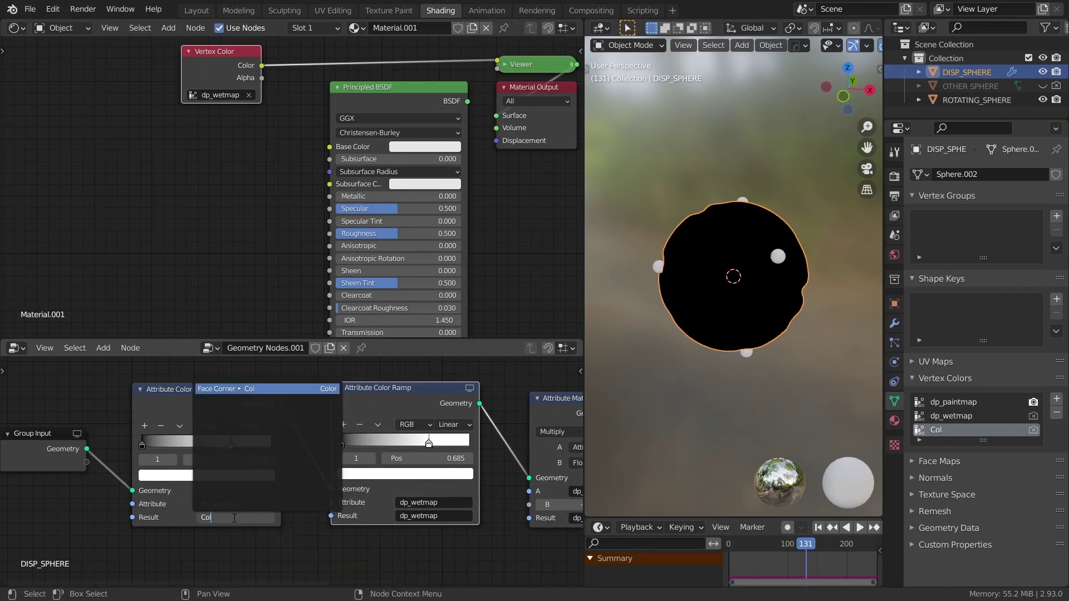
pyautogui.press('Return')
# Set the material's Vertex Color node to Col and play the animation
pyautogui.moveTo(216, 100); pyautogui.dragTo(190, 177, button='middle')
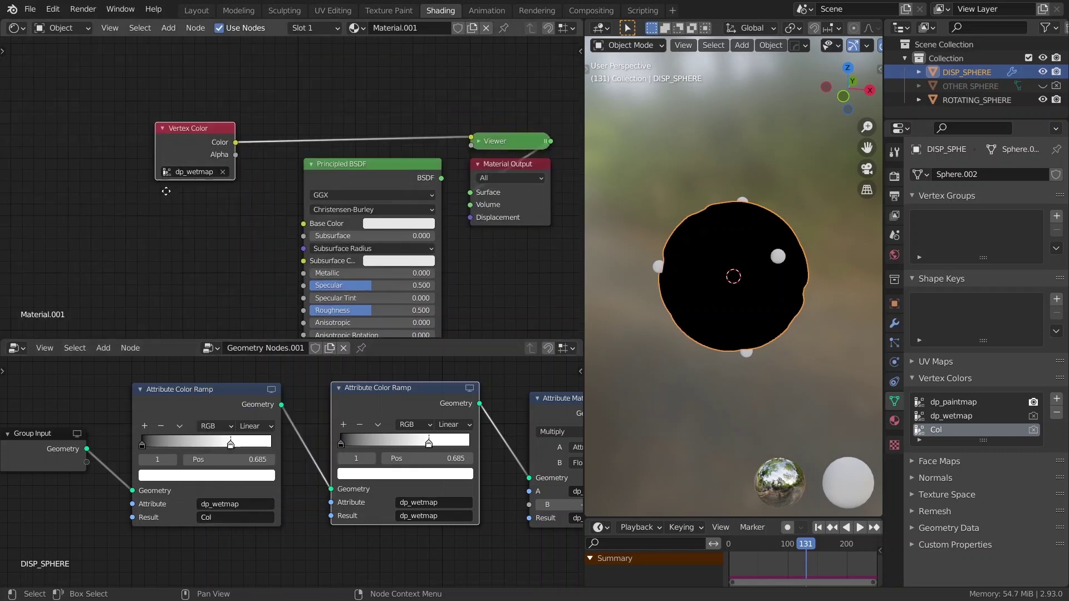
pyautogui.click(190, 172)
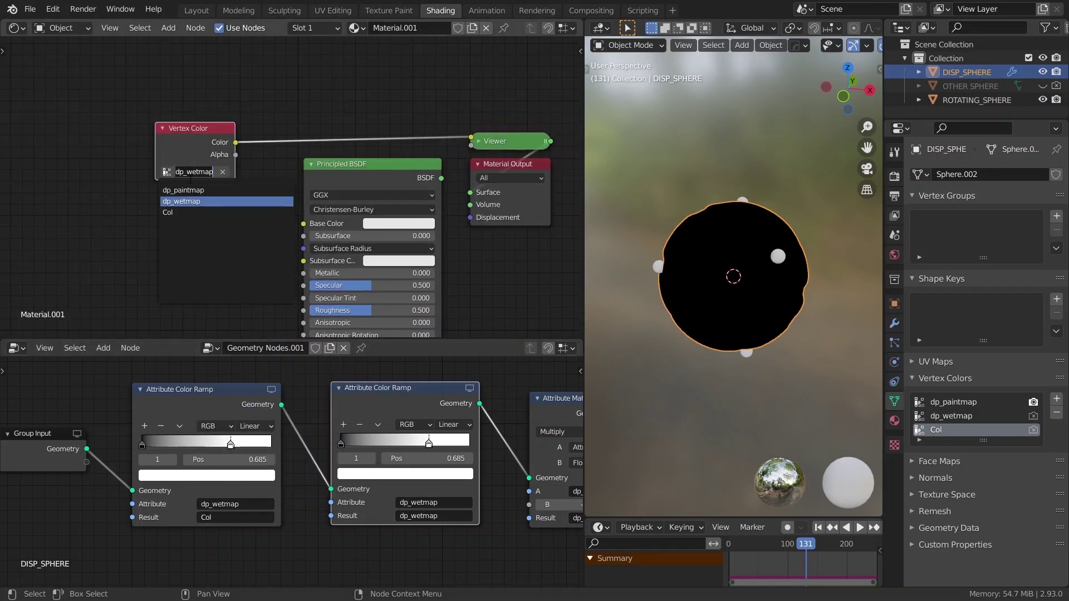
pyautogui.click(177, 222)
pyautogui.press('space')
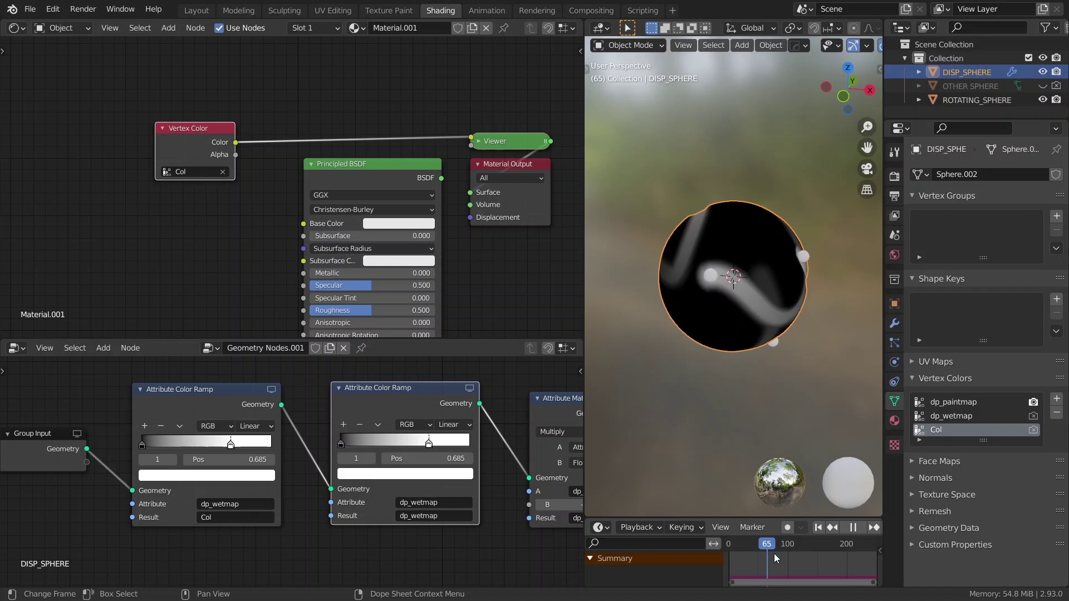
# Use wet_disp as the Attribute Math result and the Vector Math B input
pyautogui.moveTo(481, 537)
pyautogui.mouseDown(button='middle')
pyautogui.moveTo(336, 510)
pyautogui.moveTo(279, 553)
pyautogui.mouseUp(button='middle')
pyautogui.scroll(1, 279, 553)
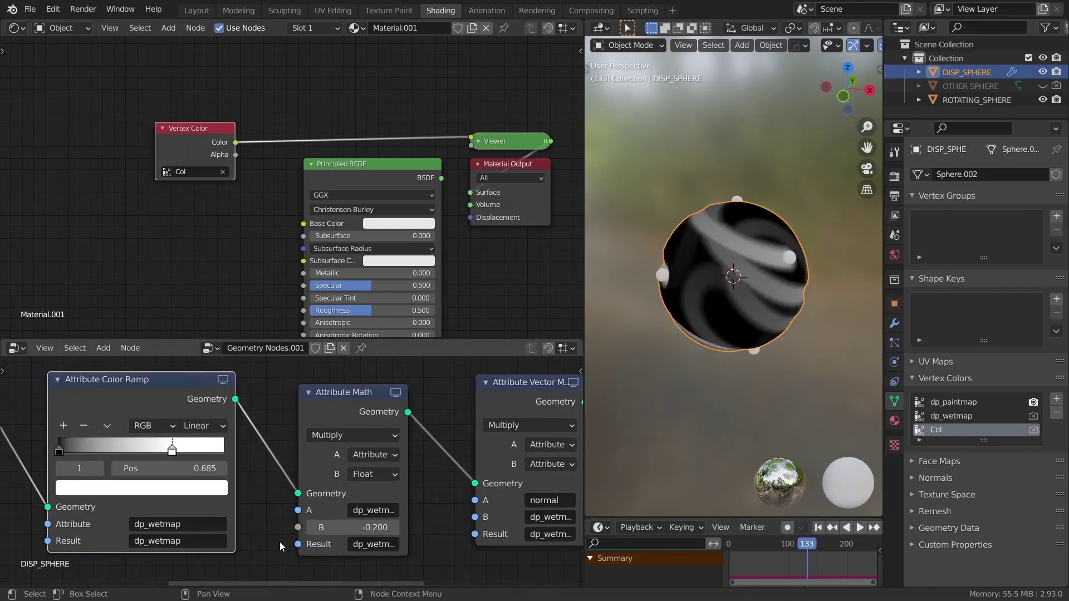
pyautogui.click(364, 548)
pyautogui.write('wet_disp')
pyautogui.press('Return')
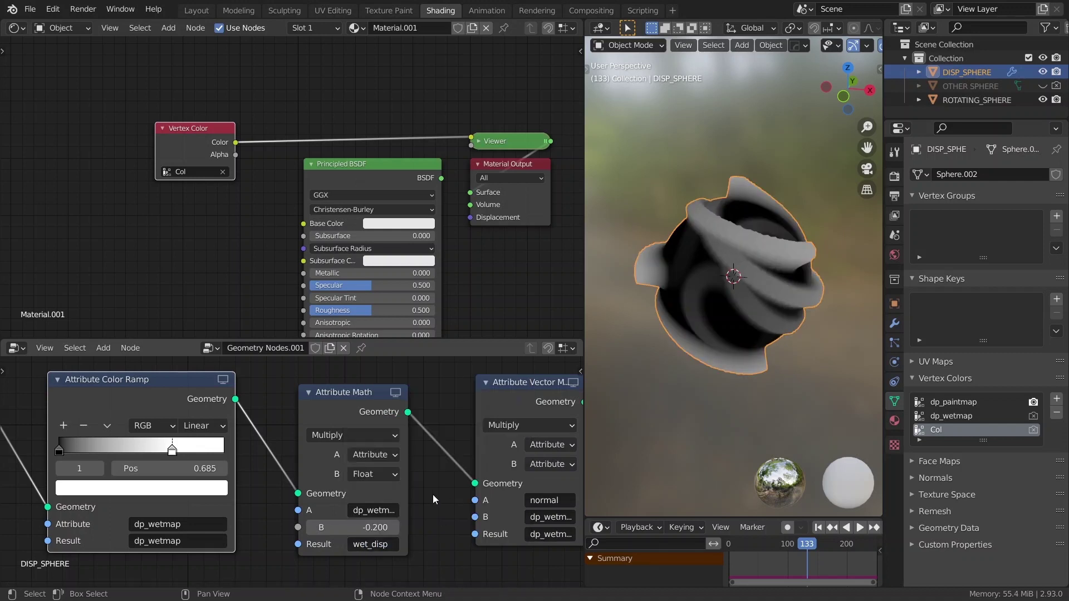
pyautogui.moveTo(364, 550); pyautogui.dragTo(324, 531, button='middle')
pyautogui.click(508, 498)
pyautogui.click(510, 509)
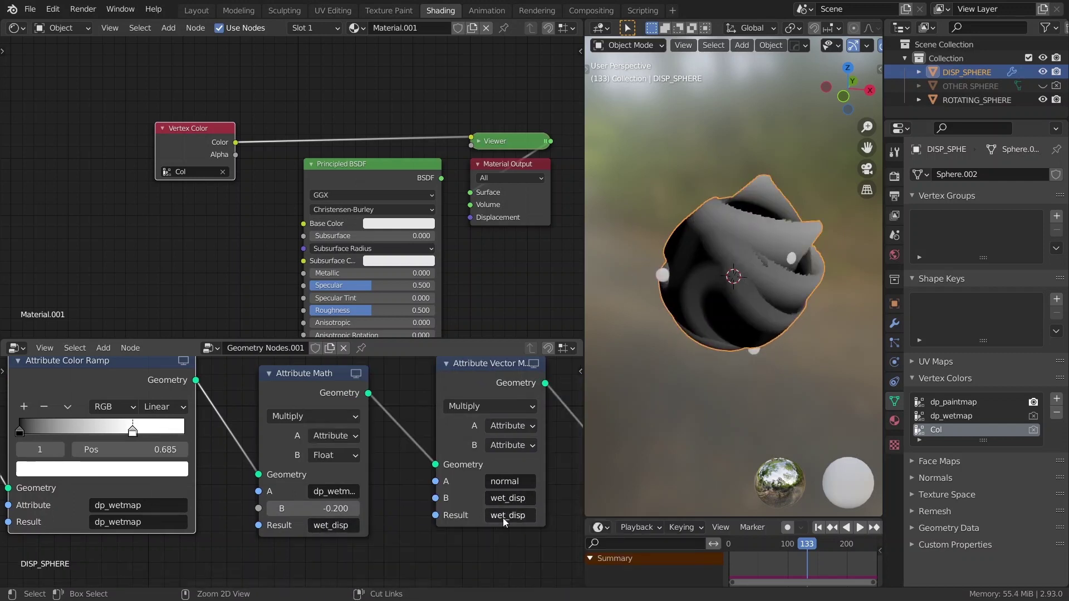
pyautogui.scroll(-1, 503, 518)
pyautogui.keyDown('ctrl'); pyautogui.scroll(-3, 504, 518); pyautogui.keyUp('ctrl')
pyautogui.write('wet_disp')
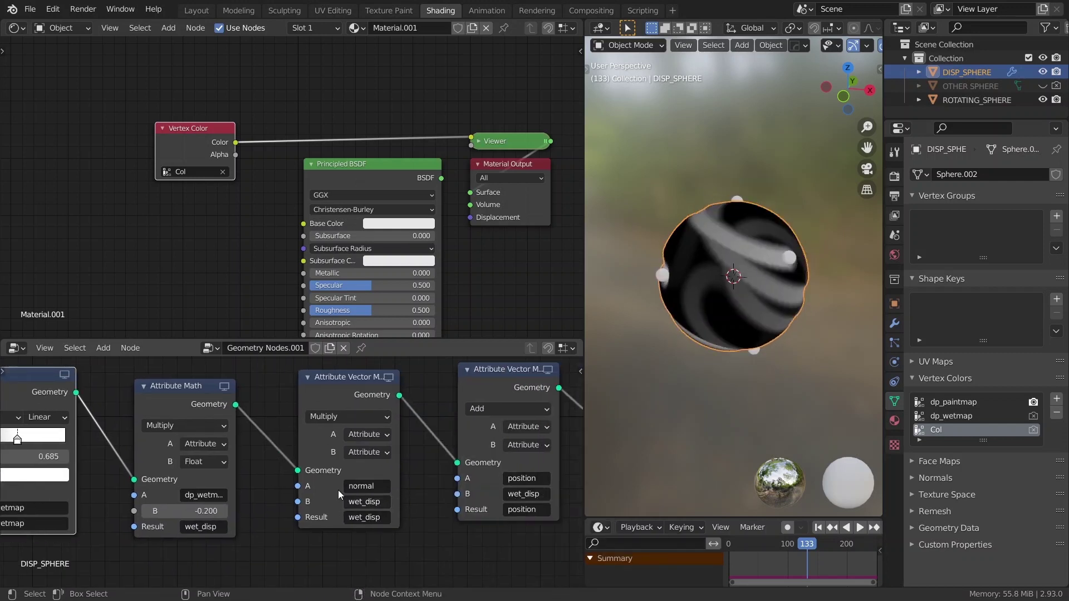
pyautogui.scroll(-1, 339, 490)
# Switch the Vertex Color node to dp_wetmap, then play and stop at frame 55
pyautogui.moveTo(190, 173); pyautogui.dragTo(225, 178, button='middle')
pyautogui.click(225, 176)
pyautogui.click(229, 205)
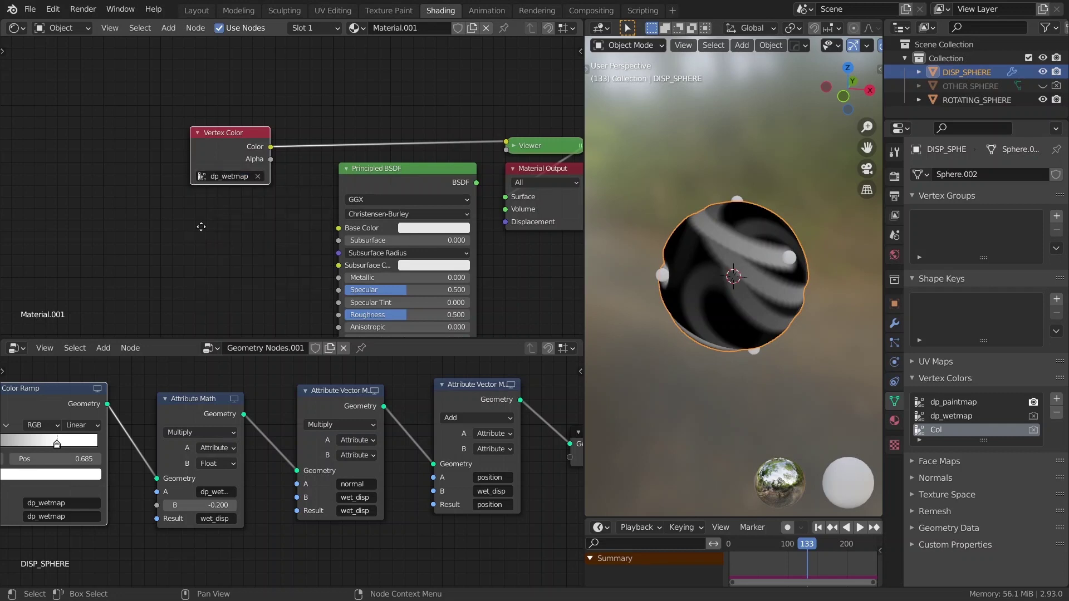
pyautogui.moveTo(203, 227); pyautogui.dragTo(112, 223, button='middle')
pyautogui.press('space')
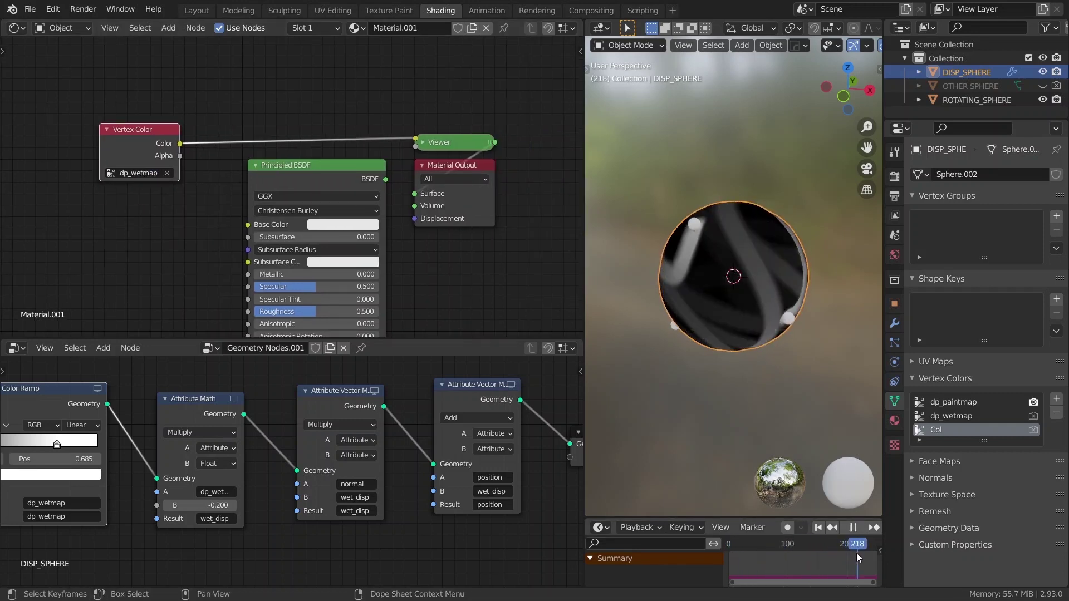
pyautogui.moveTo(857, 553); pyautogui.dragTo(762, 559)
pyautogui.press('space')
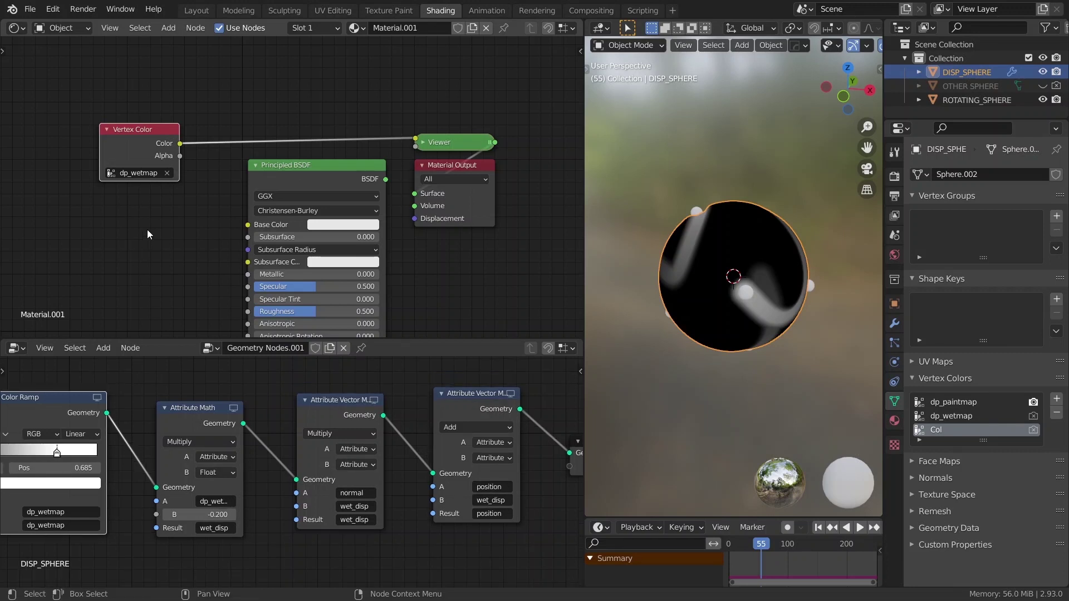
pyautogui.keyDown('shift'); pyautogui.scroll(1, 164, 220); pyautogui.keyUp('shift')
pyautogui.keyDown('shift'); pyautogui.scroll(1, 166, 217); pyautogui.keyUp('shift')
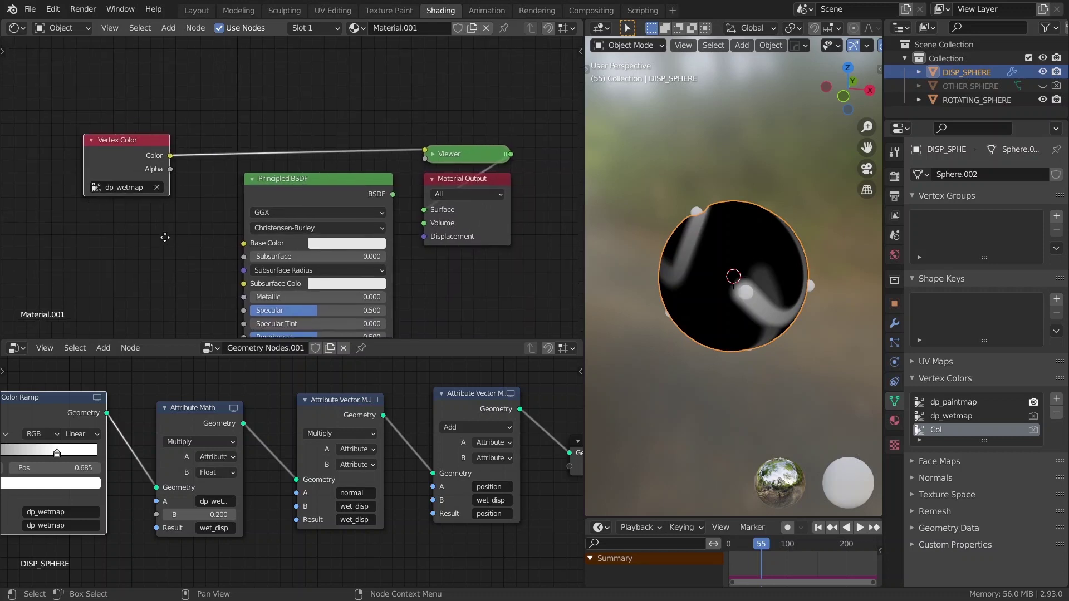
pyautogui.keyDown('shift'); pyautogui.scroll(1, 173, 212); pyautogui.keyUp('shift')
pyautogui.keyDown('shift'); pyautogui.scroll(1, 183, 206); pyautogui.keyUp('shift')
# Add a cyan Emission shader to DISP_SPHERE's material
pyautogui.hotkey('shift', 'a')
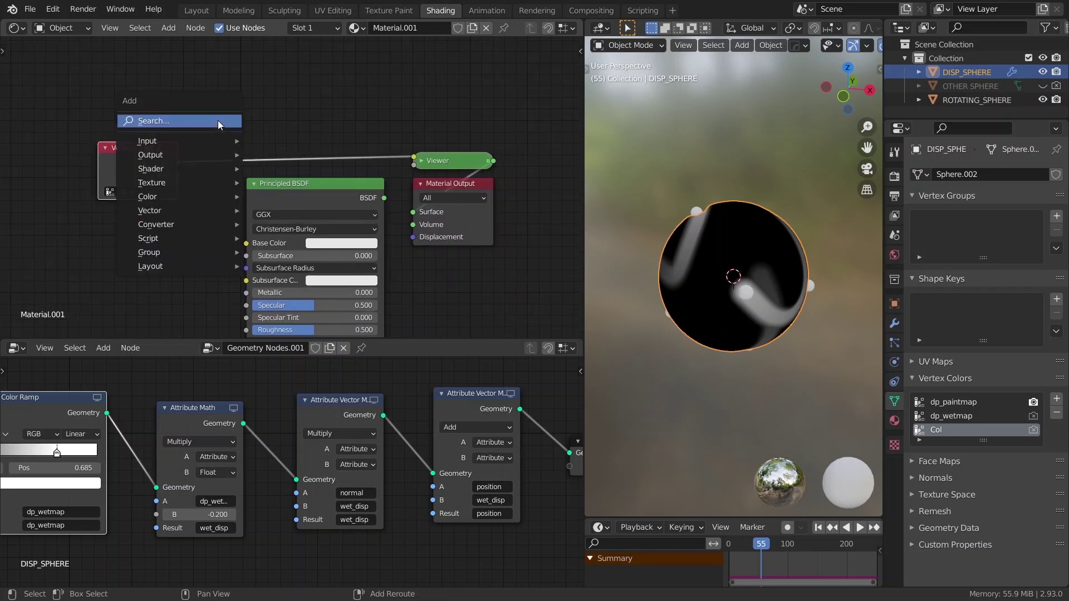
pyautogui.write('emi')
pyautogui.press('Return')
pyautogui.click(294, 95)
pyautogui.click(318, 114)
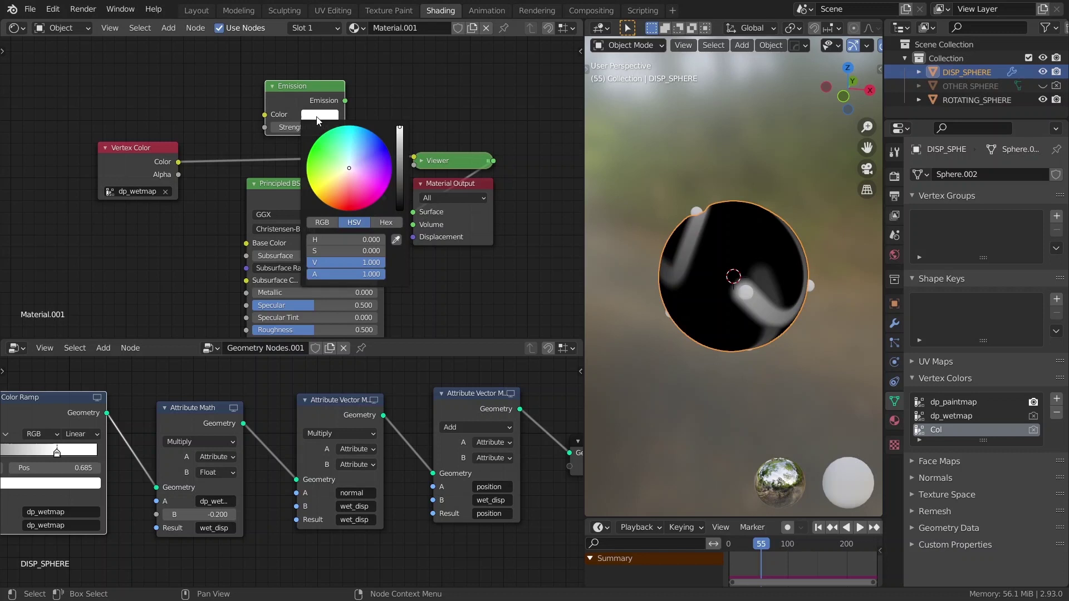
pyautogui.moveTo(340, 138); pyautogui.dragTo(351, 130)
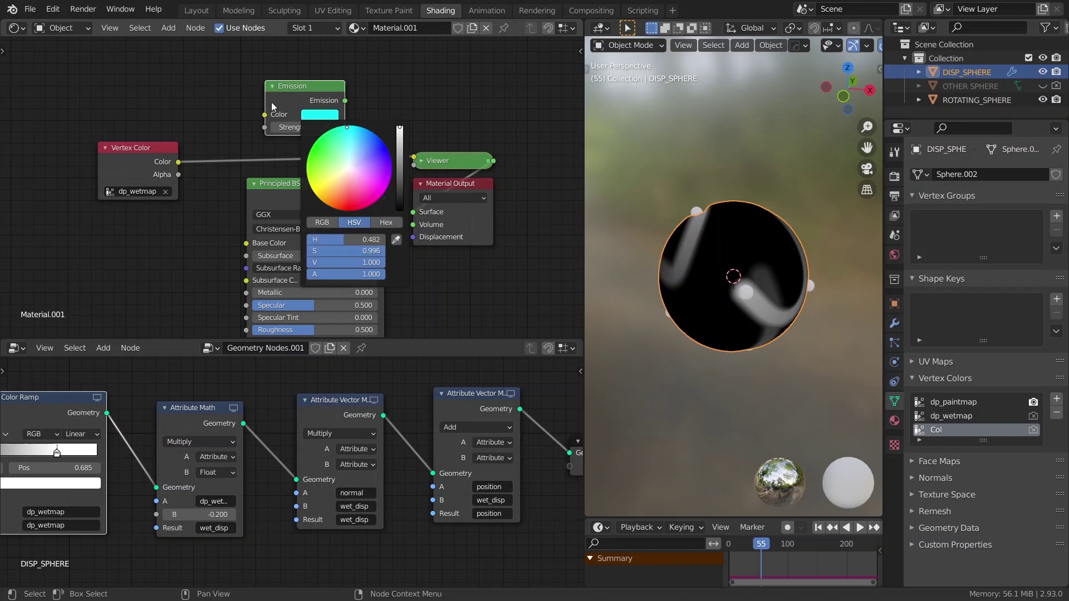
# Mix Emission with Principled BSDF, with Vertex Color driving Fac and emission strength 2
pyautogui.keyDown('shift'); pyautogui.click(282, 191); pyautogui.keyUp('shift')
pyautogui.hotkey('ctrl', '0')
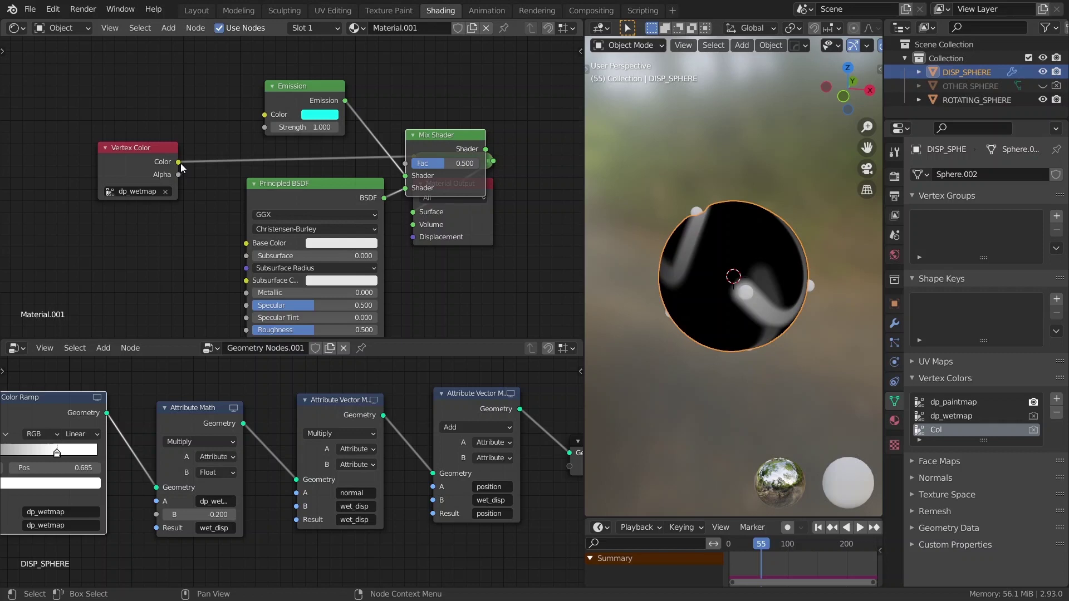
pyautogui.moveTo(181, 162)
pyautogui.mouseDown()
pyautogui.moveTo(405, 163)
pyautogui.moveTo(406, 189)
pyautogui.mouseUp()
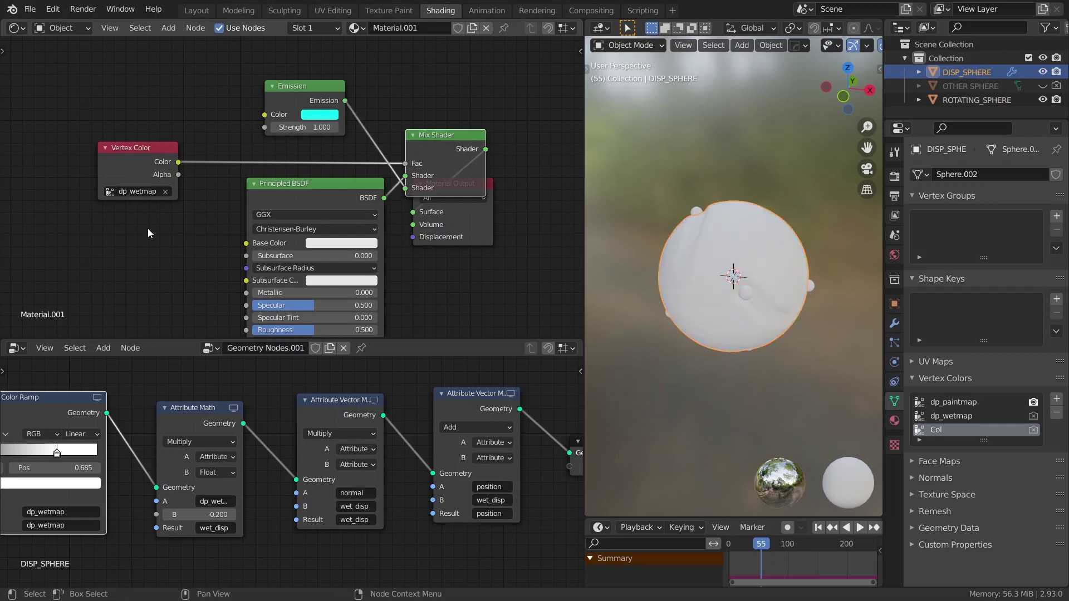
pyautogui.moveTo(153, 235); pyautogui.dragTo(178, 263, button='middle')
pyautogui.moveTo(153, 193); pyautogui.dragTo(44, 203)
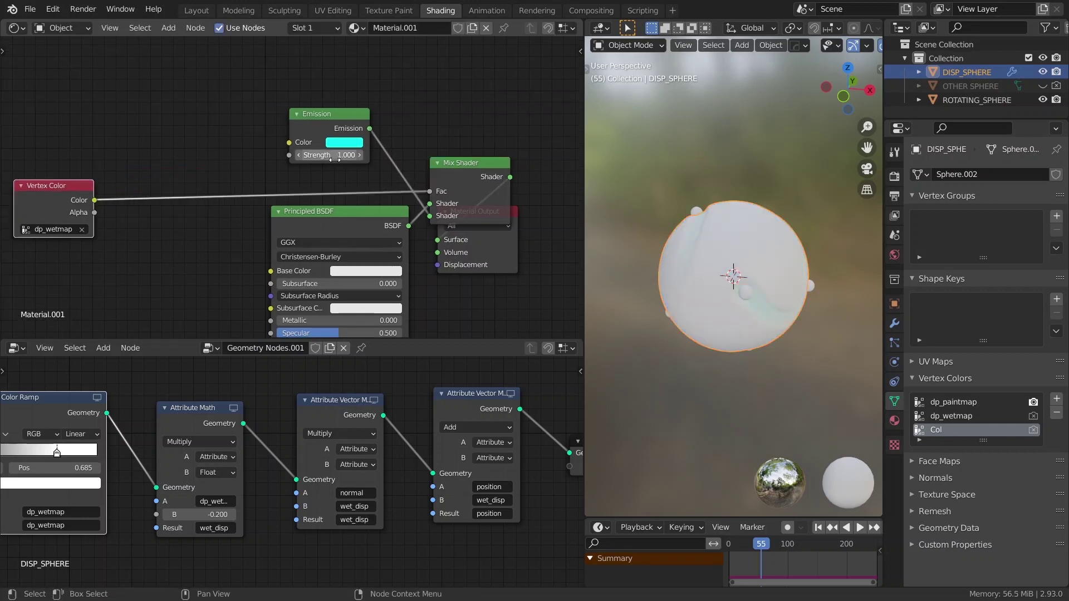
pyautogui.doubleClick(334, 156)
pyautogui.press('Return')
pyautogui.scroll(2, 817, 296)
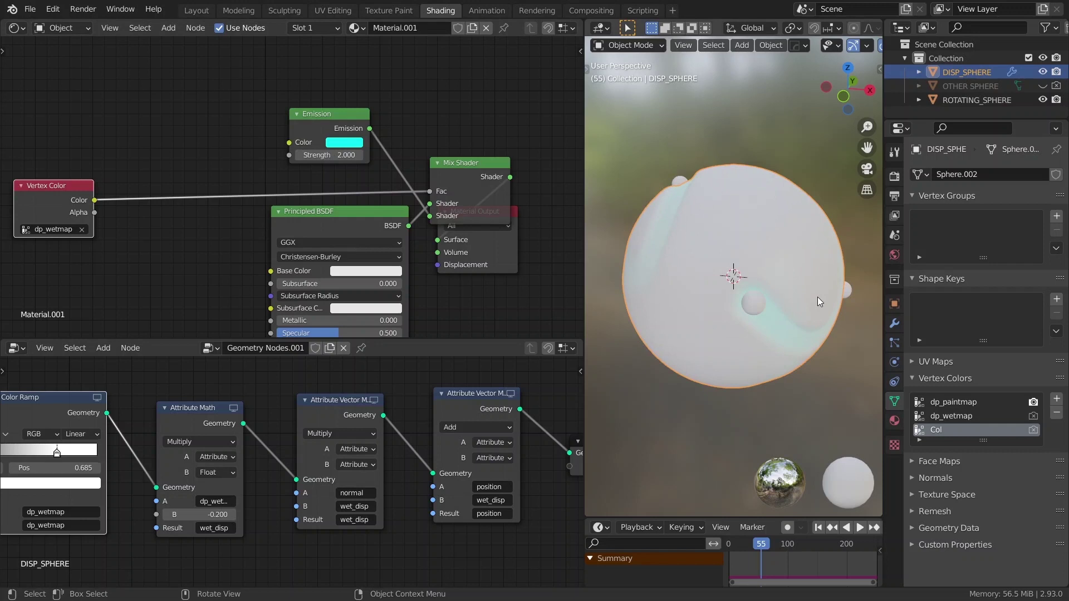
# Insert a ColorRamp on the mask link and move its white stop left
pyautogui.hotkey('shift', 'a')
pyautogui.write('col')
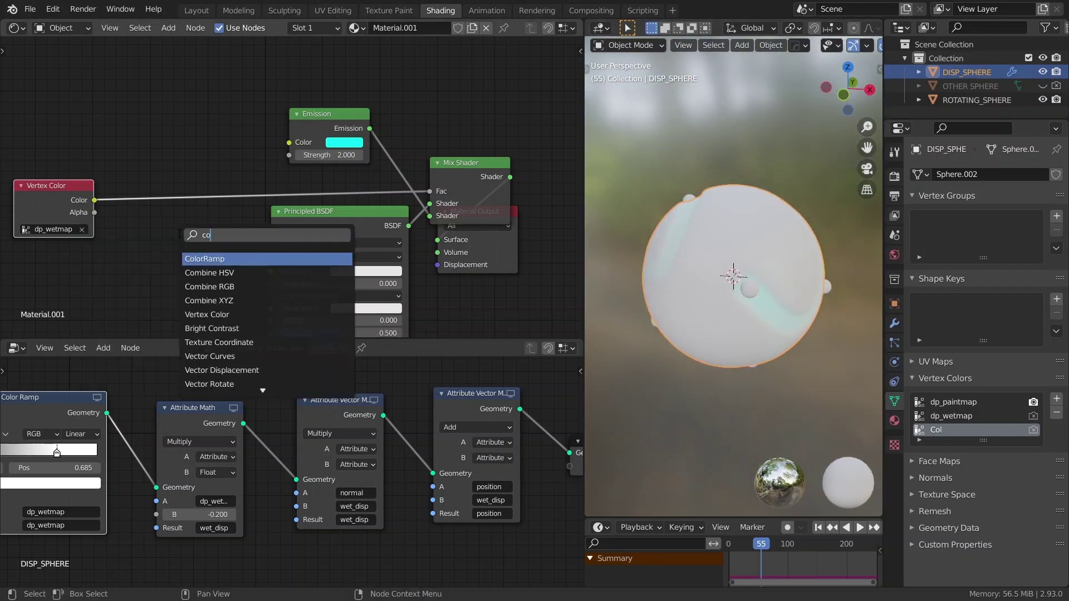
pyautogui.press('Return')
pyautogui.click(250, 196)
pyautogui.click(264, 217)
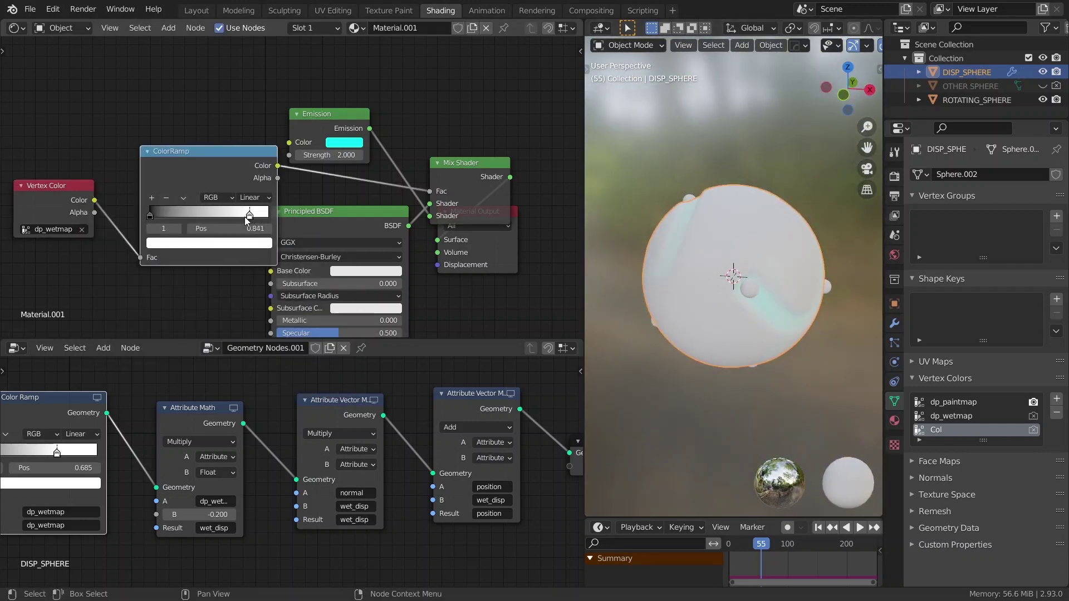
pyautogui.moveTo(240, 218); pyautogui.dragTo(222, 217)
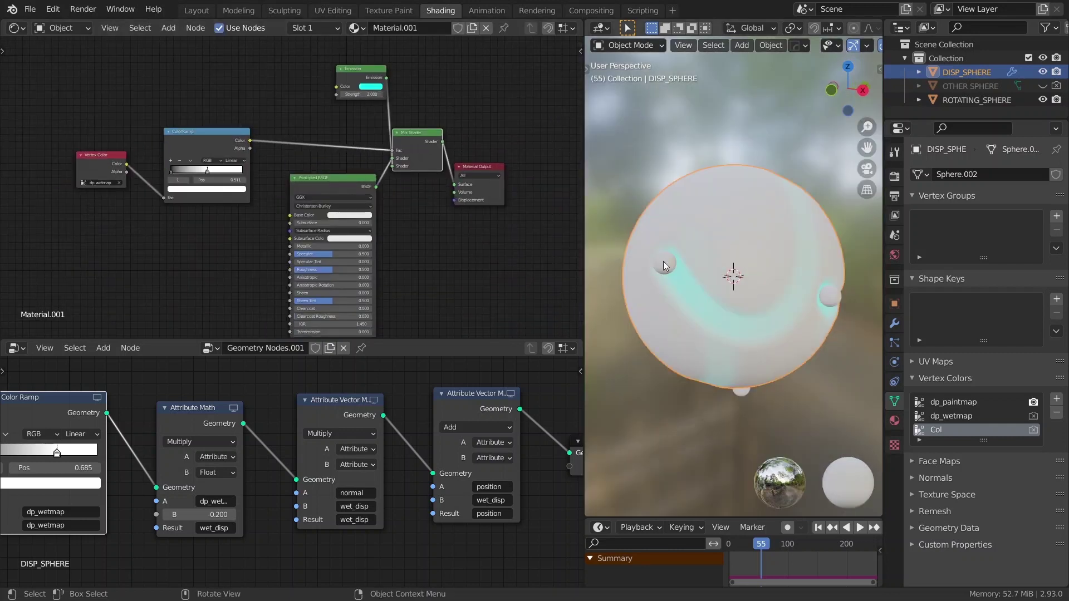
# Give ROTATING_SPHERE a new material with its Principled BSDF switched to Emission
pyautogui.click(664, 262)
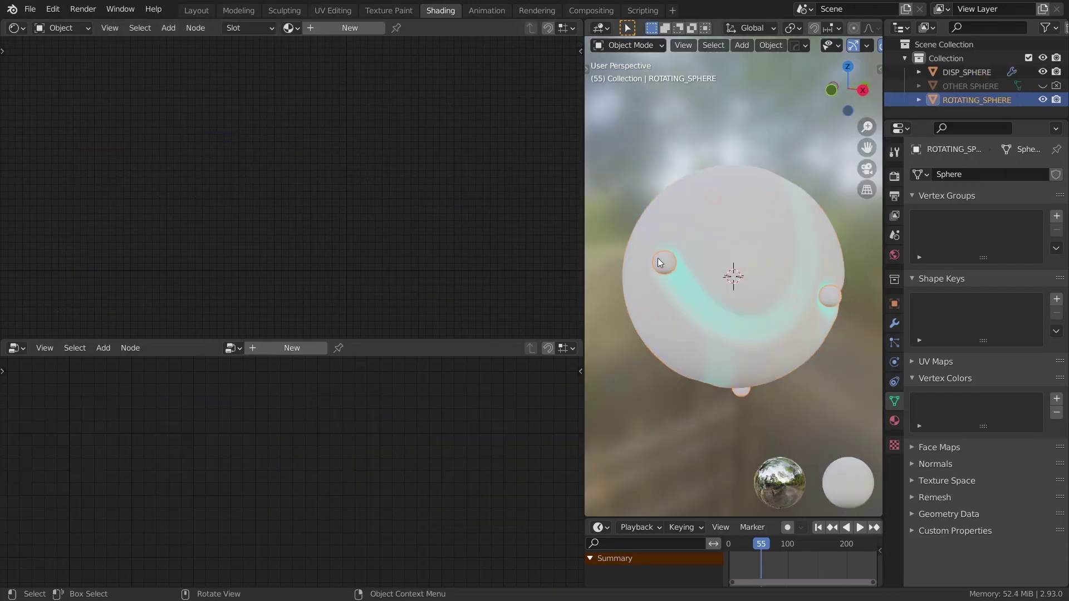
pyautogui.click(343, 29)
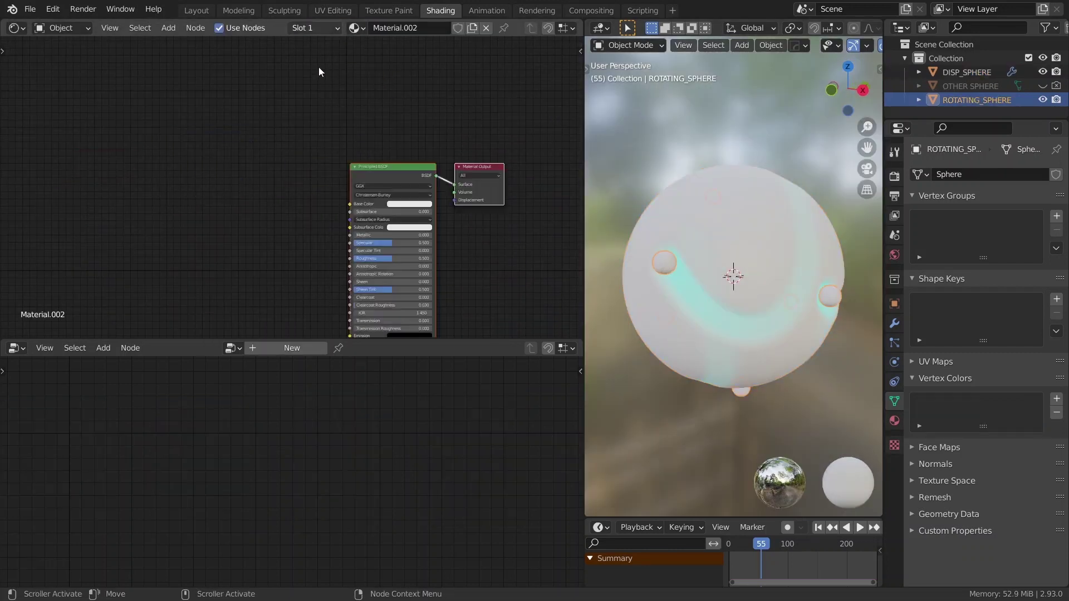
pyautogui.click(388, 177)
pyautogui.hotkey('shift', 's')
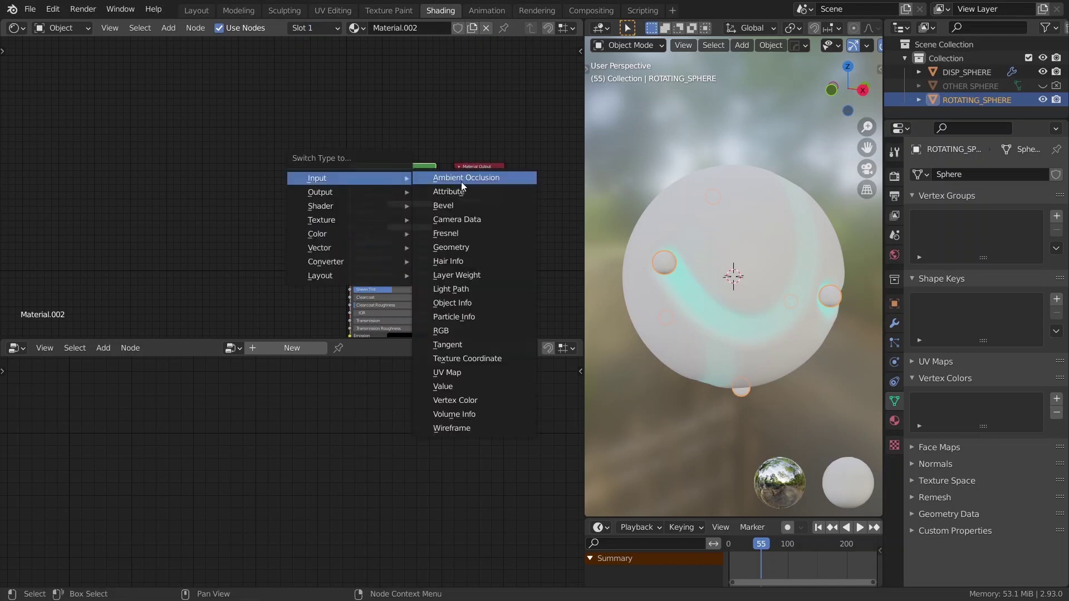
pyautogui.click(451, 249)
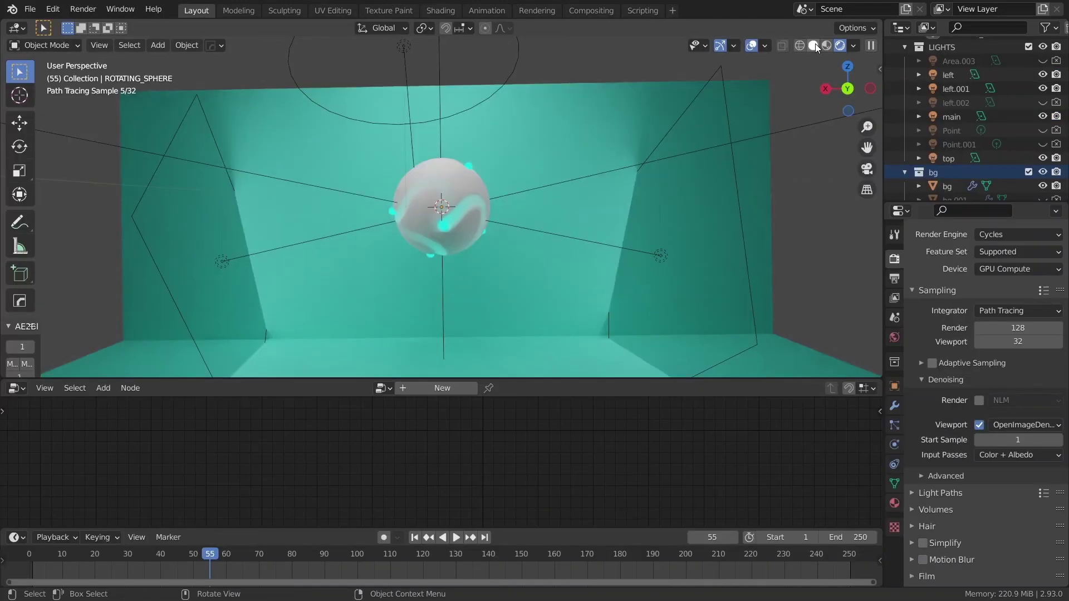
# Switch the viewport to Material Preview shading and toggle scene lights in its shading options
pyautogui.click(815, 45)
pyautogui.click(842, 46)
pyautogui.click(871, 45)
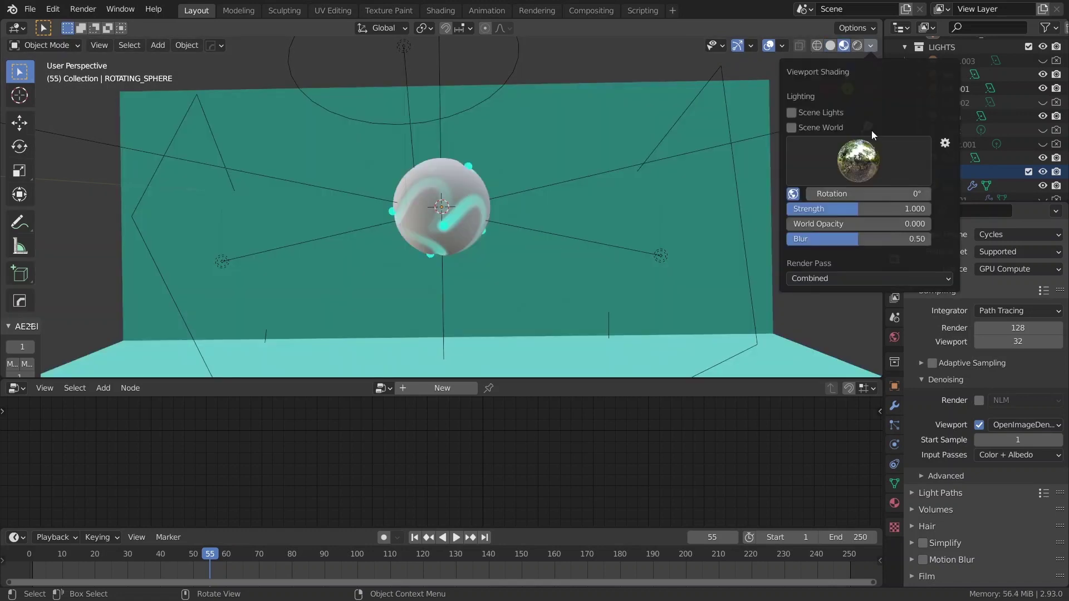
pyautogui.click(790, 113)
pyautogui.scroll(2, 551, 119)
pyautogui.scroll(-2, 551, 118)
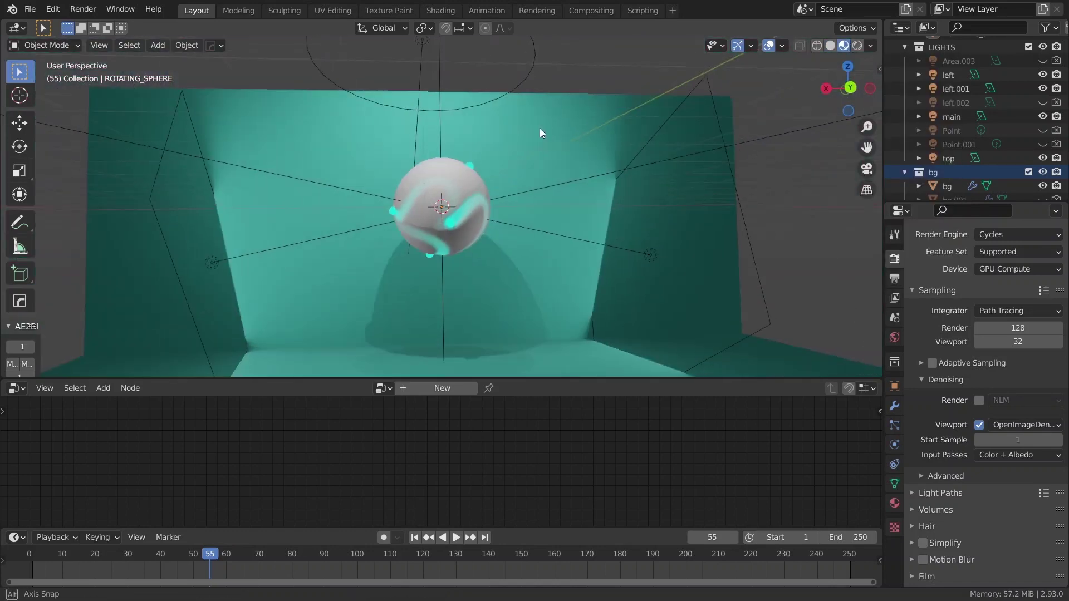
pyautogui.scroll(-2, 540, 128)
pyautogui.scroll(-2, 520, 168)
# Add a camera and align it to the current view framing the glowing sphere
pyautogui.hotkey('shift', 'a')
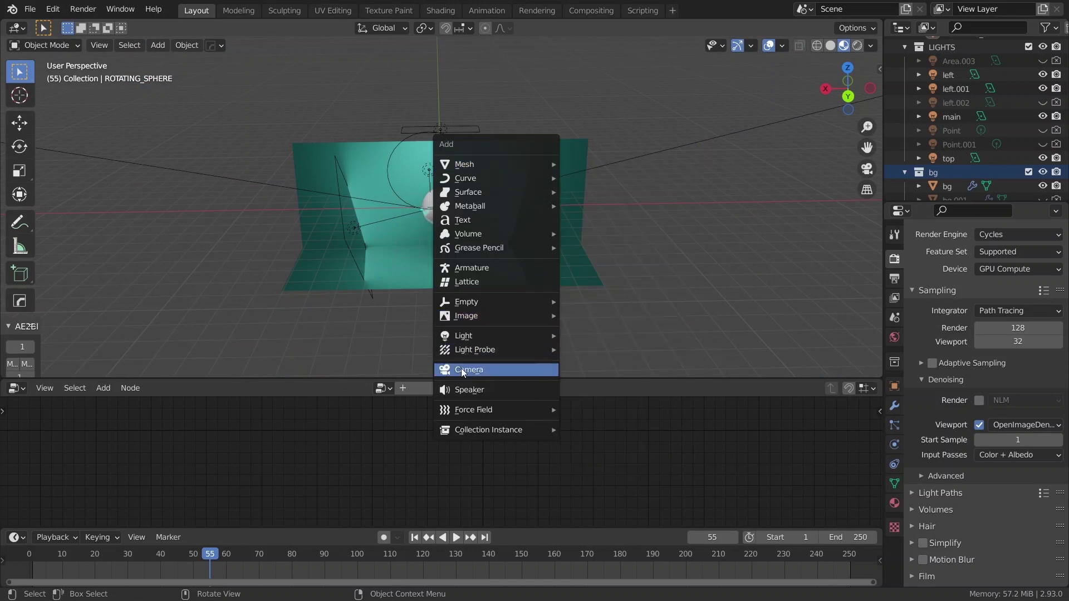
pyautogui.click(462, 369)
pyautogui.press('ctrl+alt+KP_0')
pyautogui.press('n')
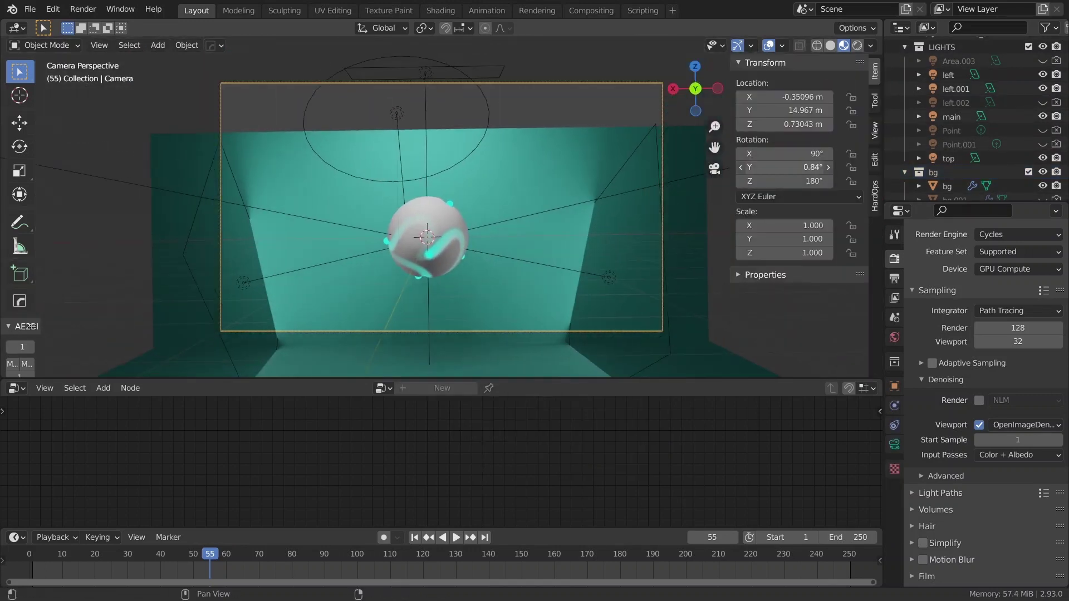
# Set the output Resolution X to 1080 px in Output Properties
pyautogui.press('n')
pyautogui.click(894, 278)
pyautogui.click(1029, 252)
pyautogui.press('Return')
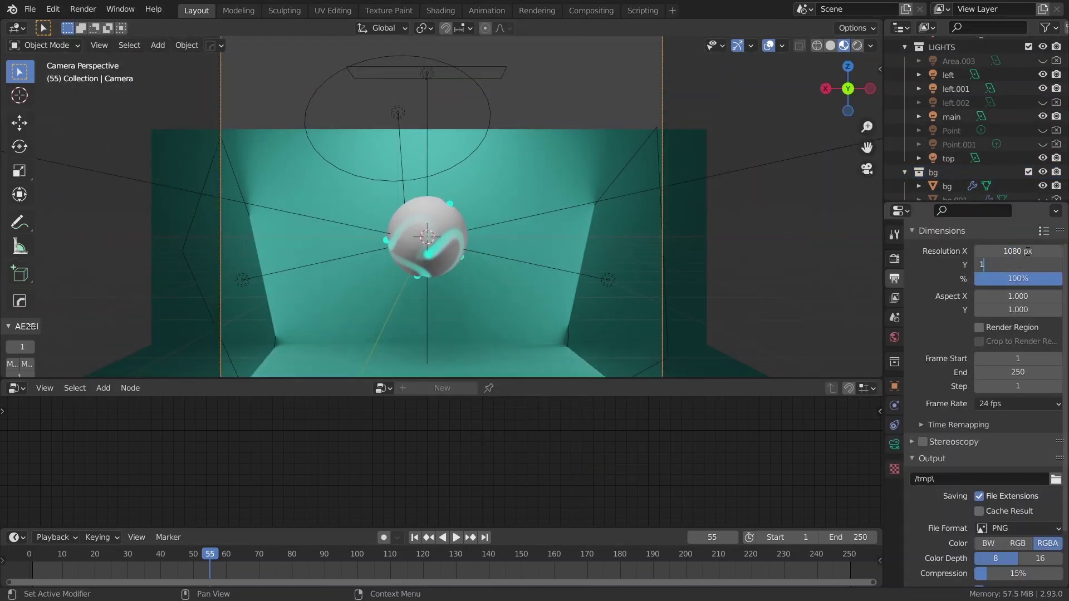